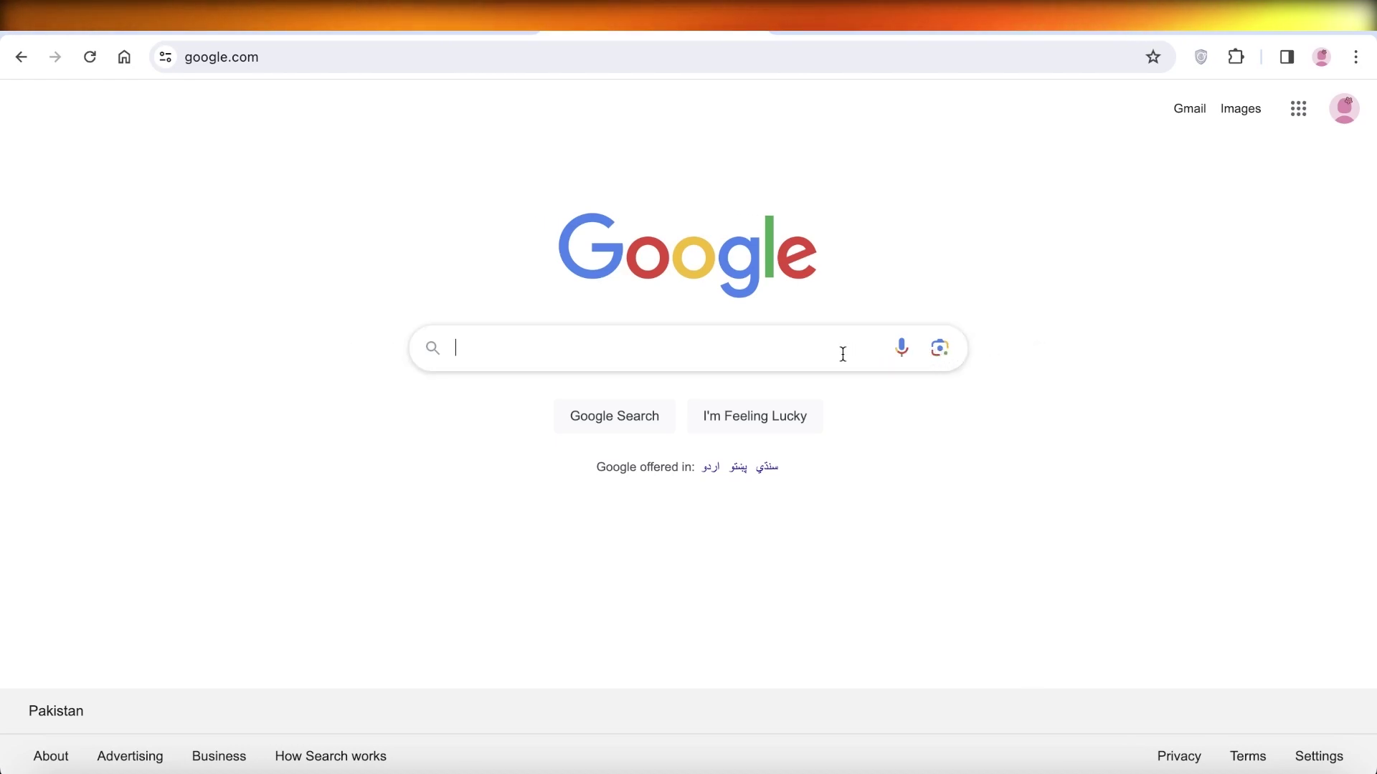
Search Google for 'calendar', fixing the typo, and choose the corrected 'calendar' suggestion
left_click(843, 353)
type("calden")
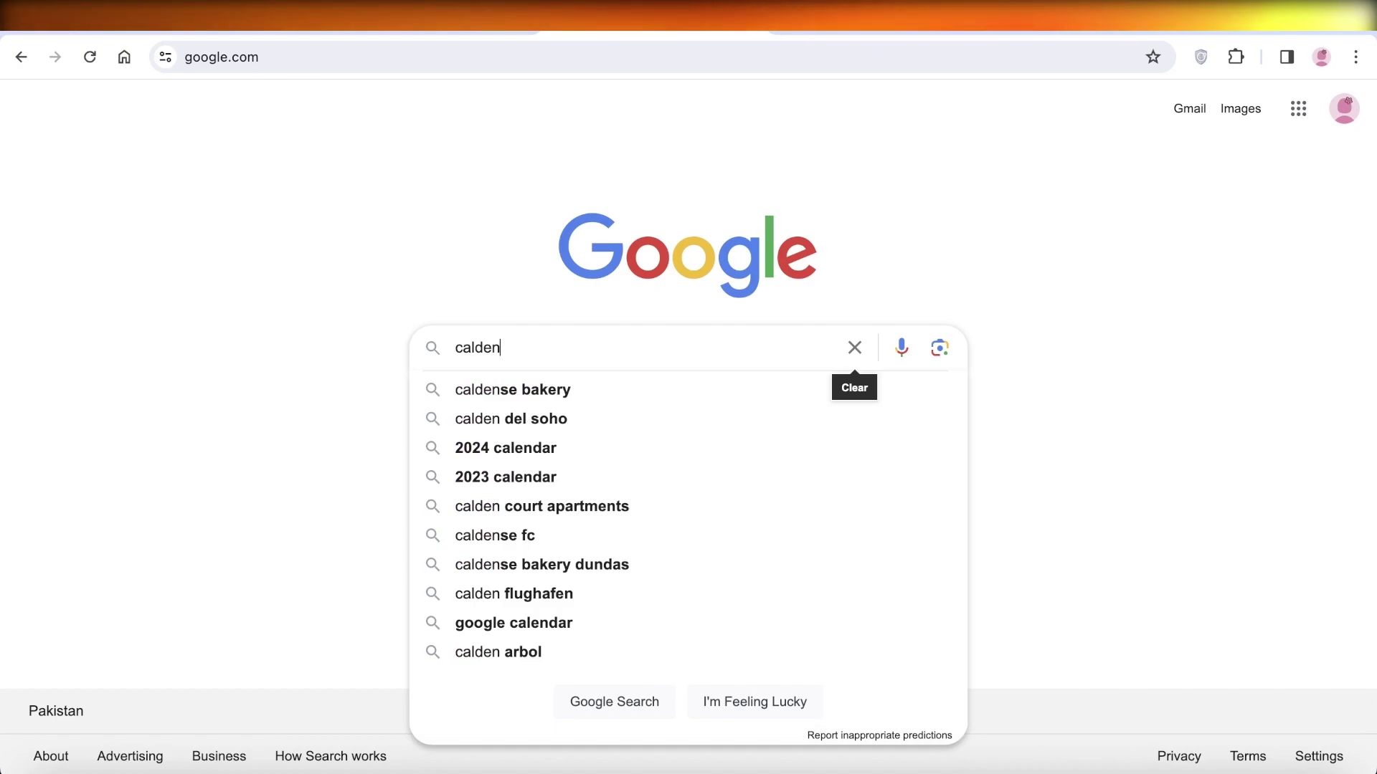
key("BackSpace")
key("BackSpace")
key("BackSpace")
type("ende")
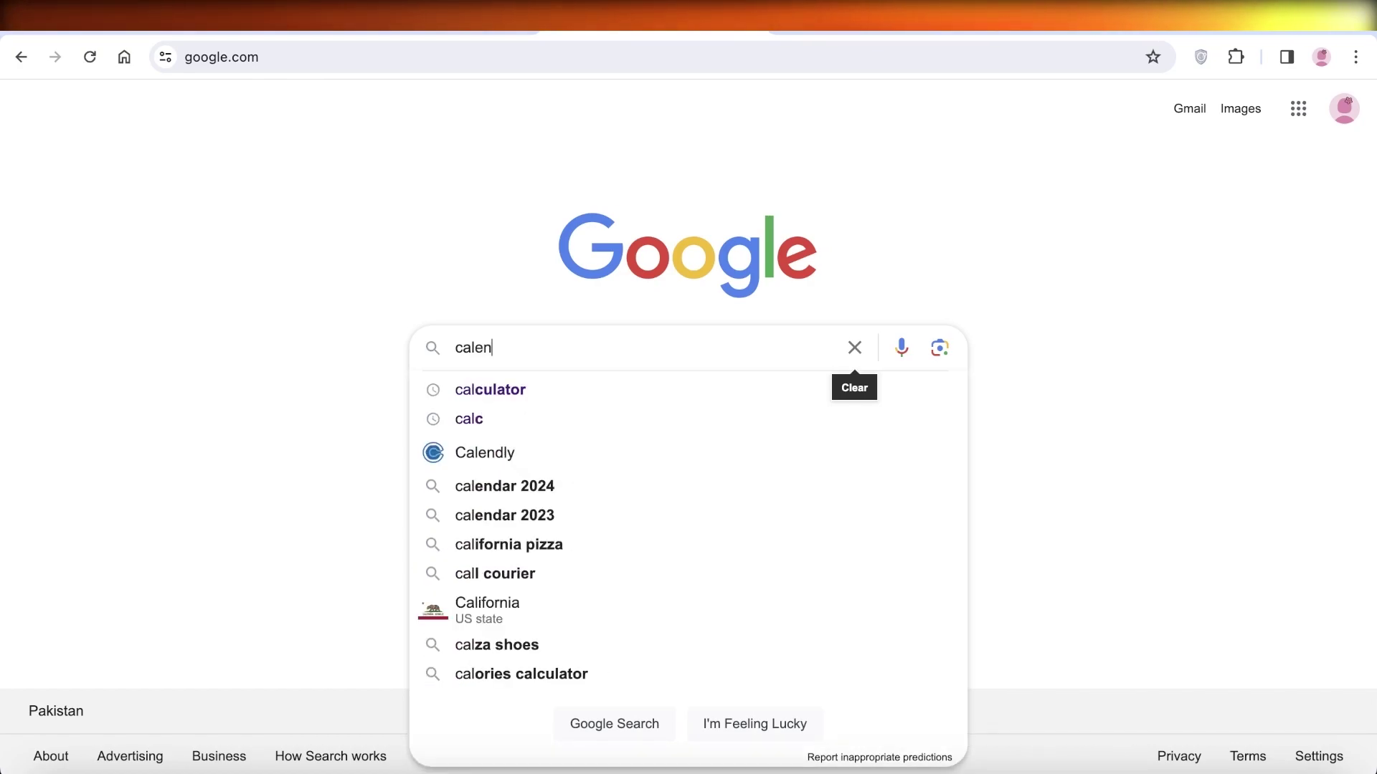
key("Return")
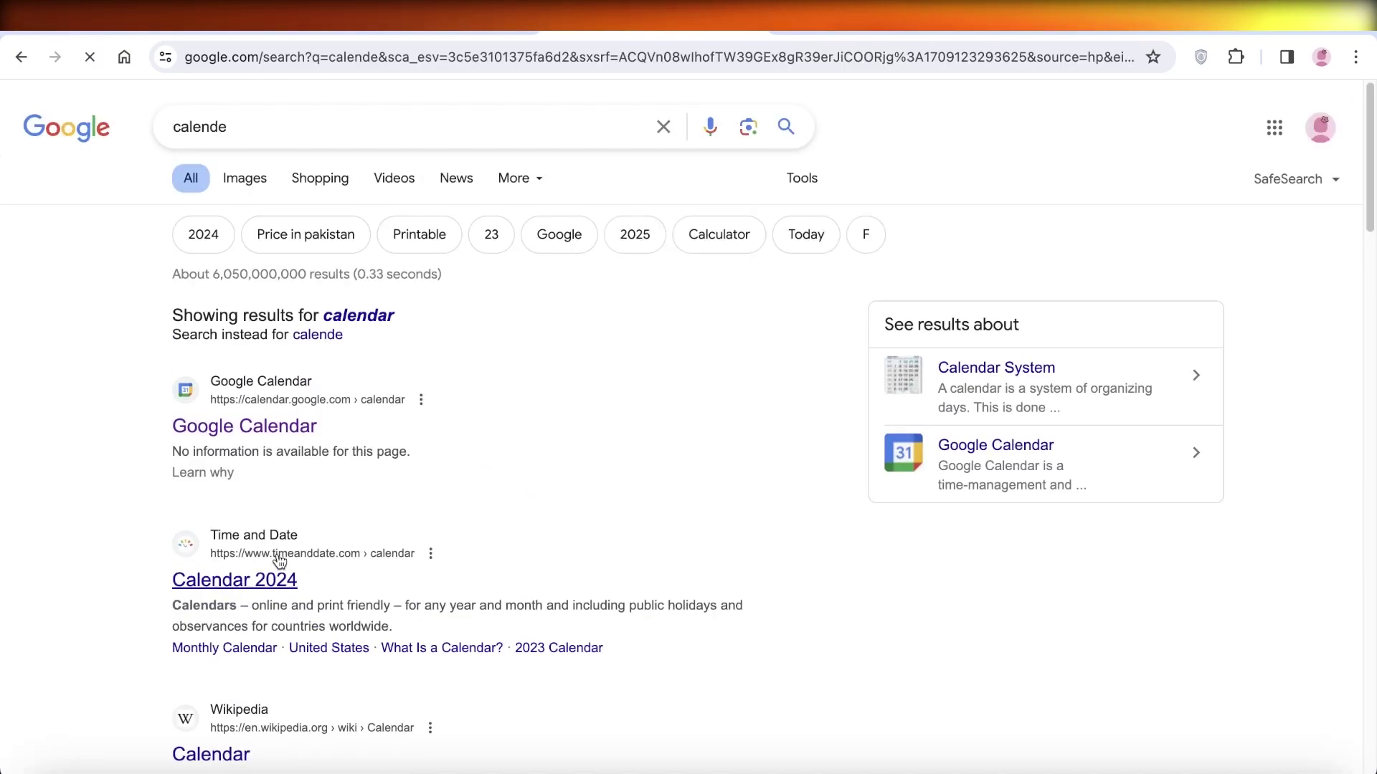
left_click(359, 317)
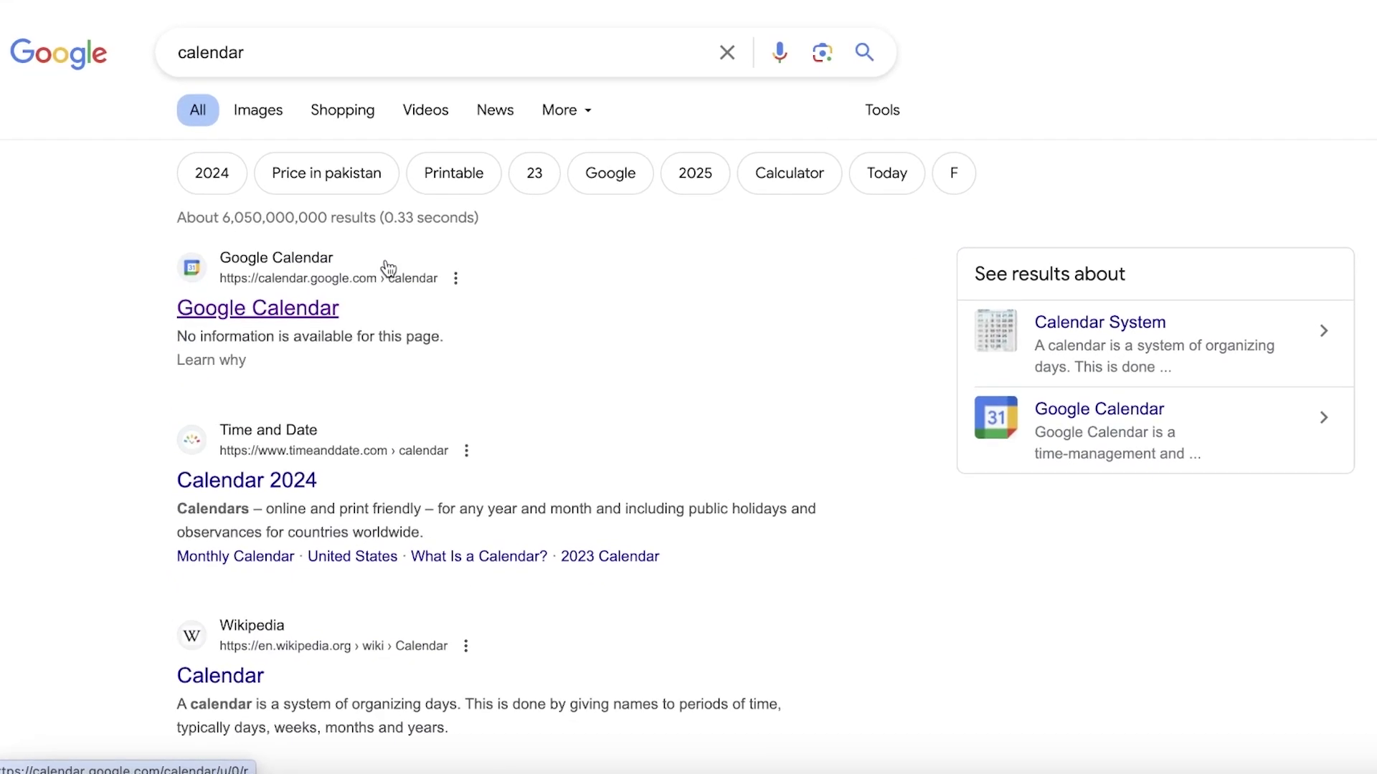
Open the Google Calendar search result and dismiss the Google apps panel
left_click(243, 314)
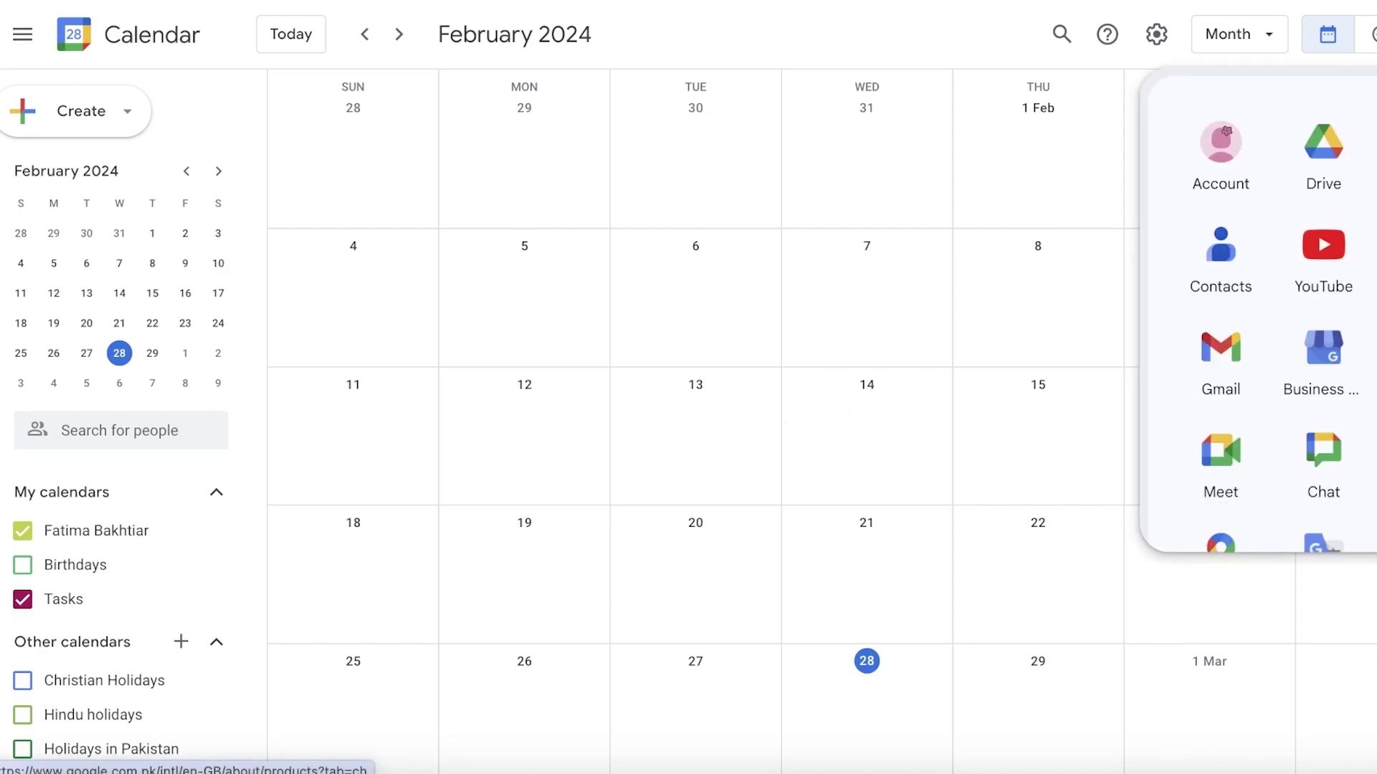
scroll(1341, 255, "down", 10)
scroll(1341, 255, "up", 10)
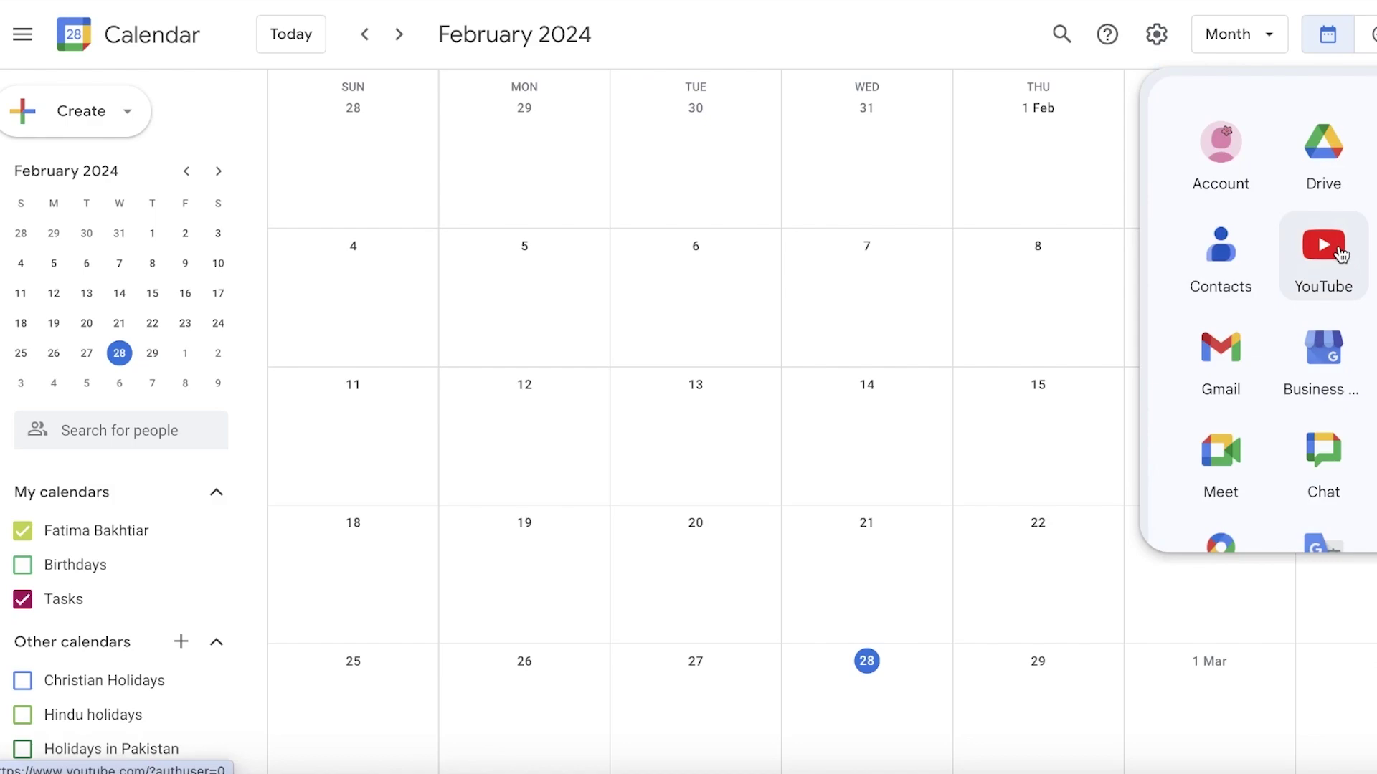
scroll(1363, 251, "down", 1)
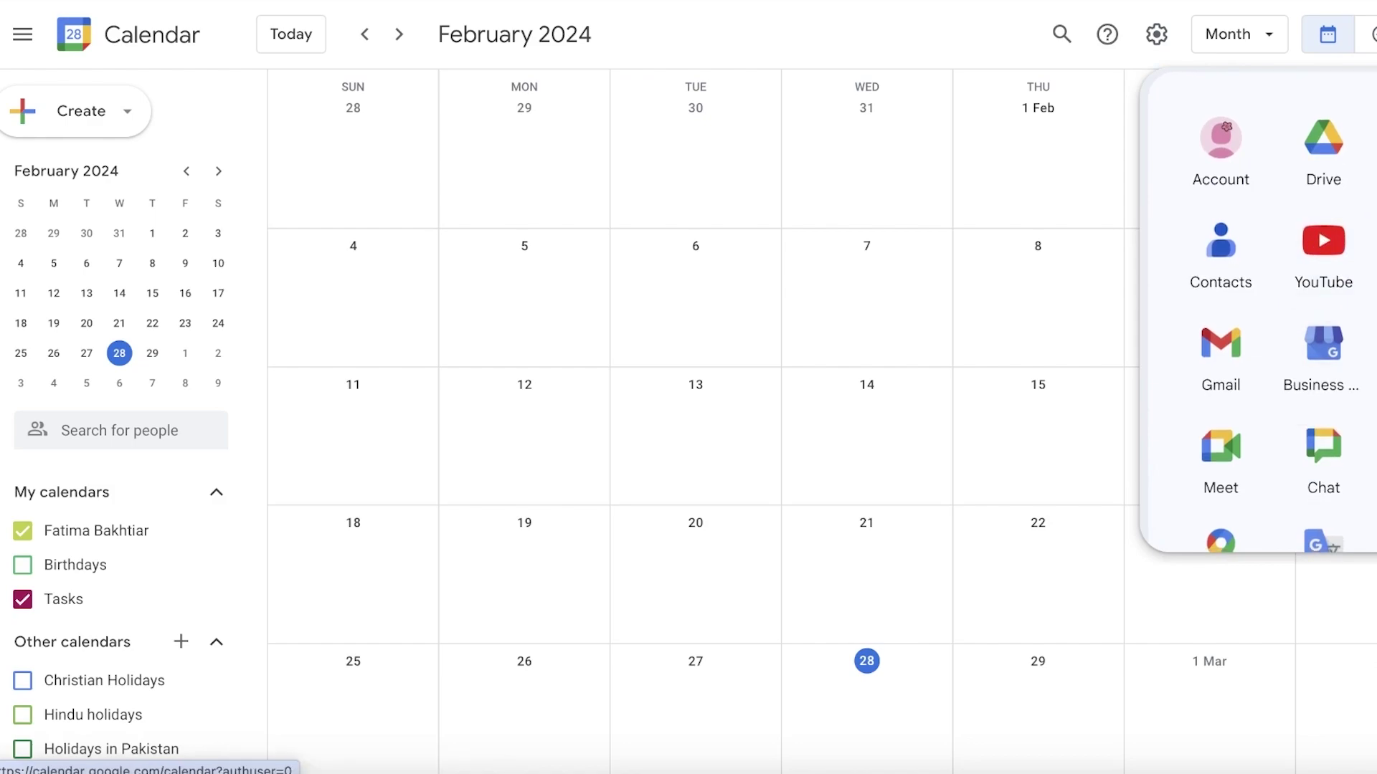
left_click(1187, 363)
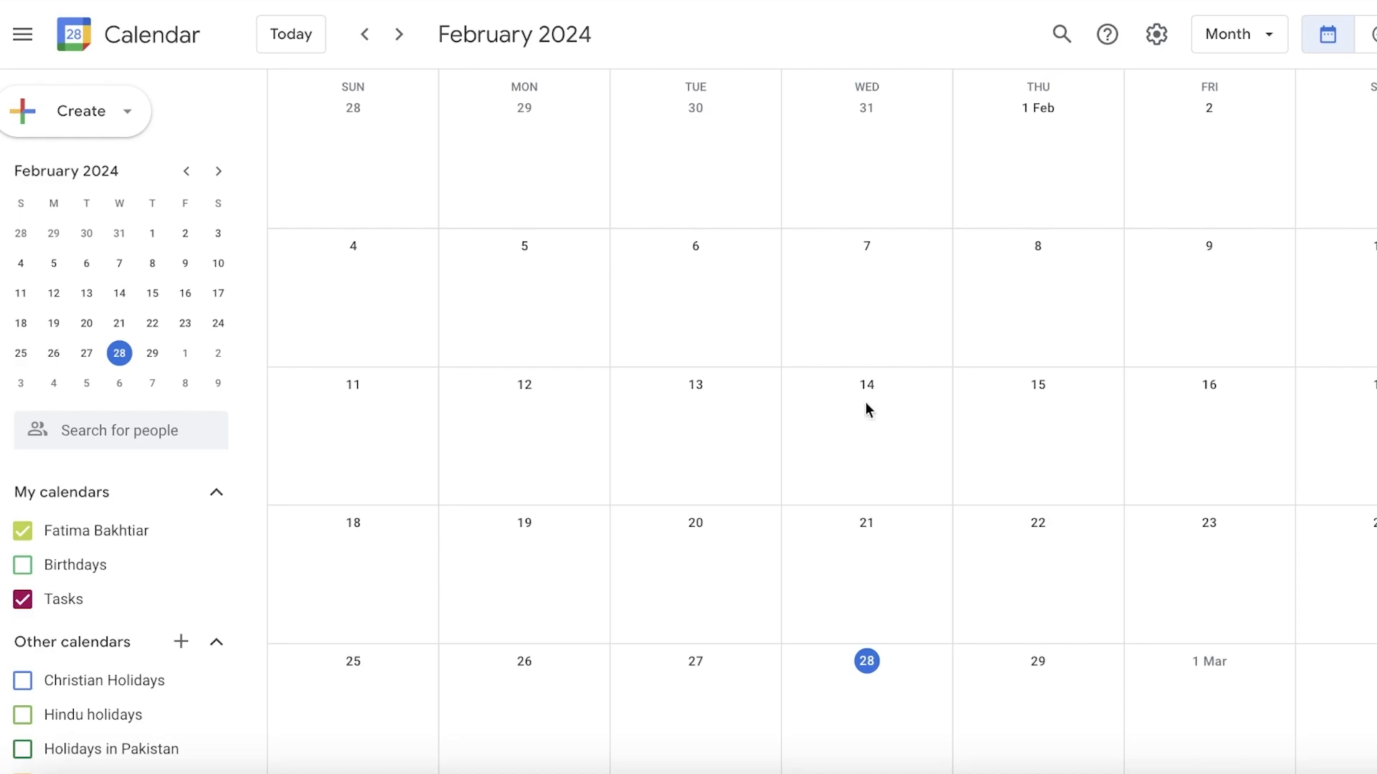
Hide the personal and Tasks calendars under My calendars
left_click(140, 539)
left_click(63, 599)
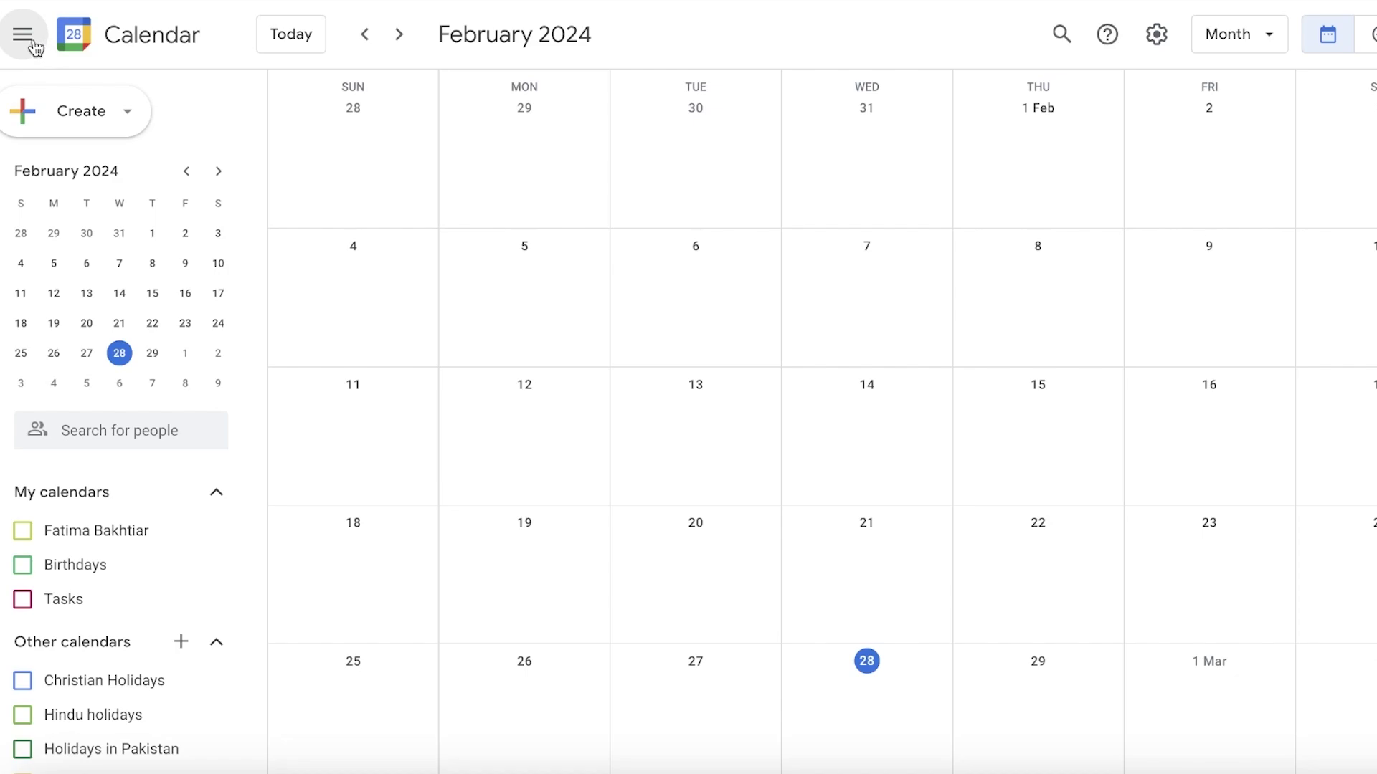
left_click(35, 46)
left_click(34, 46)
scroll(841, 393, "down", 1)
scroll(910, 362, "up", 1)
scroll(910, 362, "down", 1)
scroll(910, 363, "up", 1)
Discard the 7:30am and 9:30am draft events in the 28 February day view
left_click(865, 663)
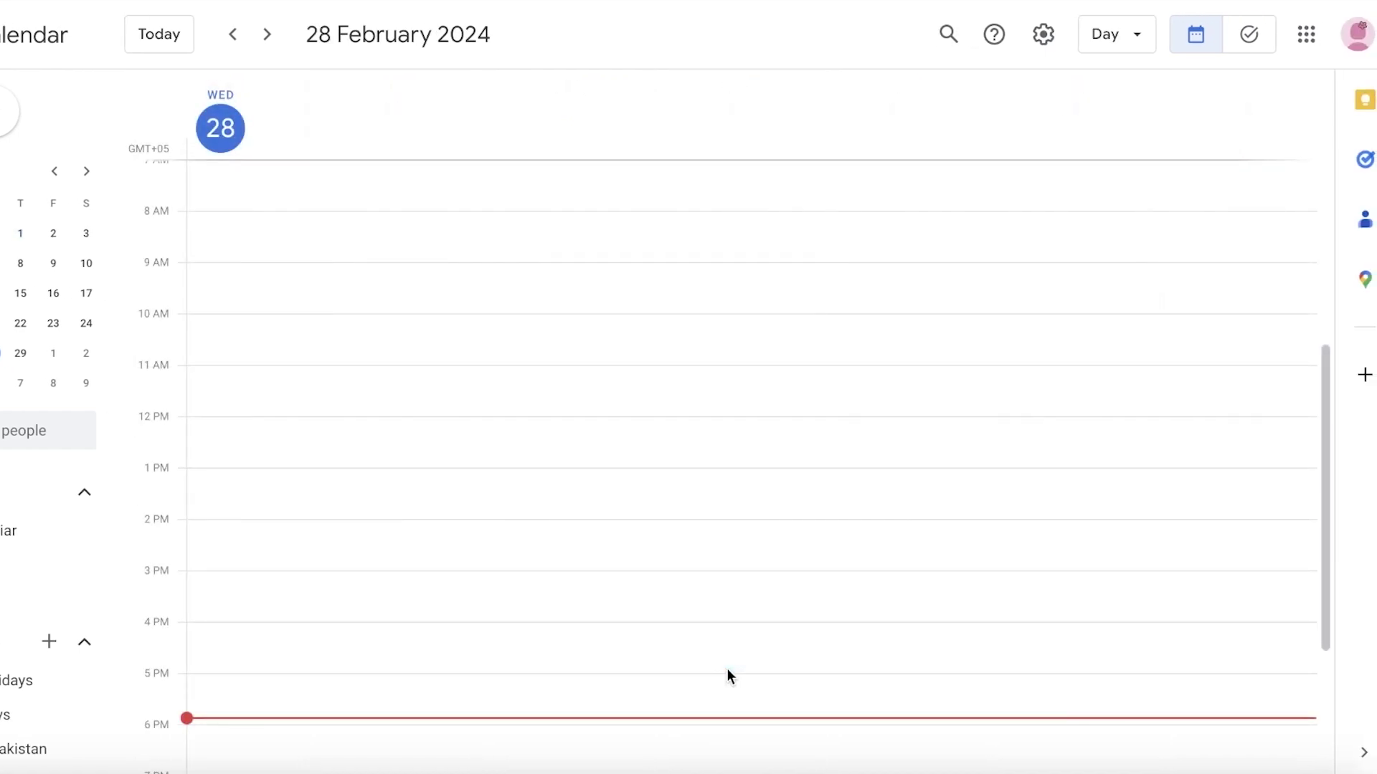
left_click(307, 198)
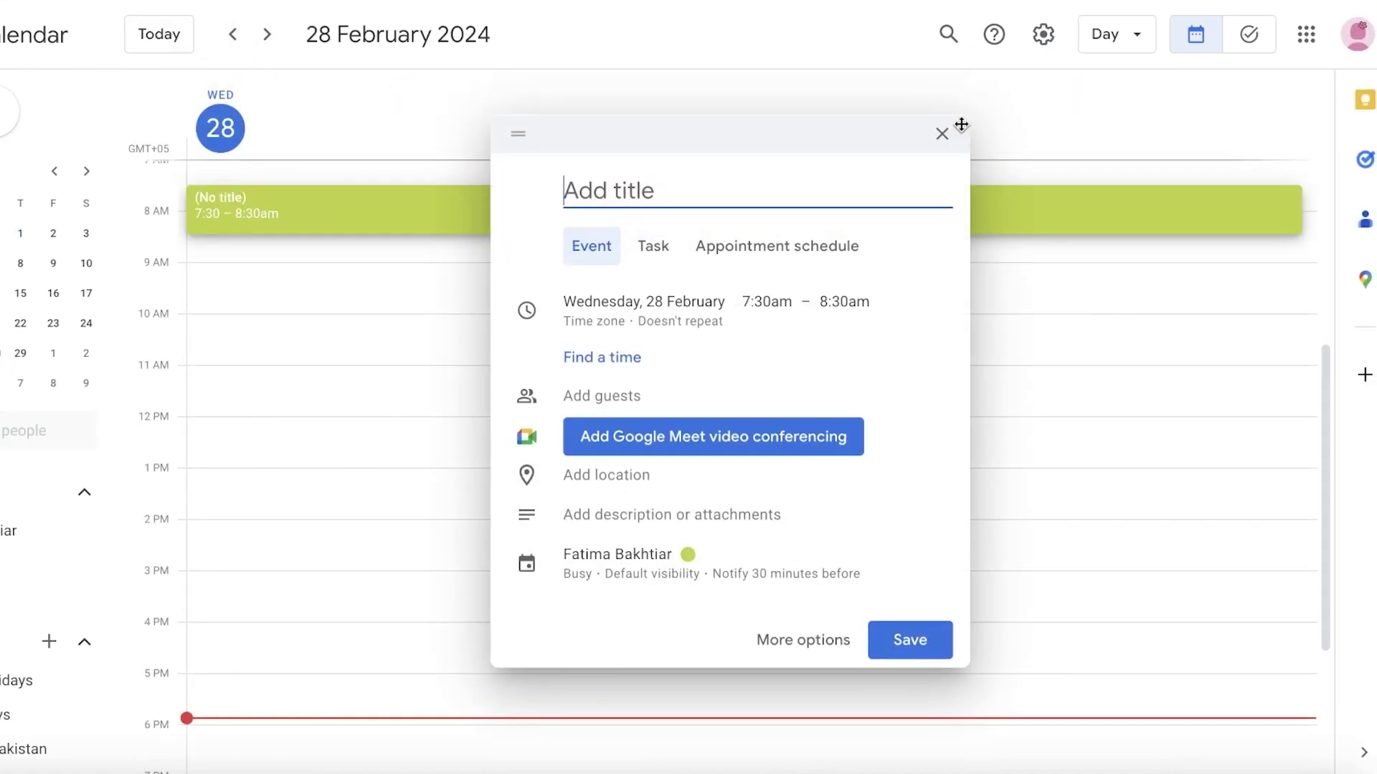
left_click(941, 134)
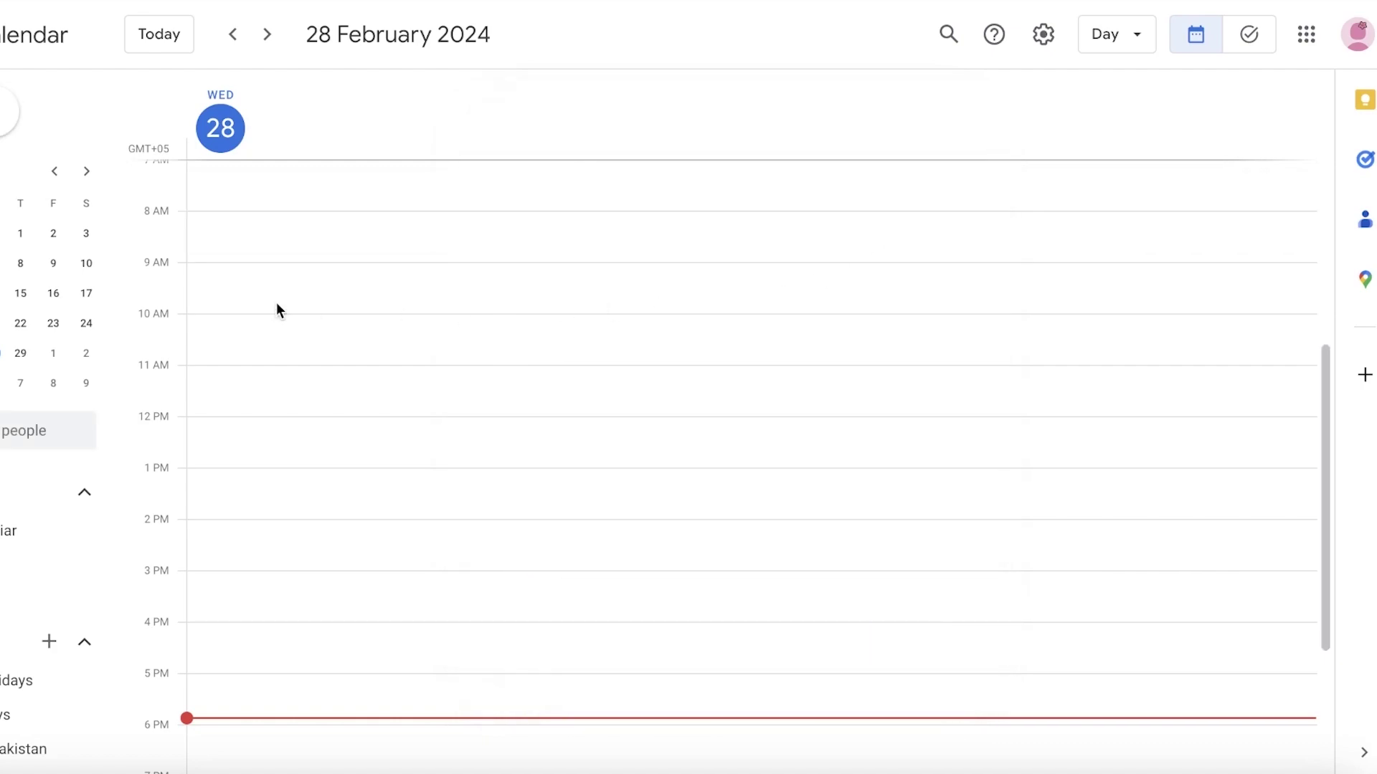
left_click(277, 302)
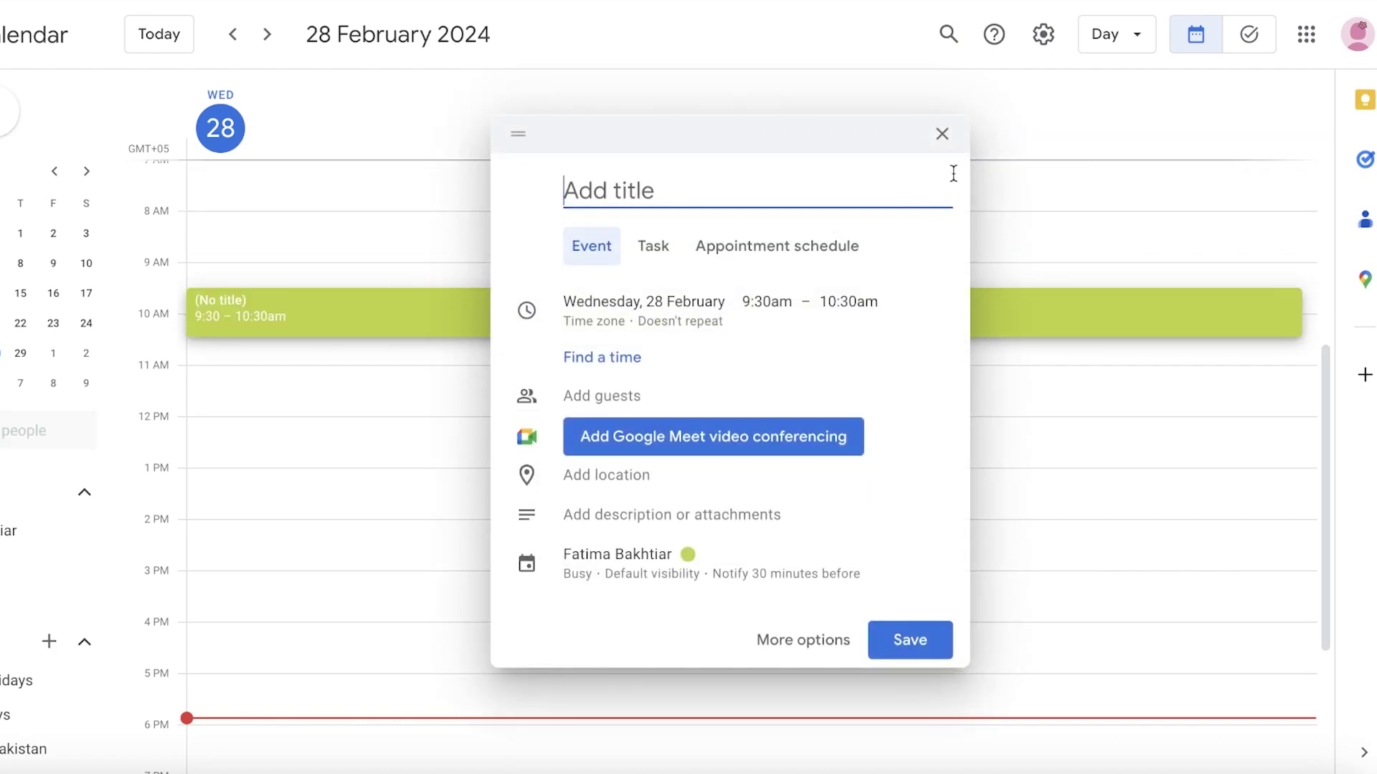
left_click(948, 146)
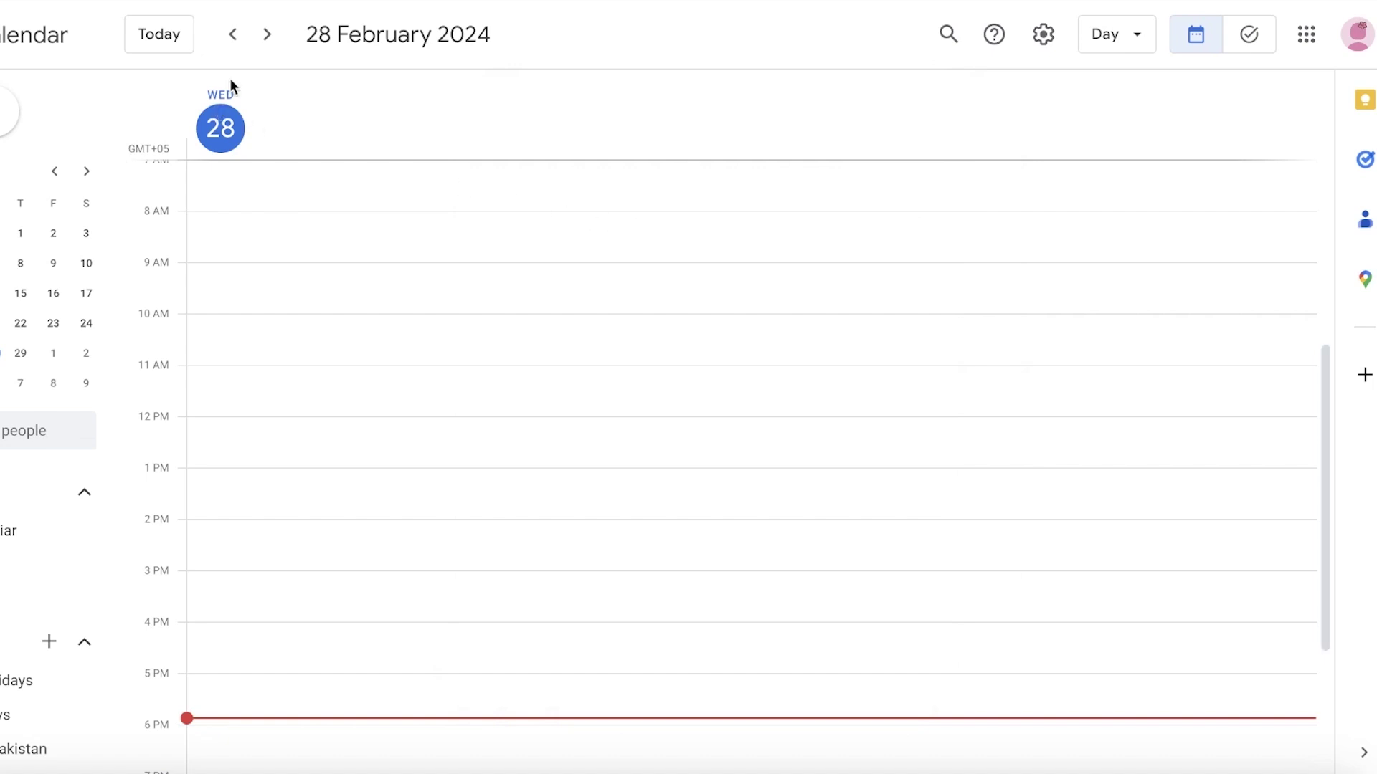
left_click(232, 34)
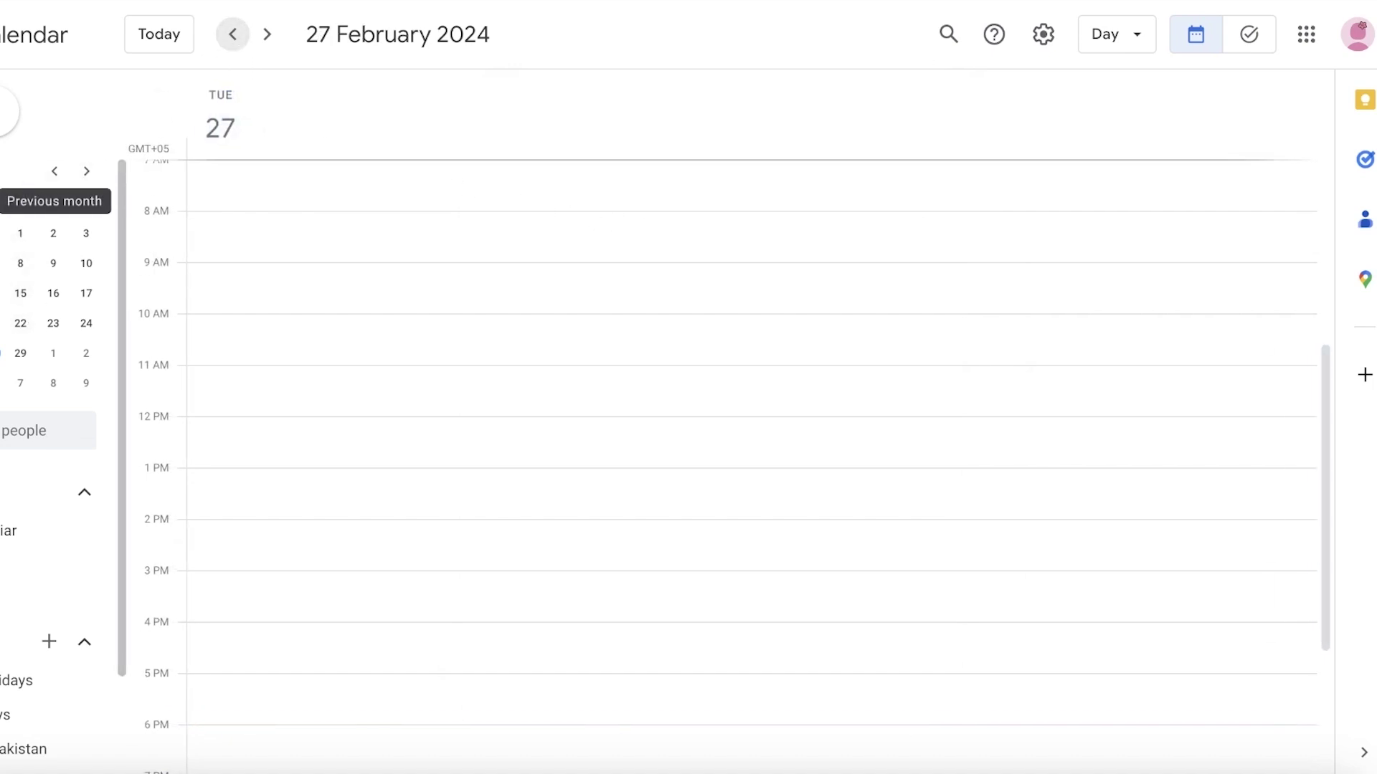
left_click(137, 41)
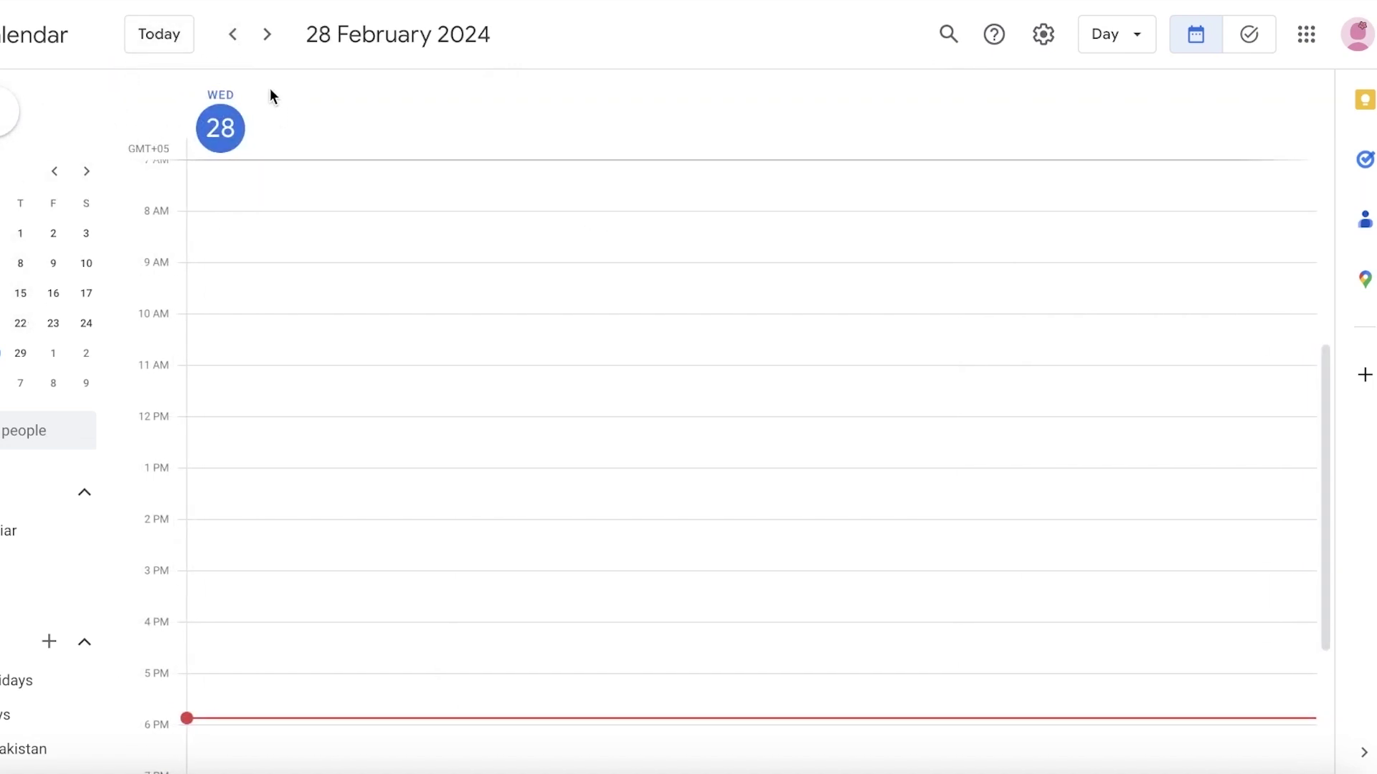
Switch to Month view, advance to March 2024, and open the day view for Monday 4 March
left_click(232, 34)
left_click(1116, 36)
left_click(1136, 172)
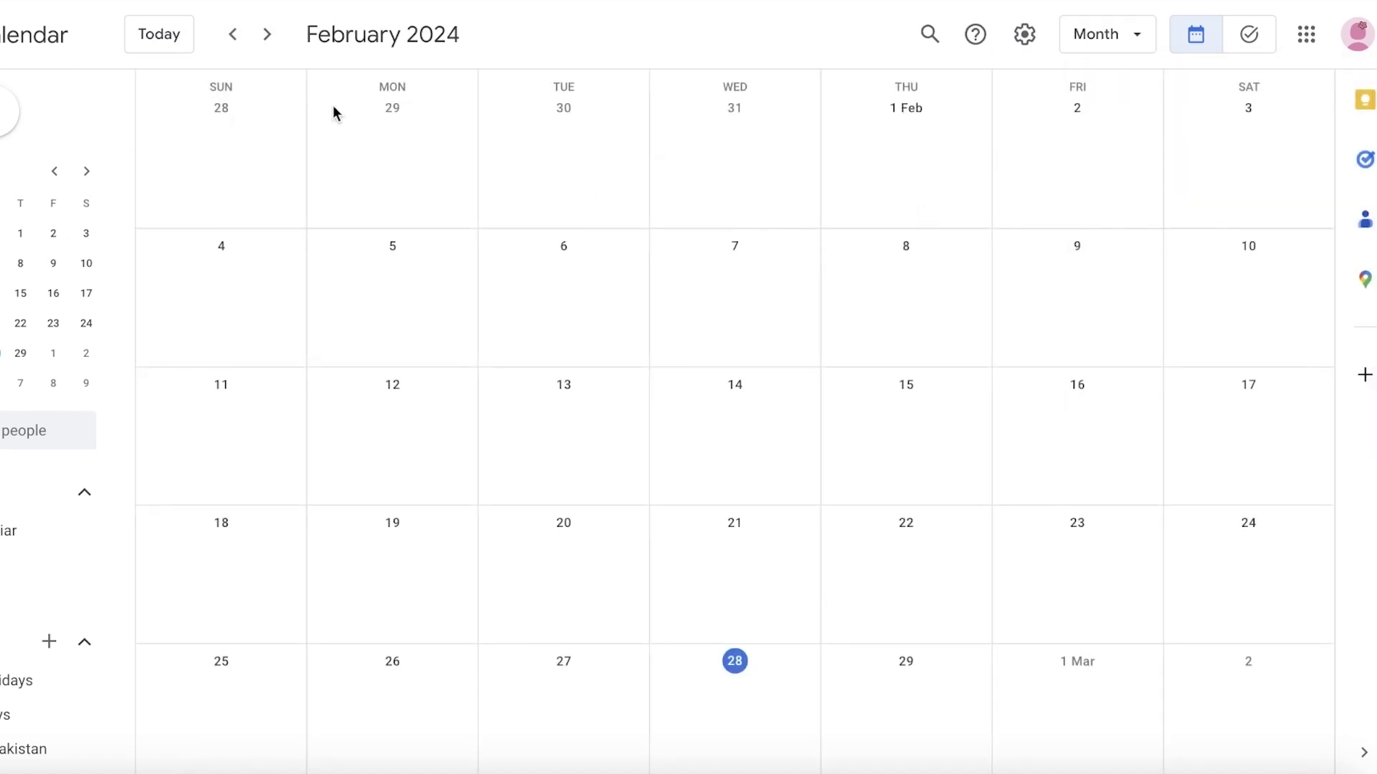
left_click(267, 34)
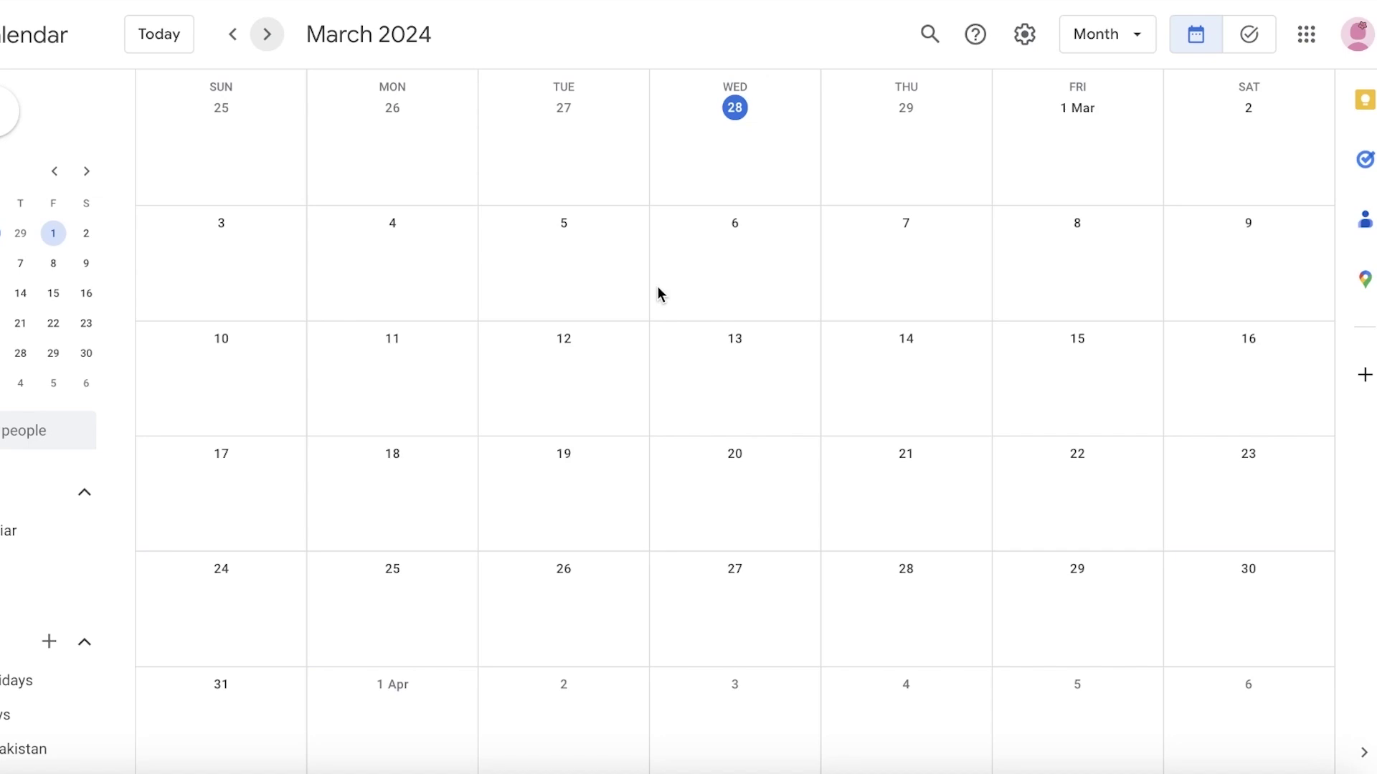
left_click(392, 224)
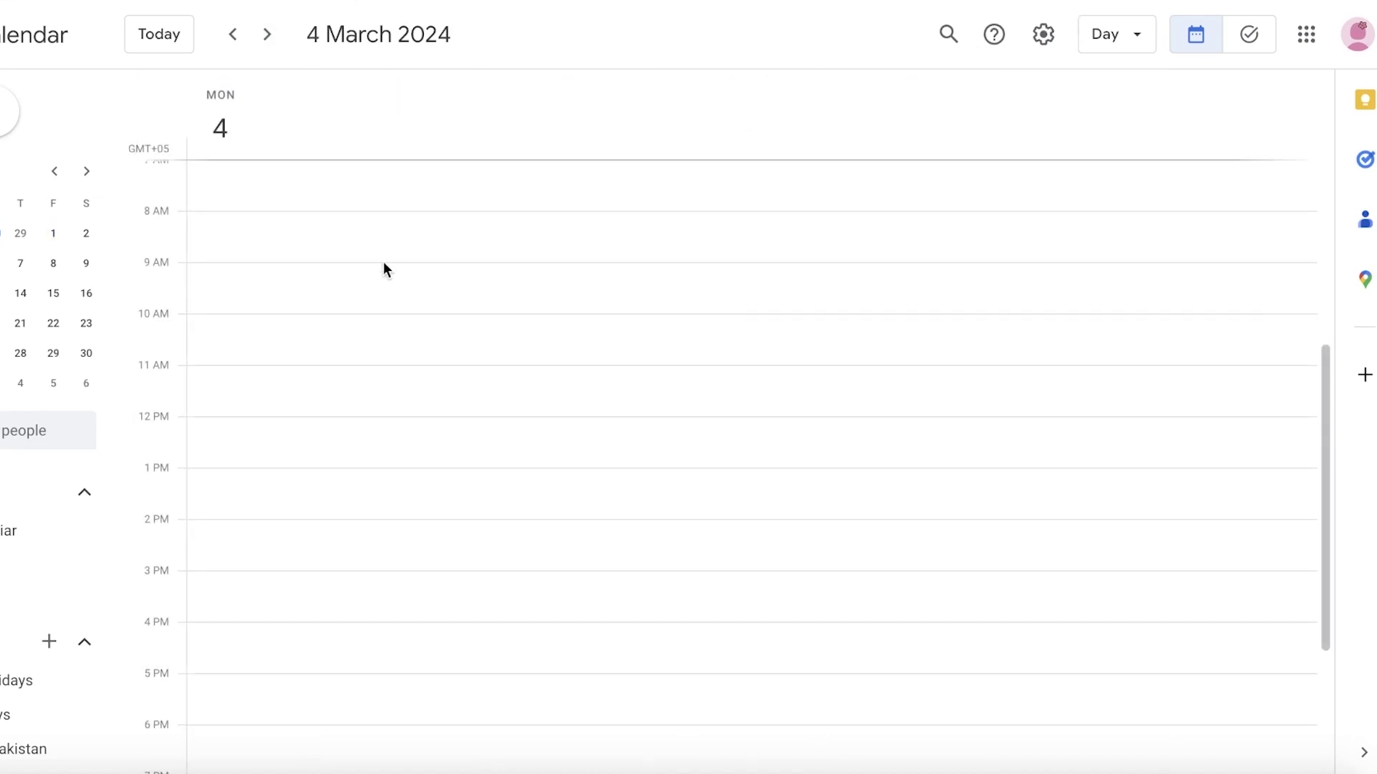
Draft a 1pm event on 4 March titled 'Family Lunch'
left_click(188, 473)
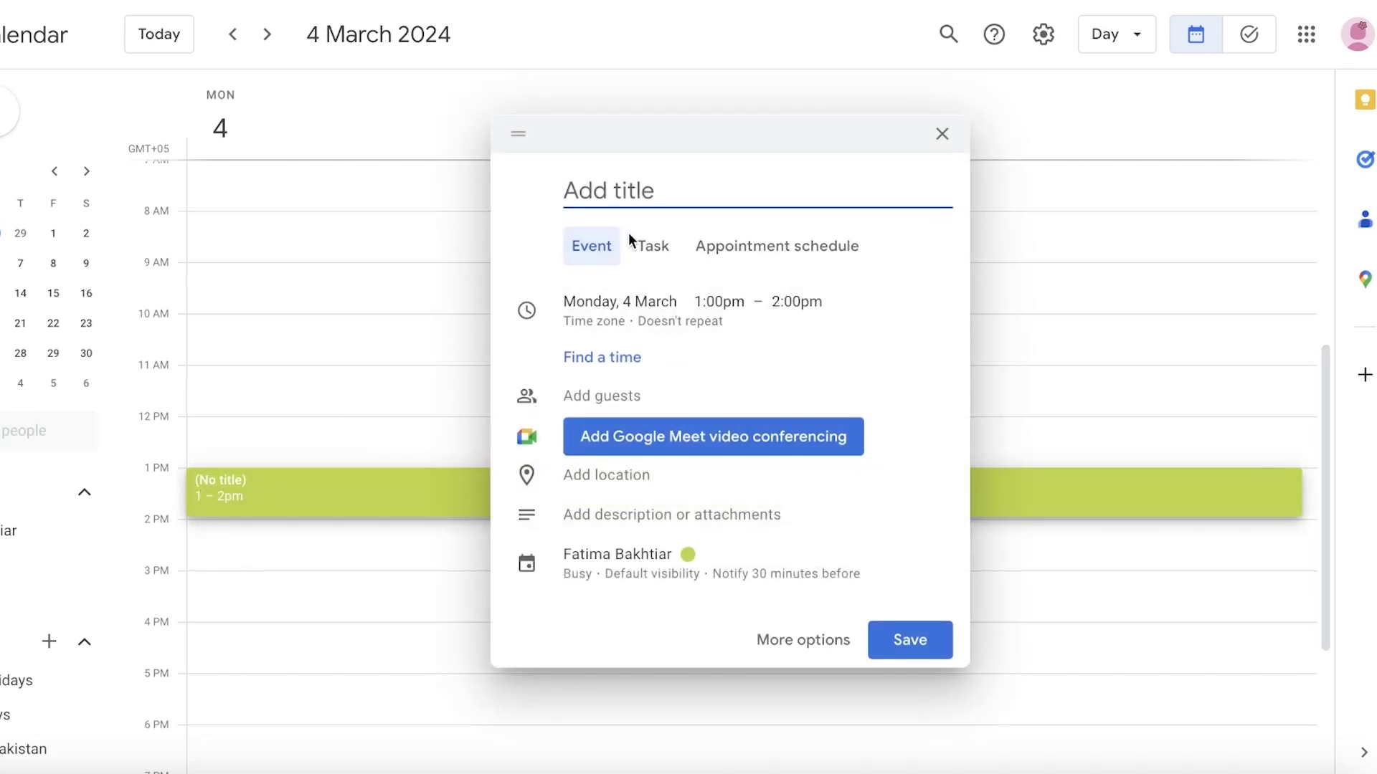
type("A")
key("BackSpace")
type("Family Lunch")
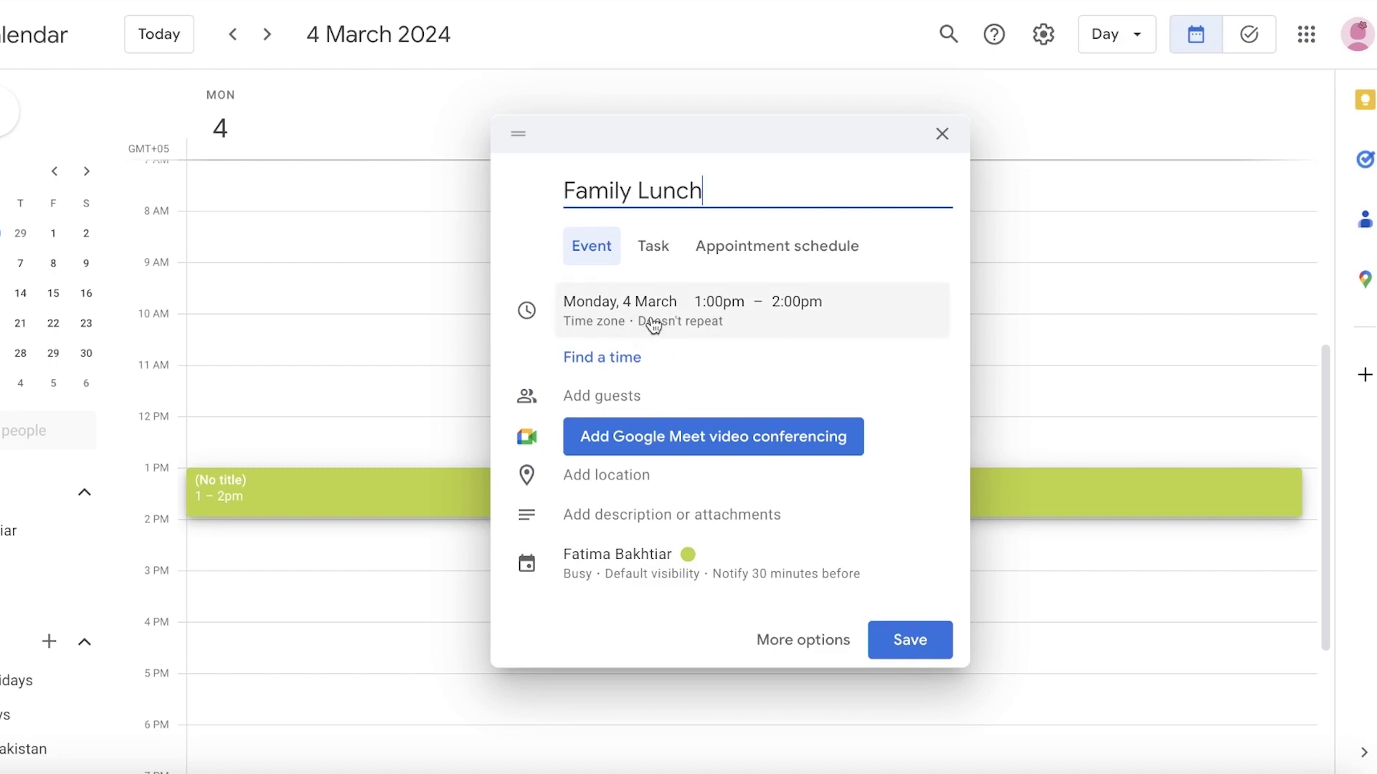
Set the Family Lunch end time to 4:00pm, making it 3 hours long
left_click(621, 306)
left_click(621, 304)
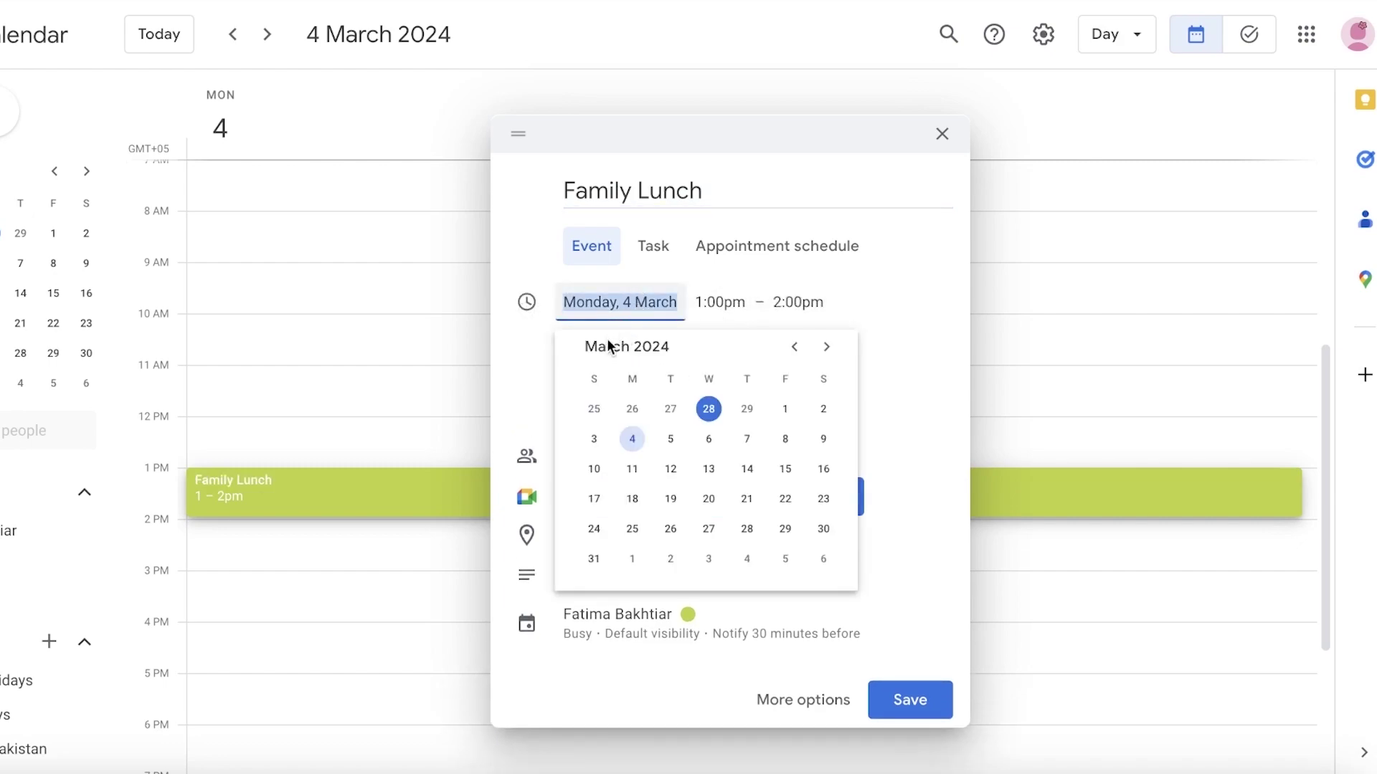
left_click(720, 302)
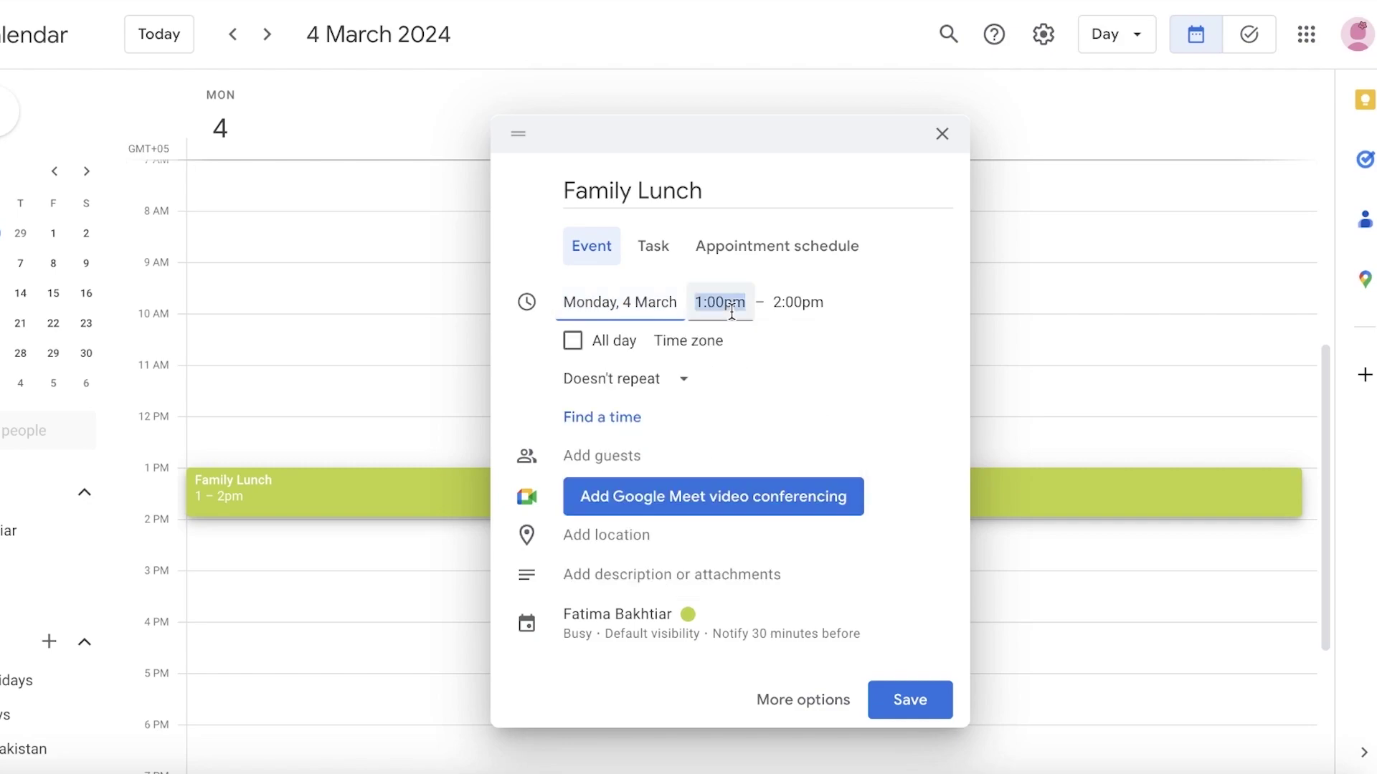
left_click(803, 303)
left_click(720, 302)
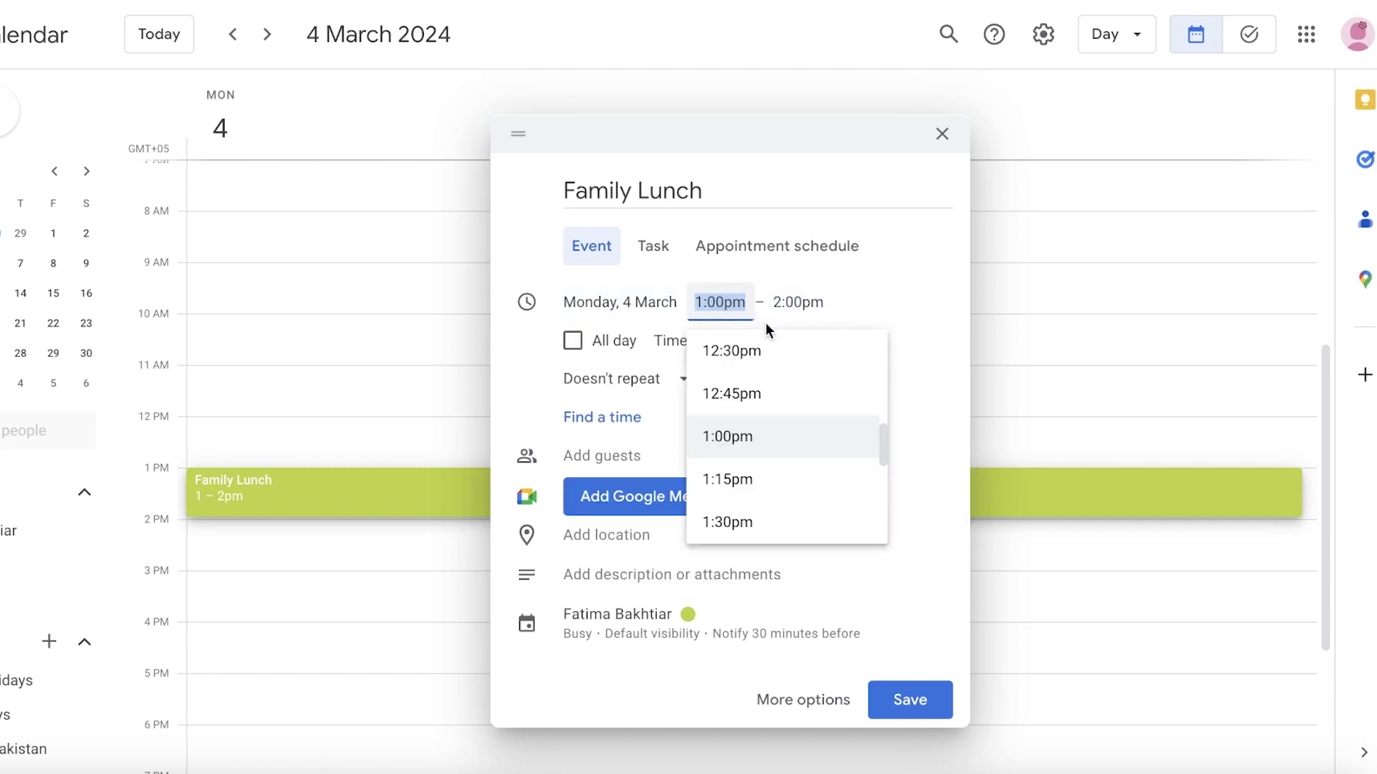
left_click(797, 302)
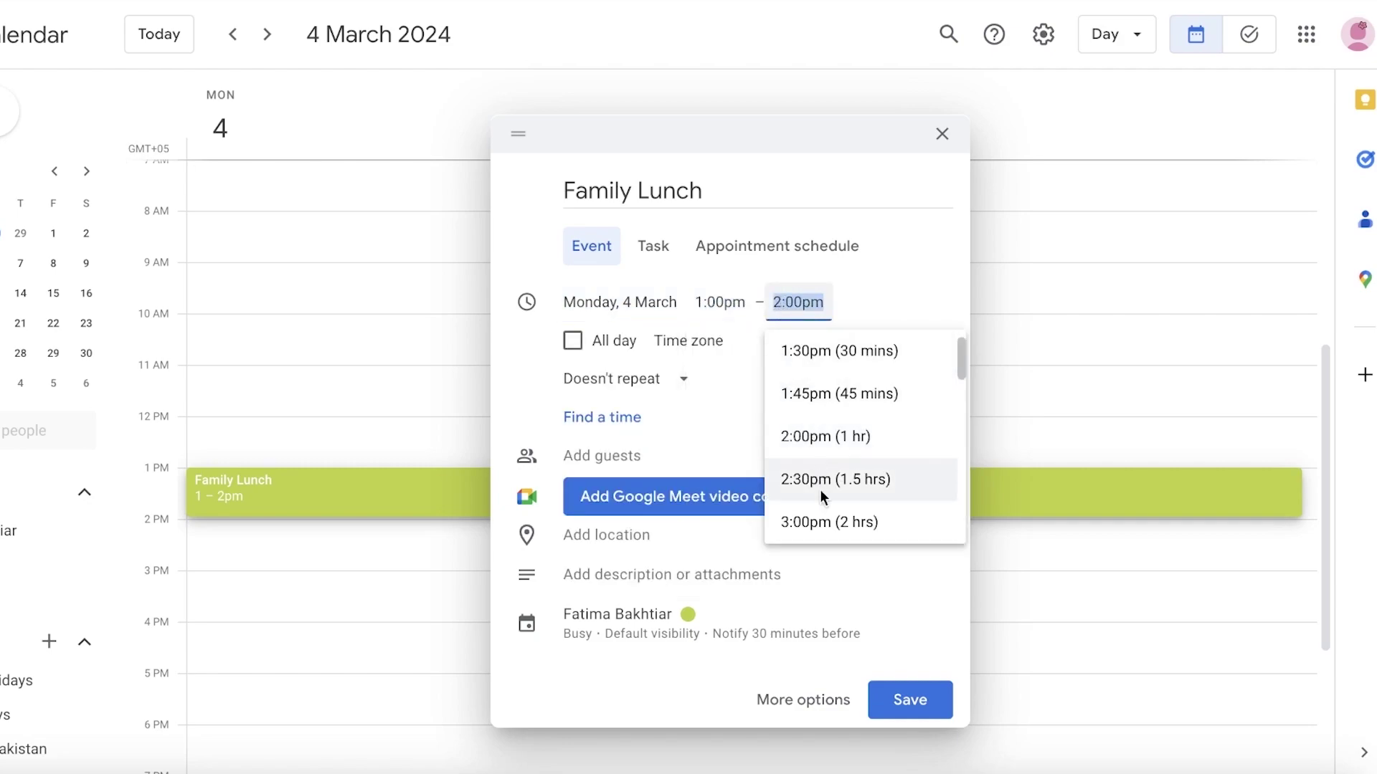
scroll(820, 489, "down", 3)
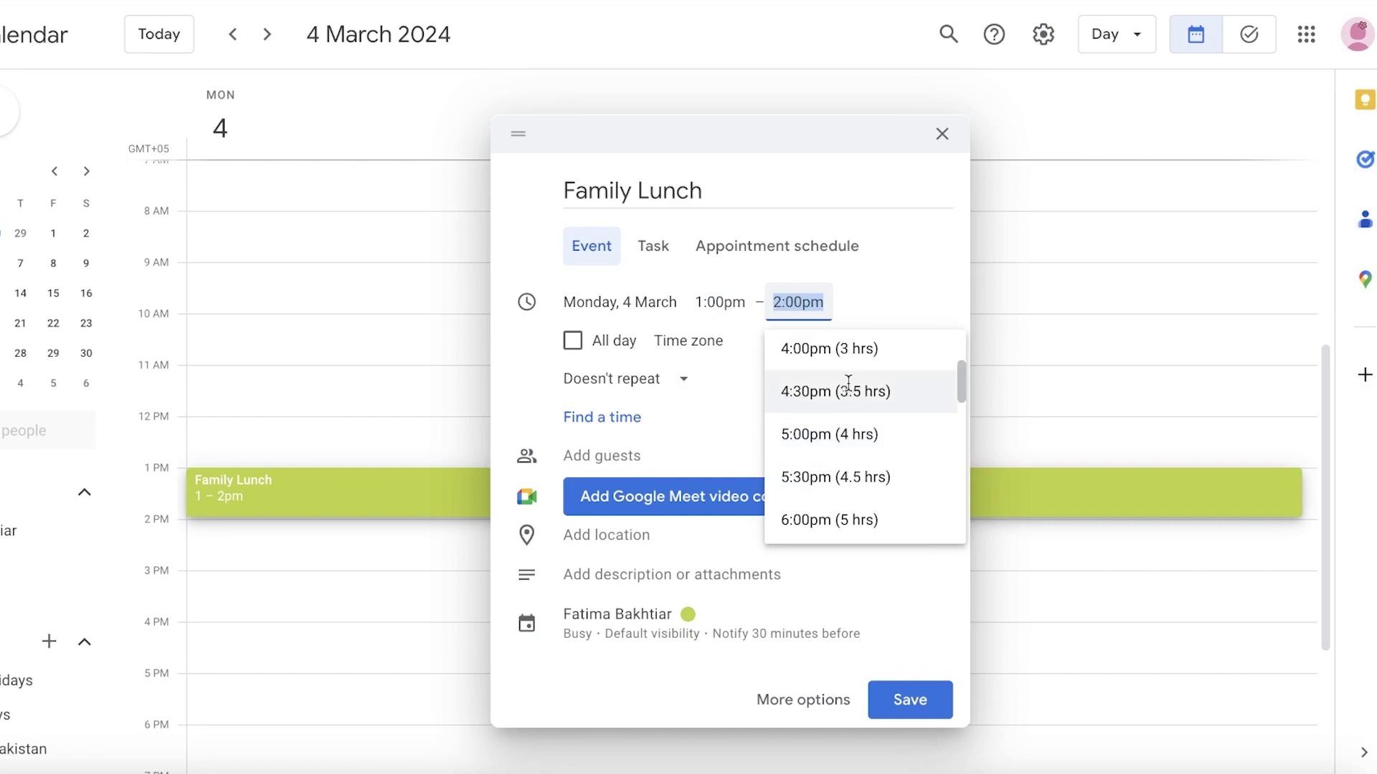
left_click(856, 354)
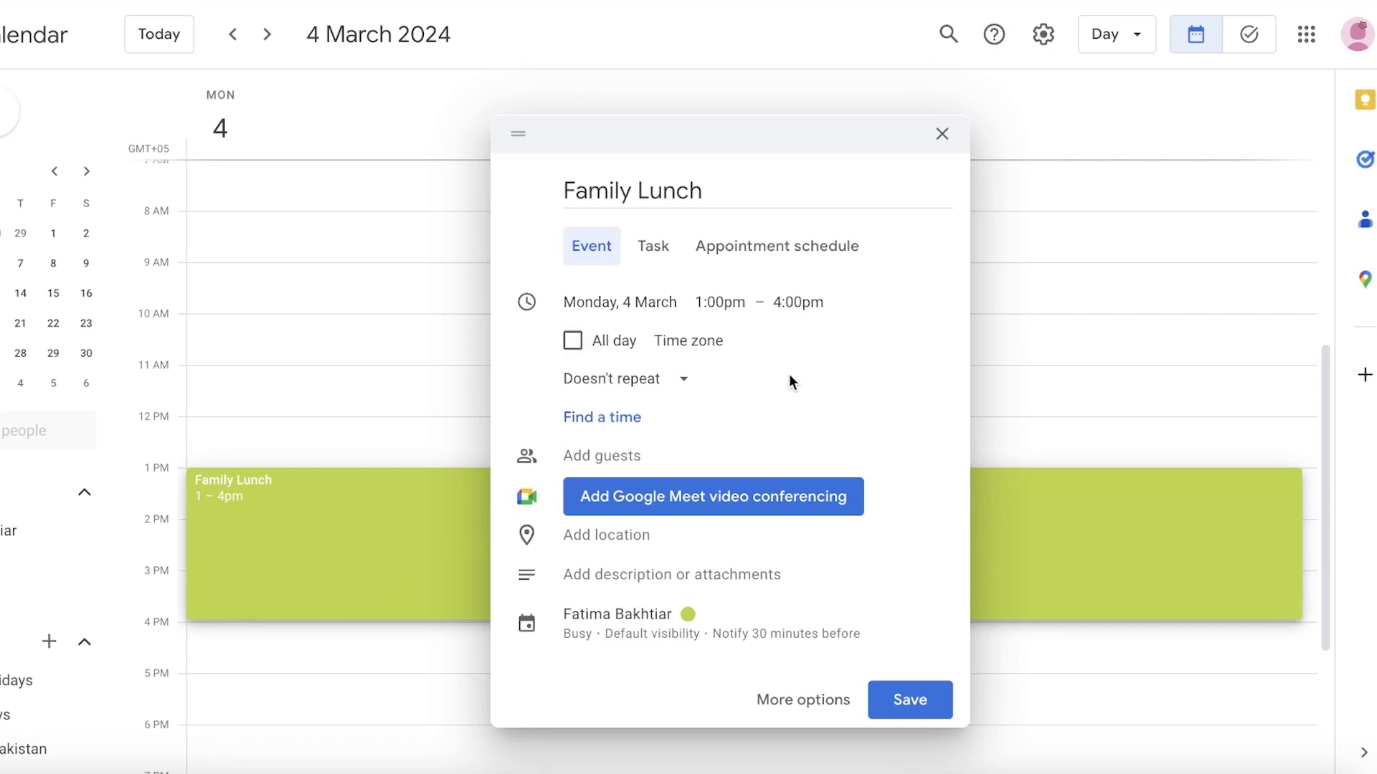
Set the Family Lunch location to Secret Sky at Galleria Mall
left_click(692, 468)
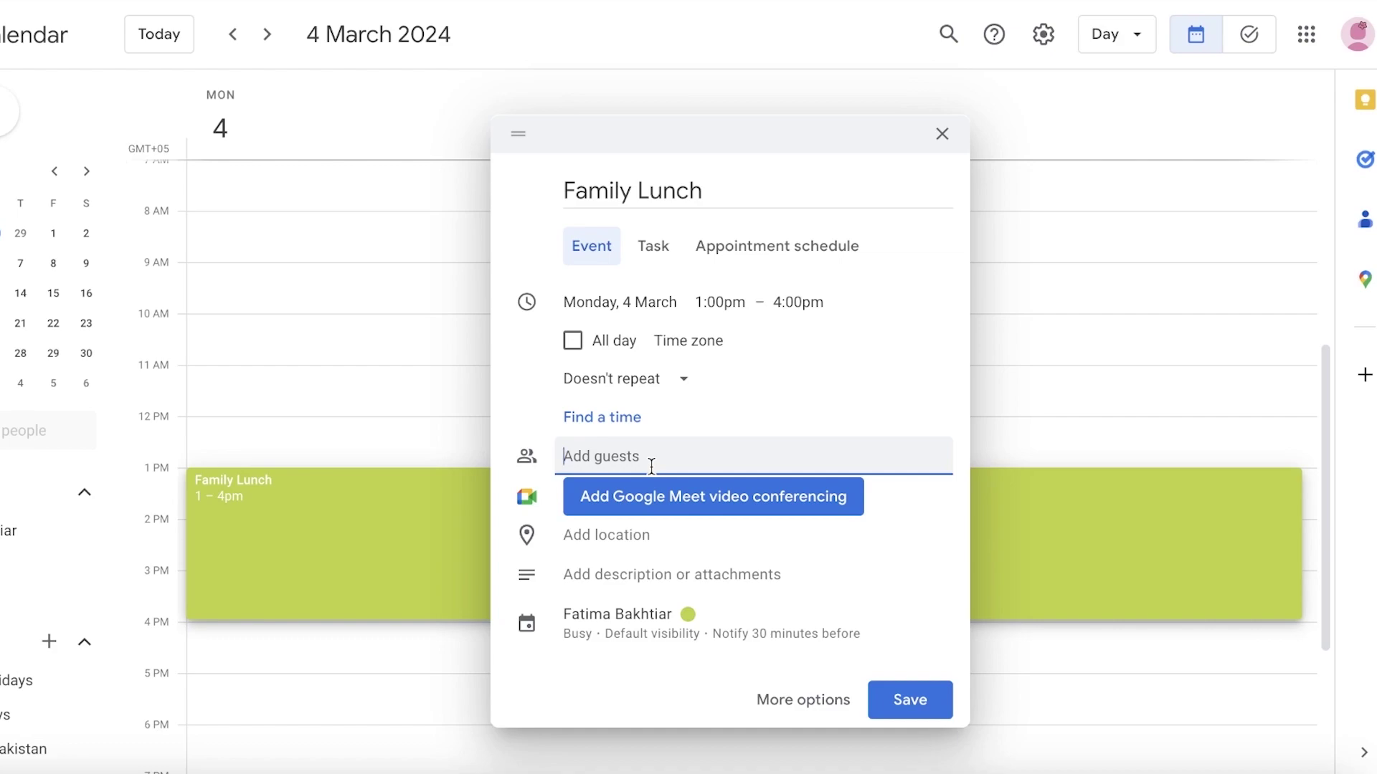
left_click(563, 540)
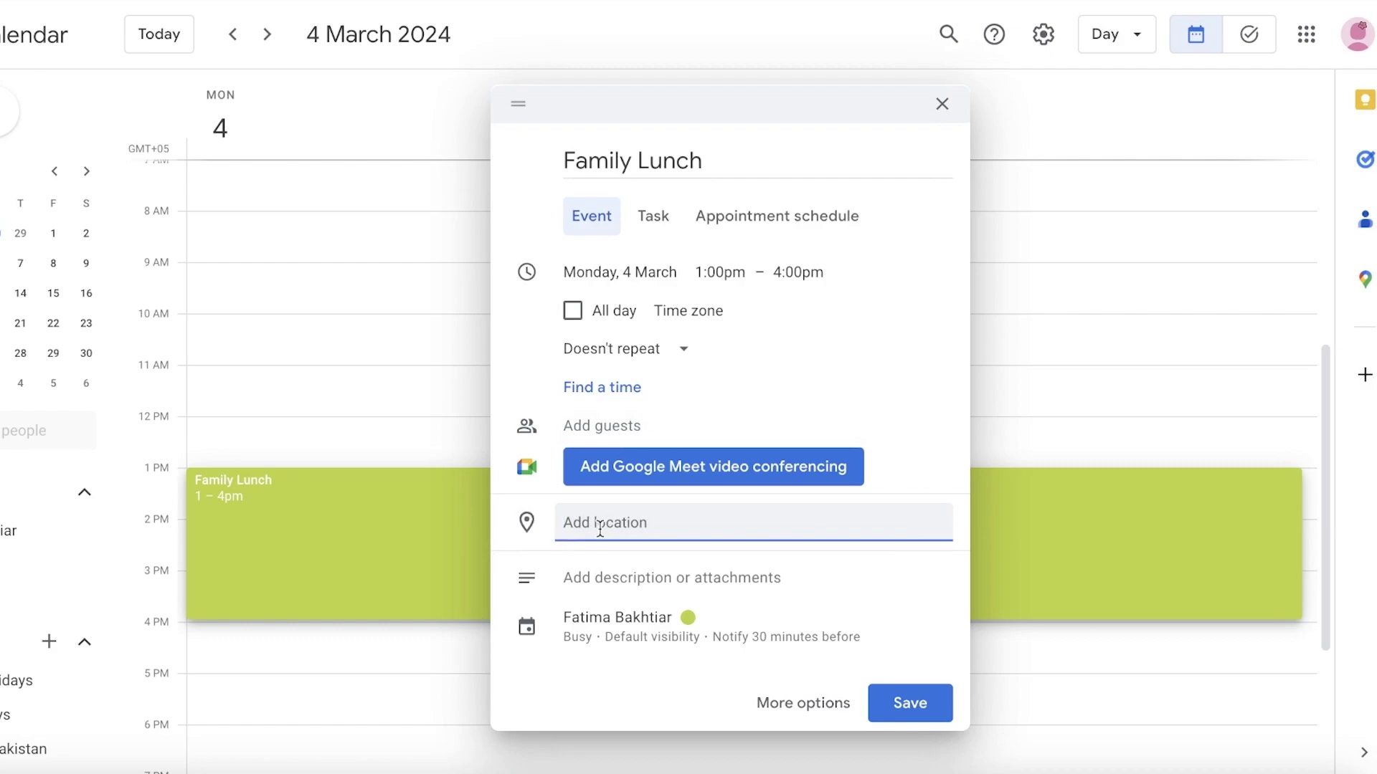
type("sec")
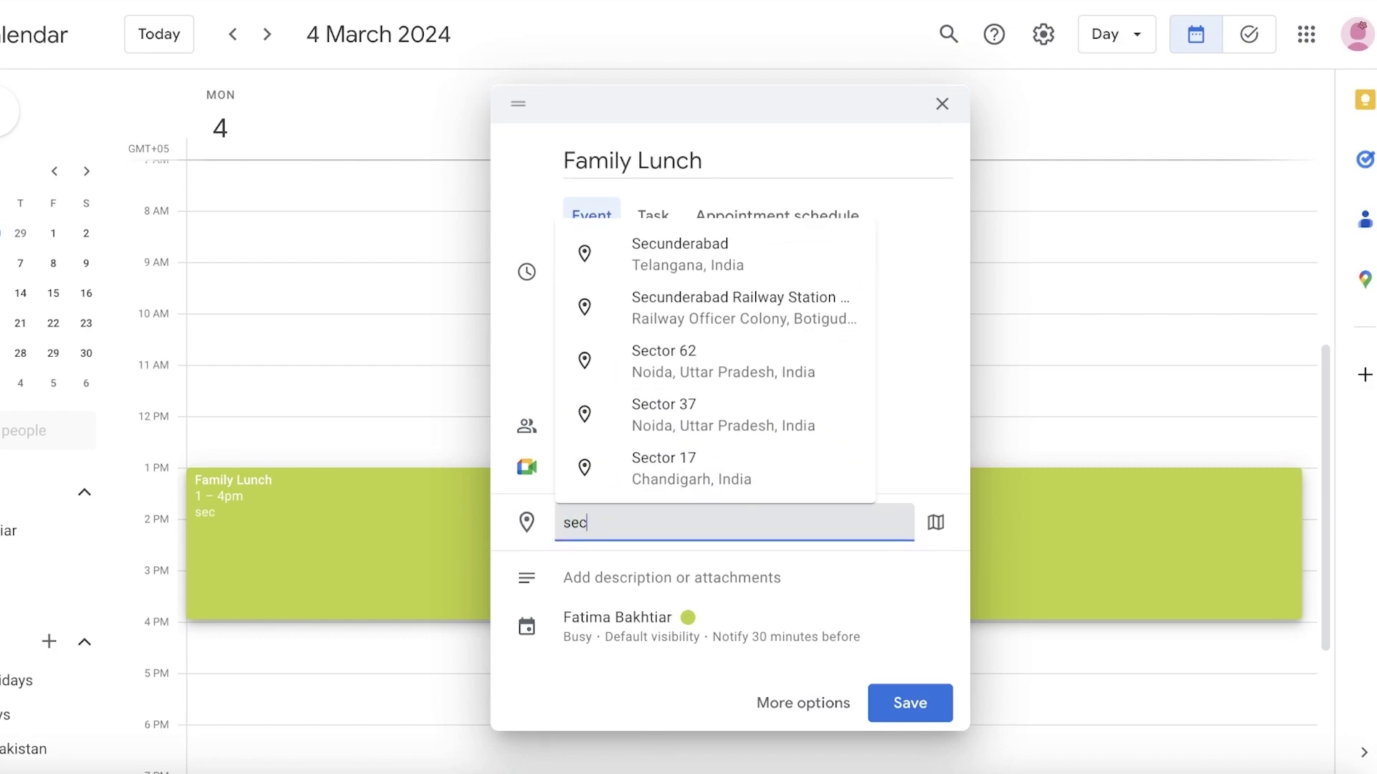
type("ret sky")
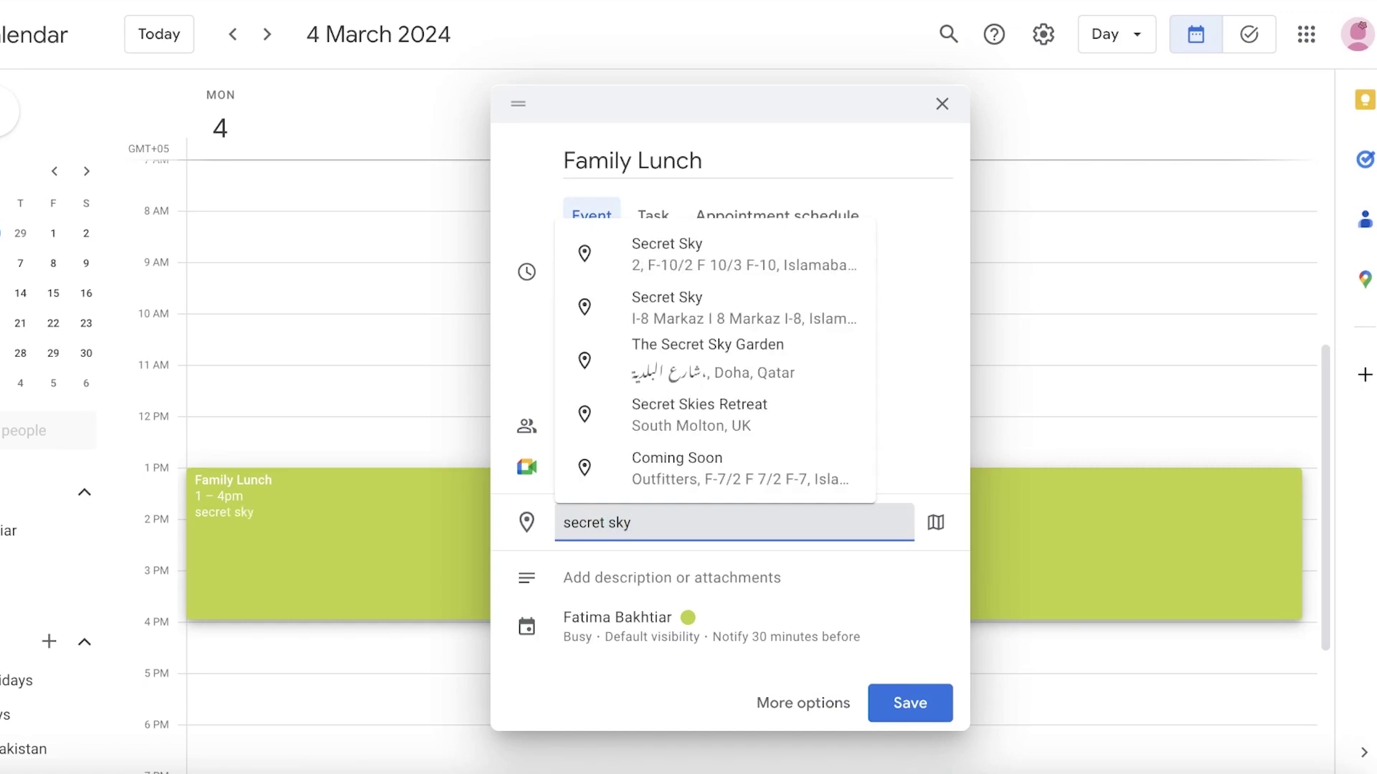
left_click(679, 366)
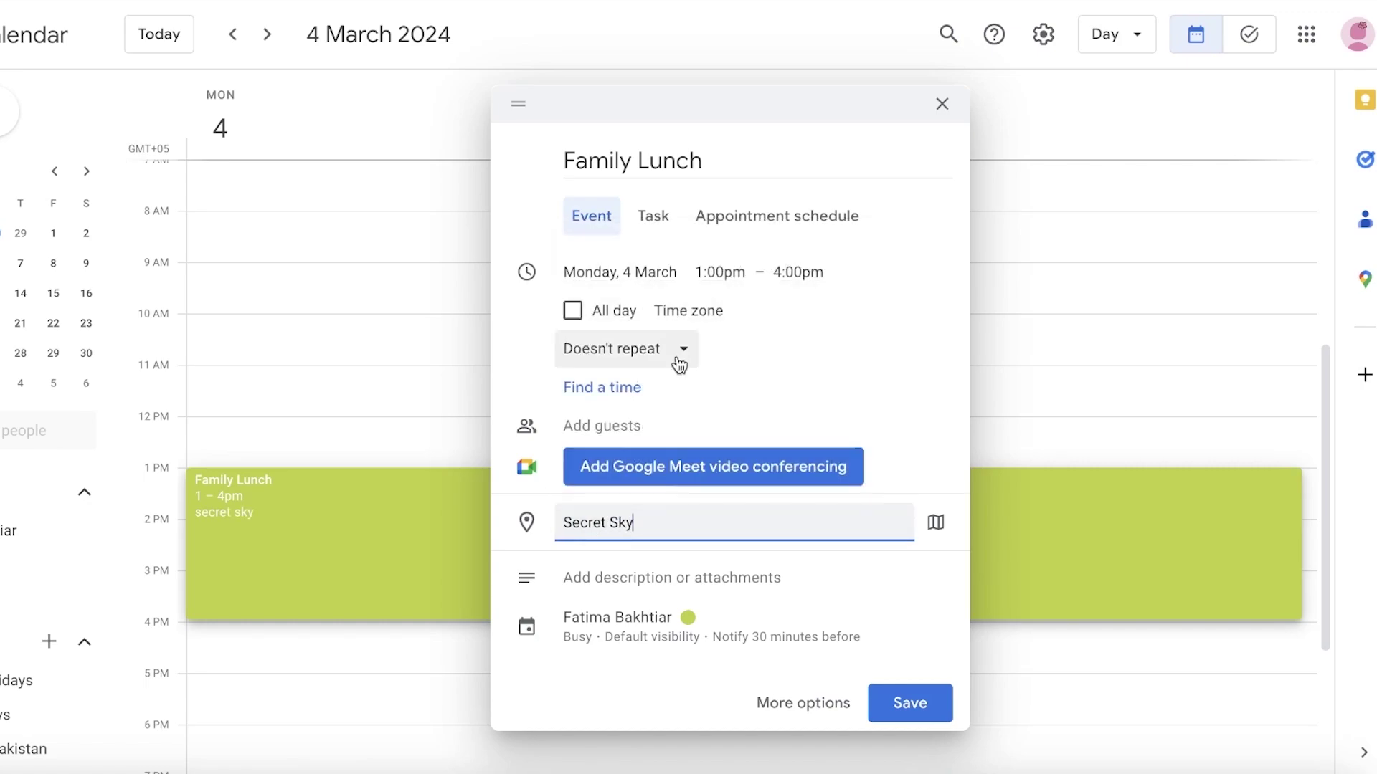
left_click(682, 578)
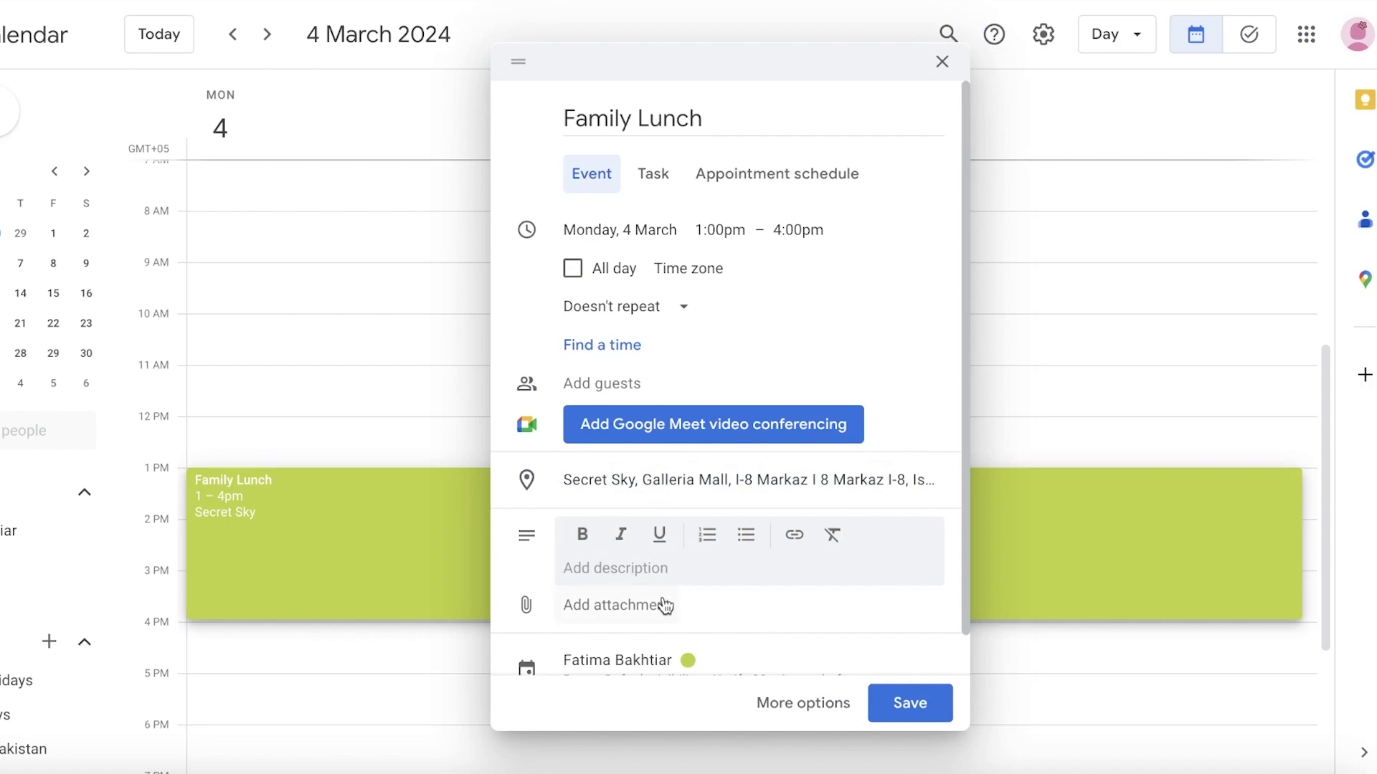
Give Family Lunch the description '- planning for our next trip to the atlantic'
left_click(588, 560)
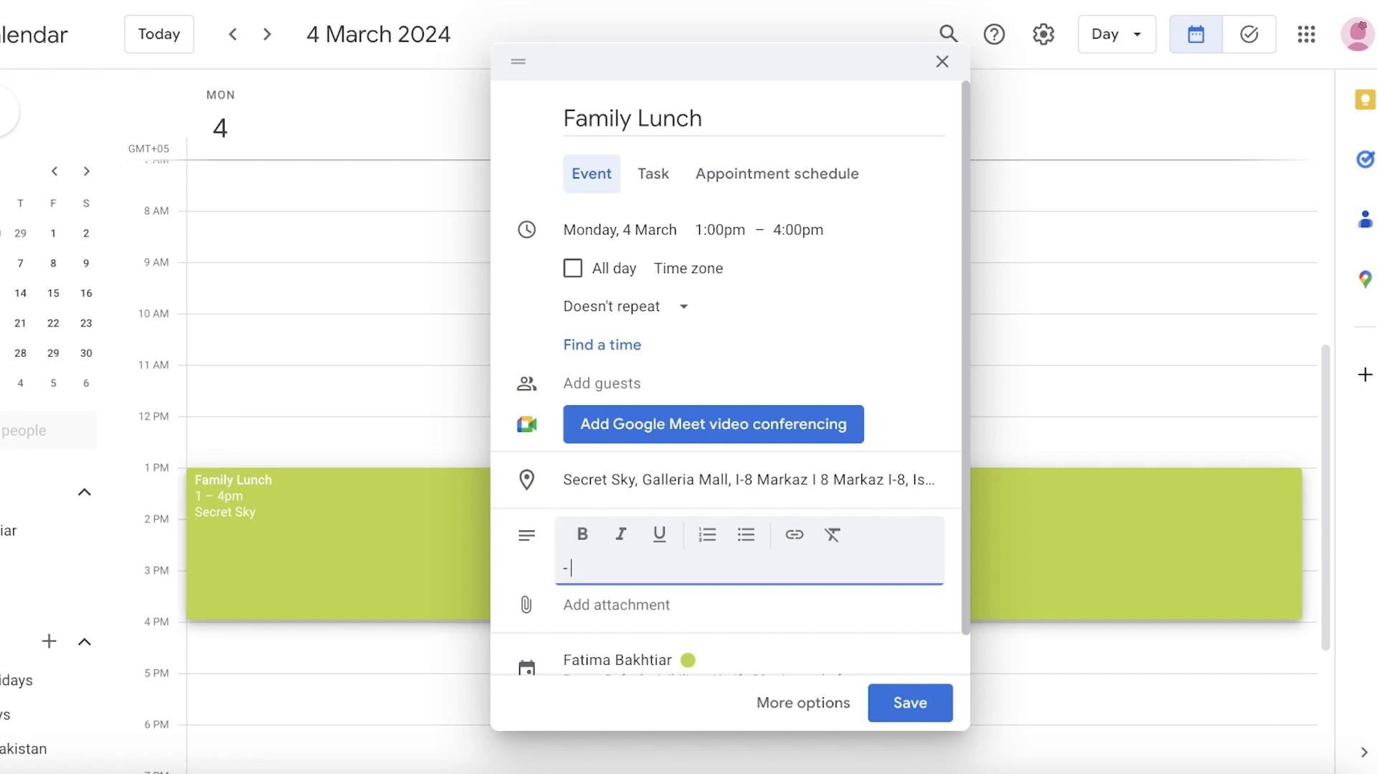
type("planning for our next ")
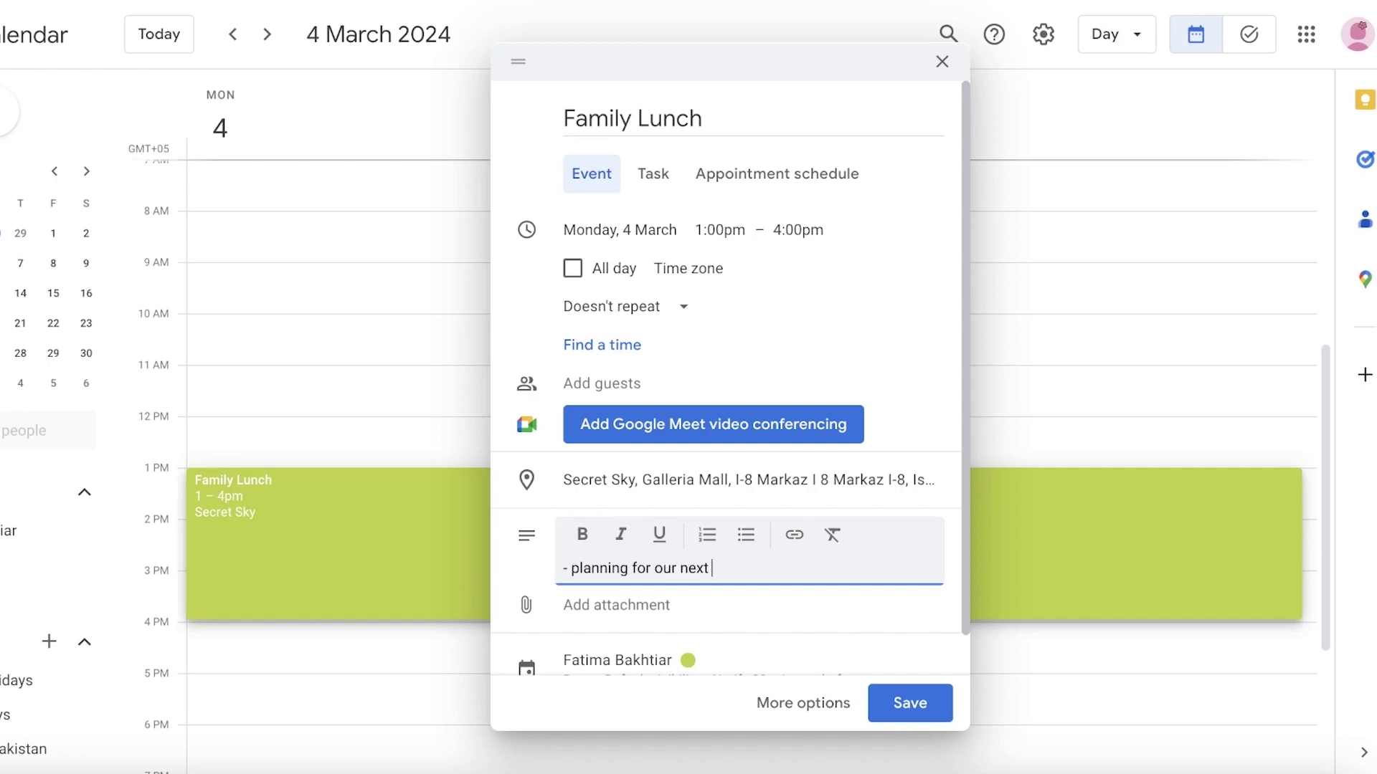
type("trip to the atlantic")
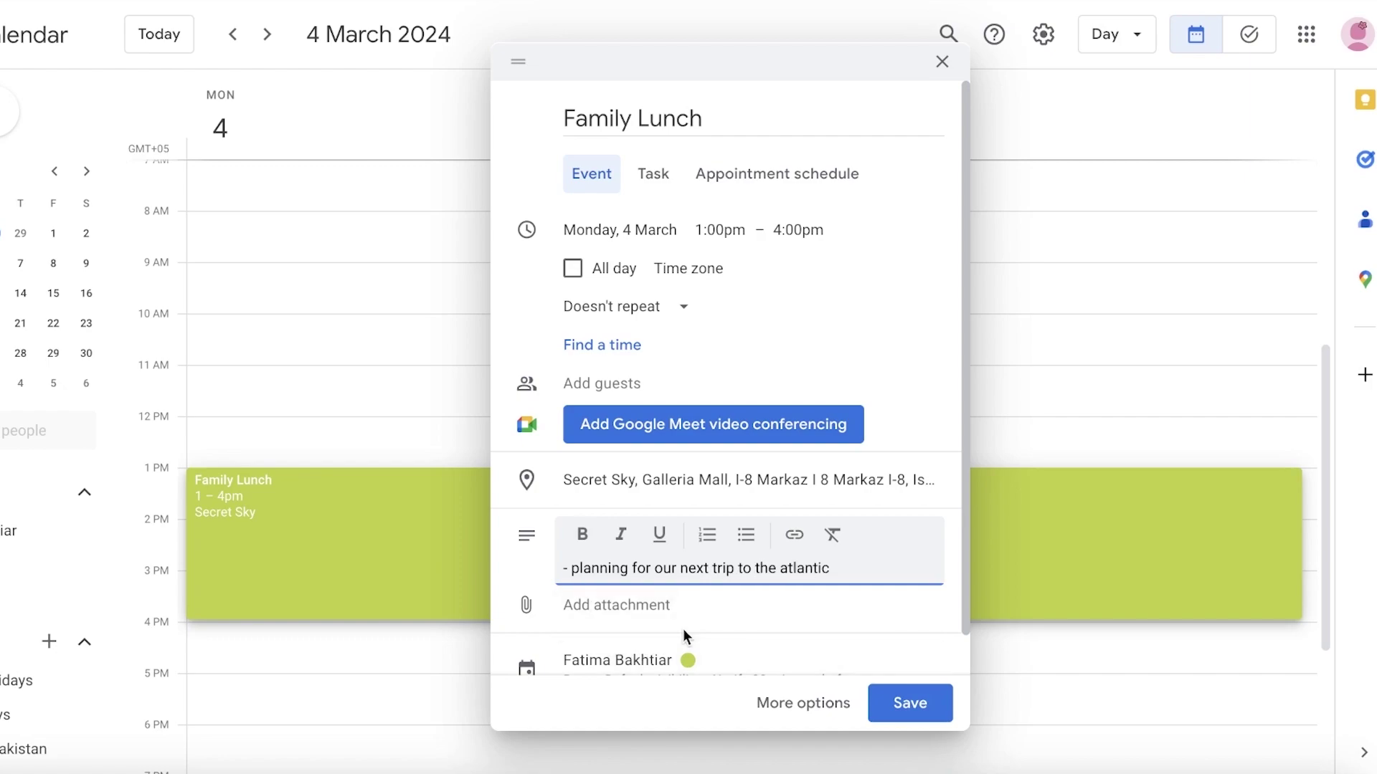
left_click(683, 629)
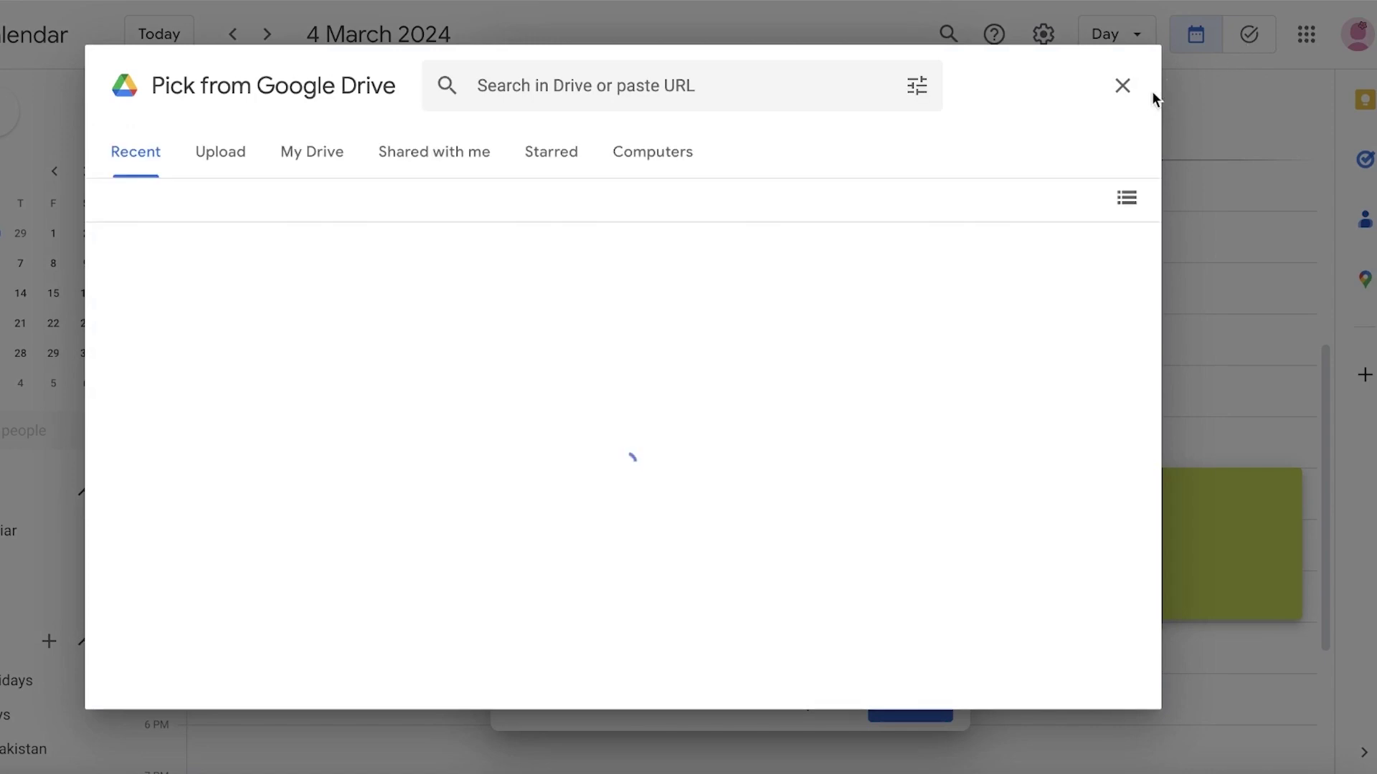
left_click(1129, 96)
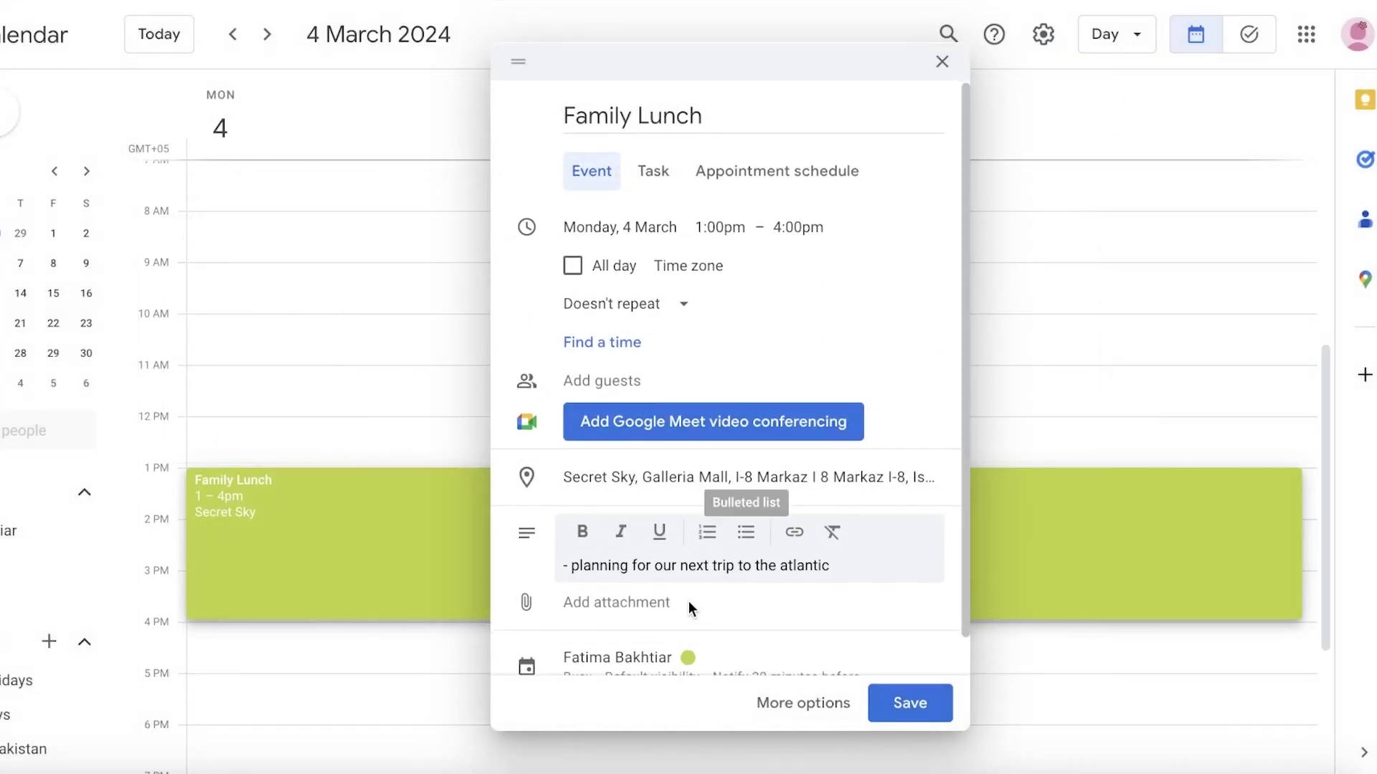
Change the Family Lunch event colour from green to Flamingo pink
scroll(689, 602, "down", 1)
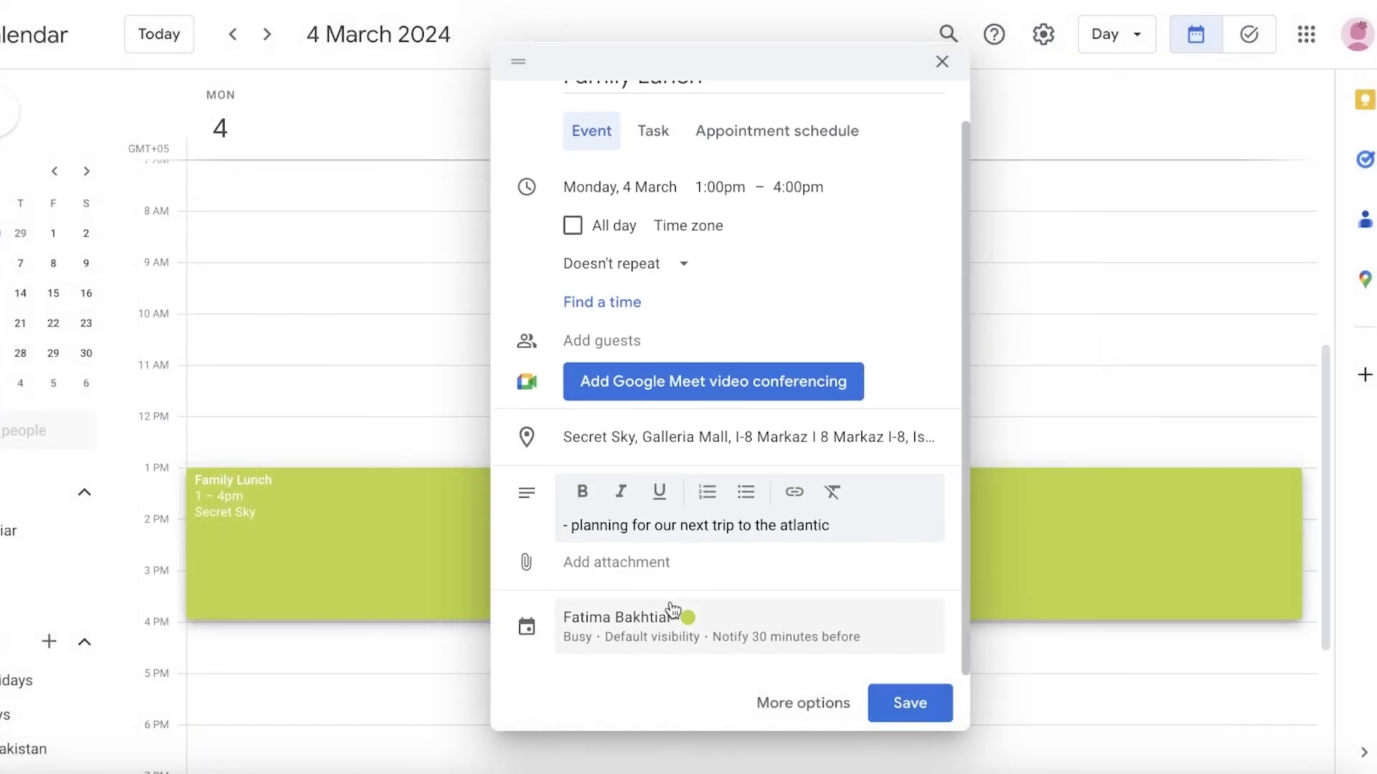
left_click(625, 620)
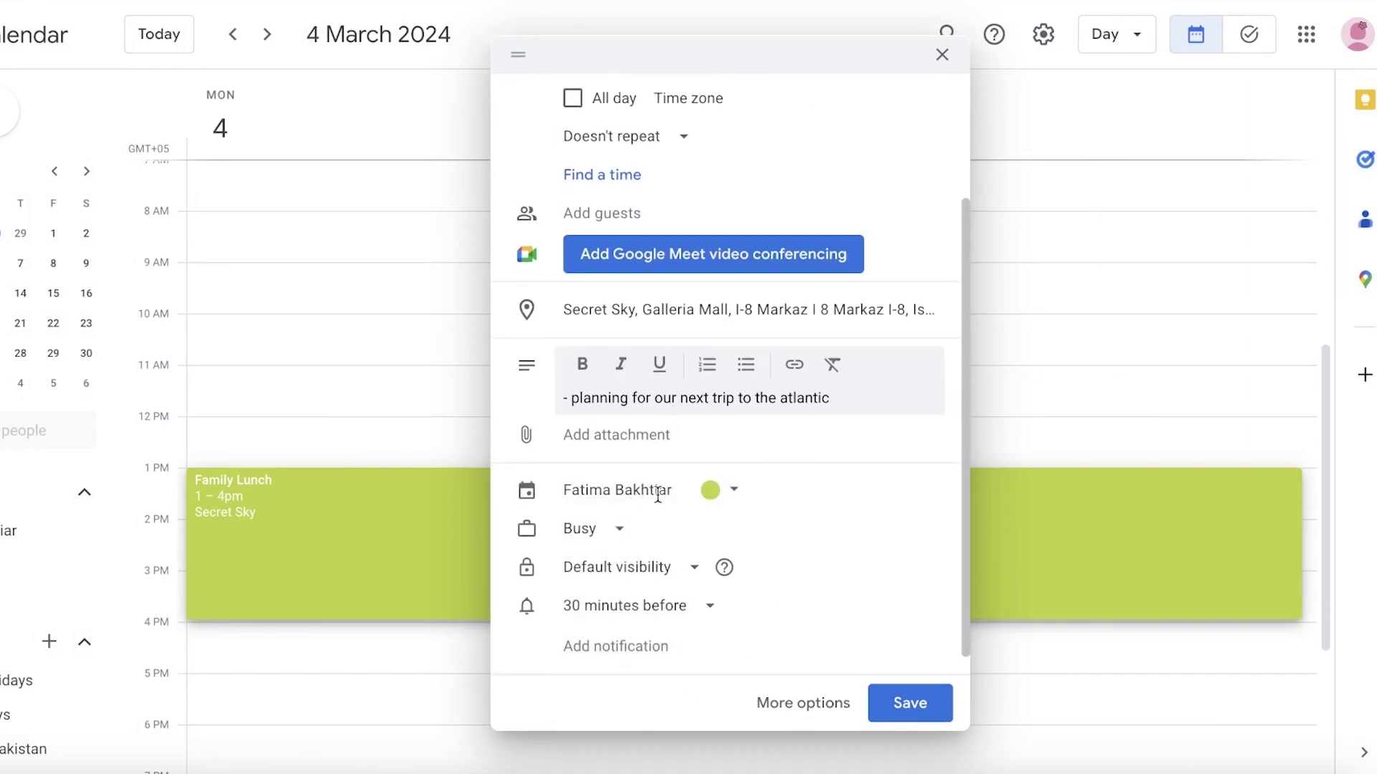
left_click(714, 490)
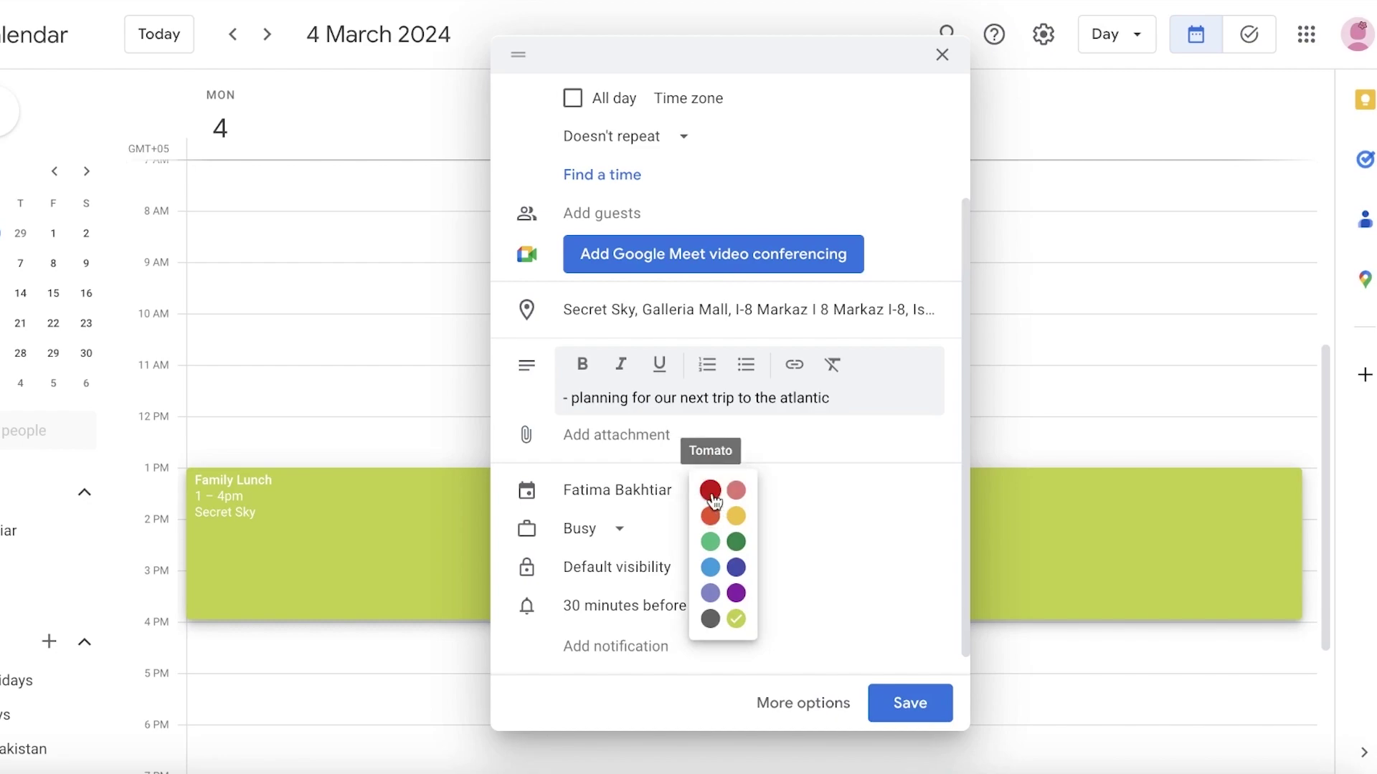
left_click(712, 495)
left_click(732, 494)
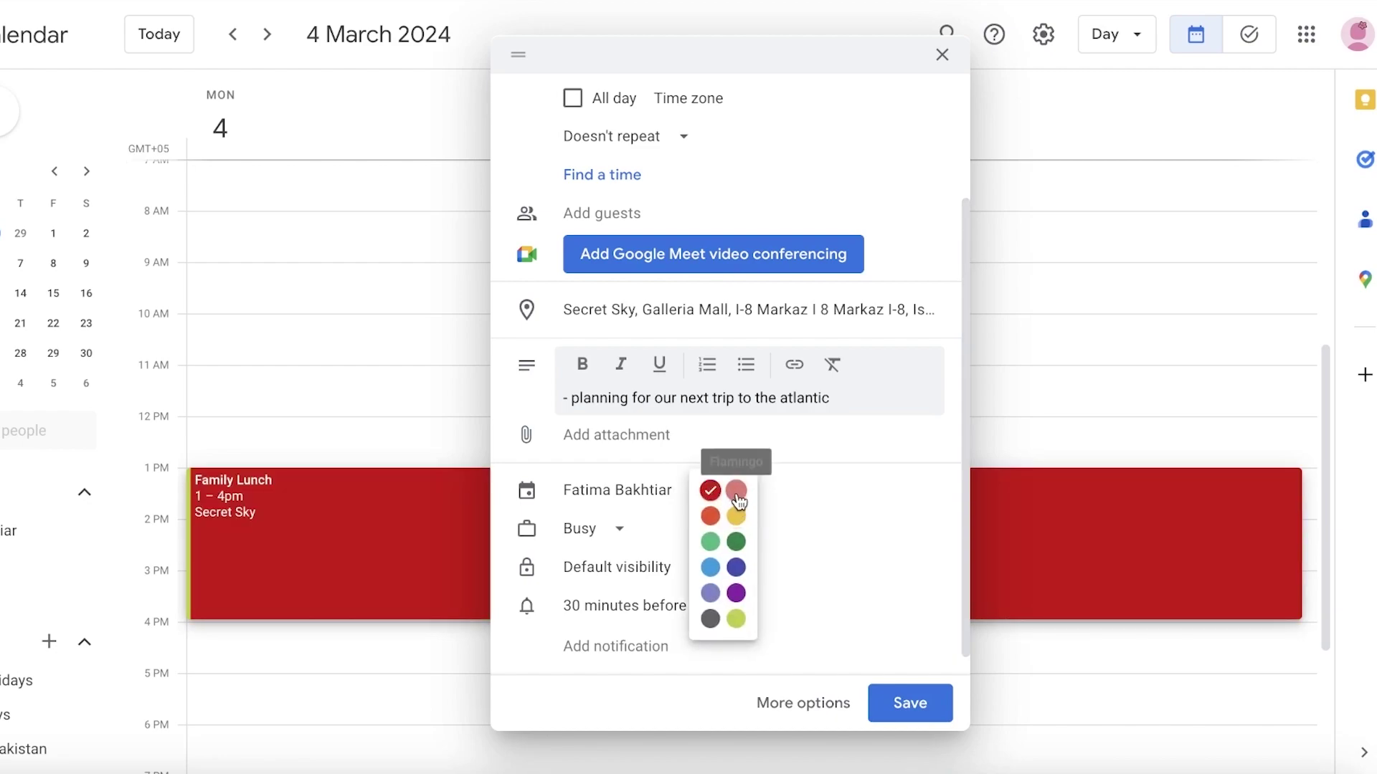
left_click(739, 495)
left_click(733, 492)
left_click(769, 512)
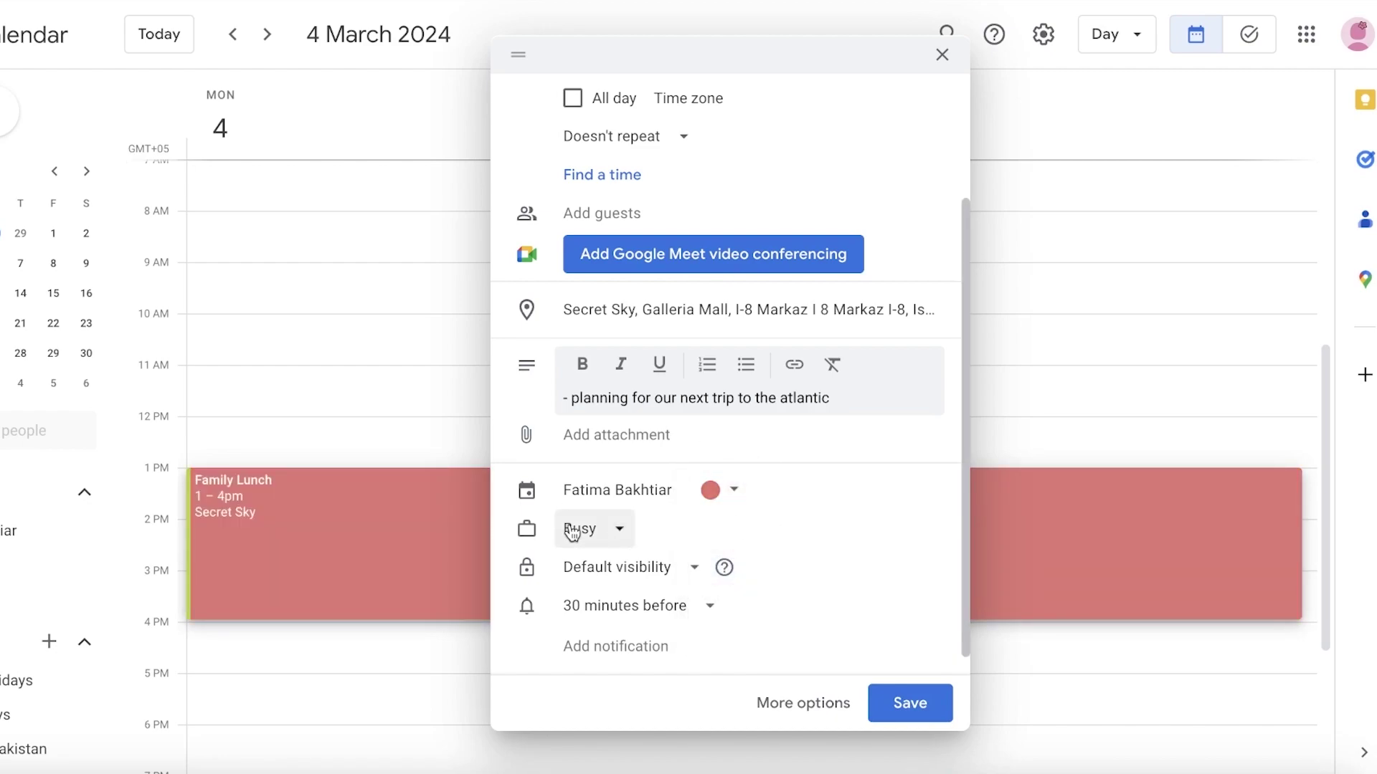
left_click(571, 533)
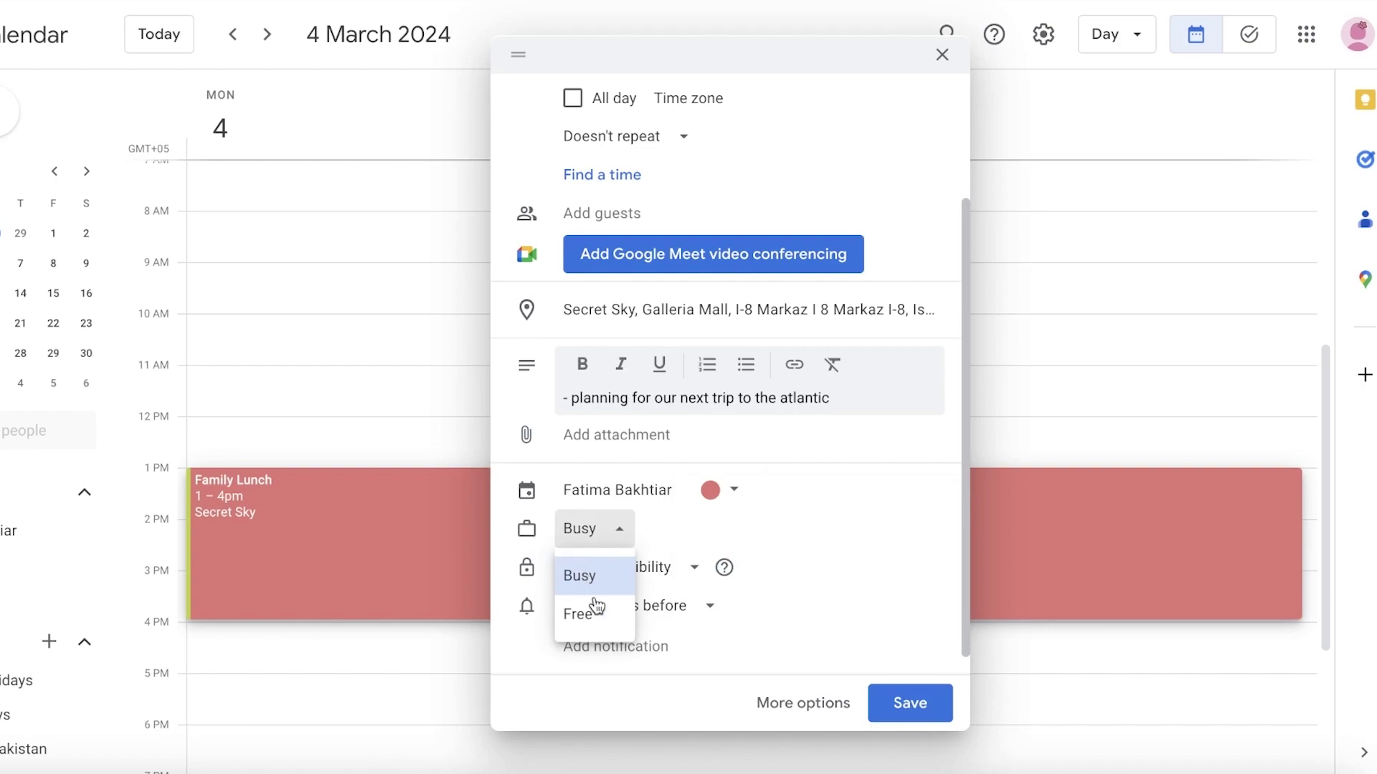
Keep Family Lunch marked Busy with default visibility
left_click(603, 570)
left_click(690, 563)
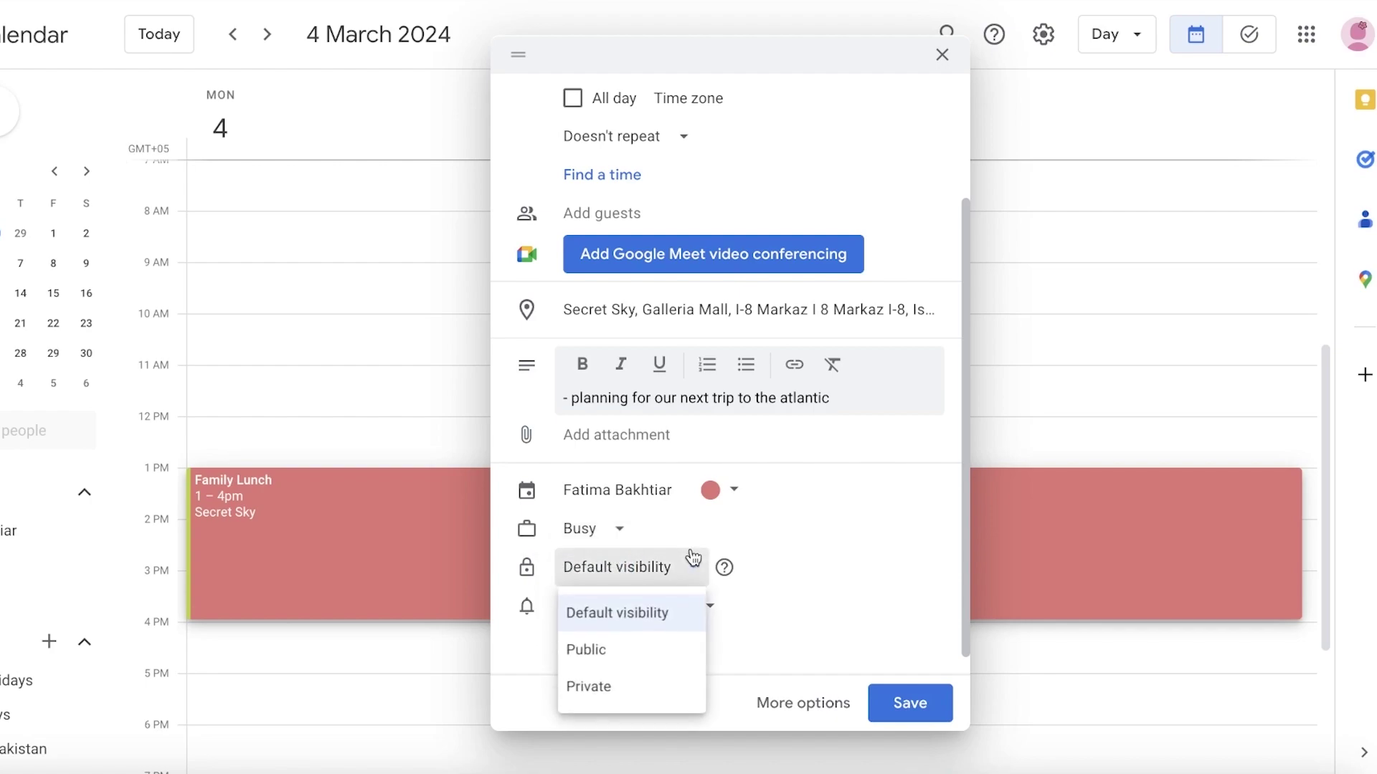
left_click(676, 611)
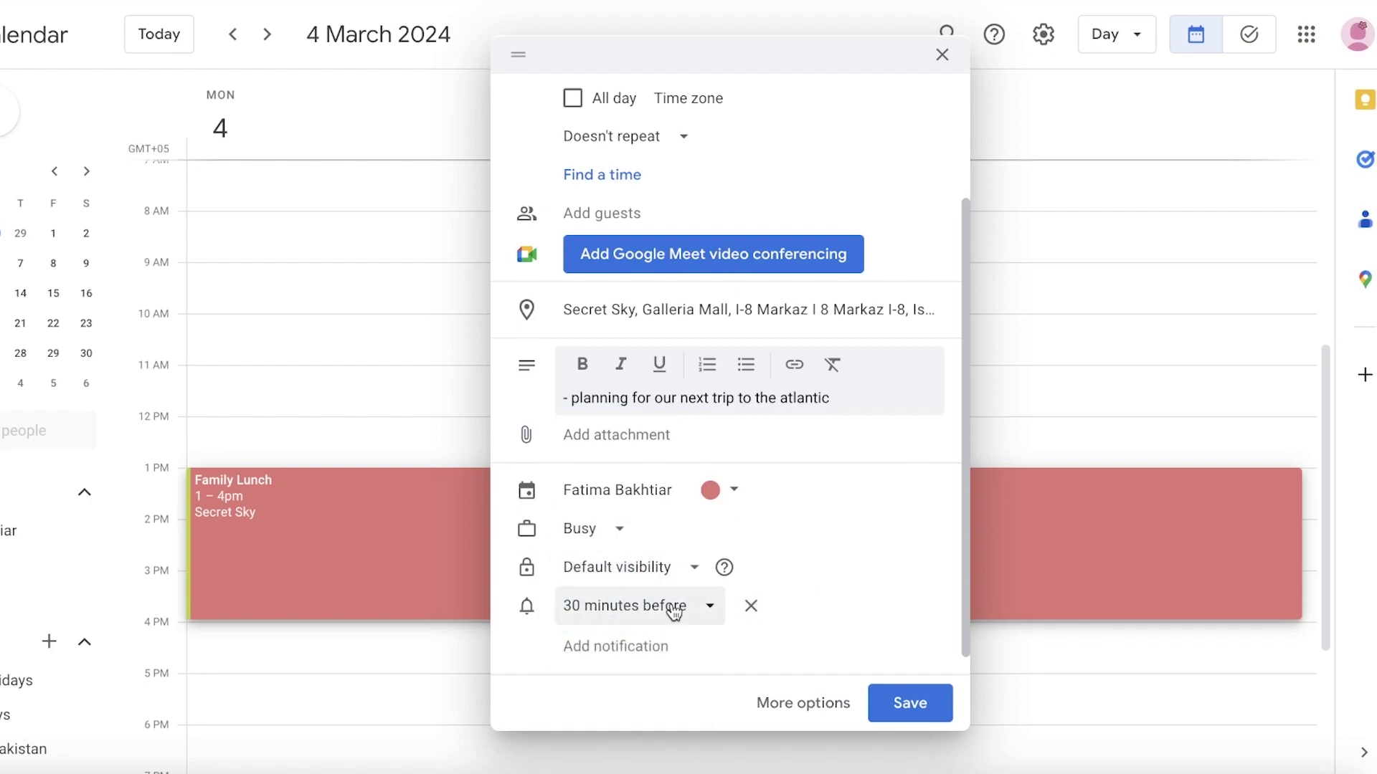
Set Family Lunch reminders to 1 hour and 15 minutes before
left_click(676, 611)
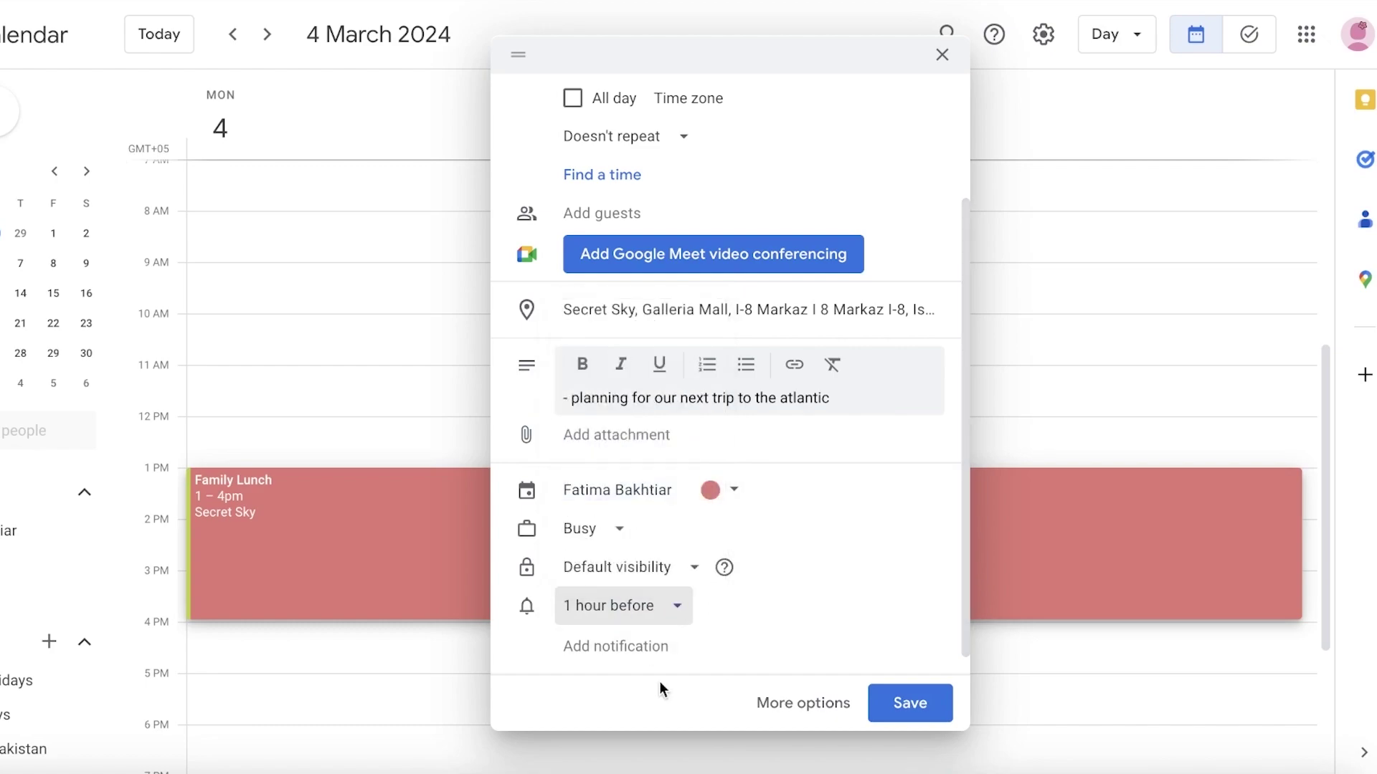
left_click(651, 648)
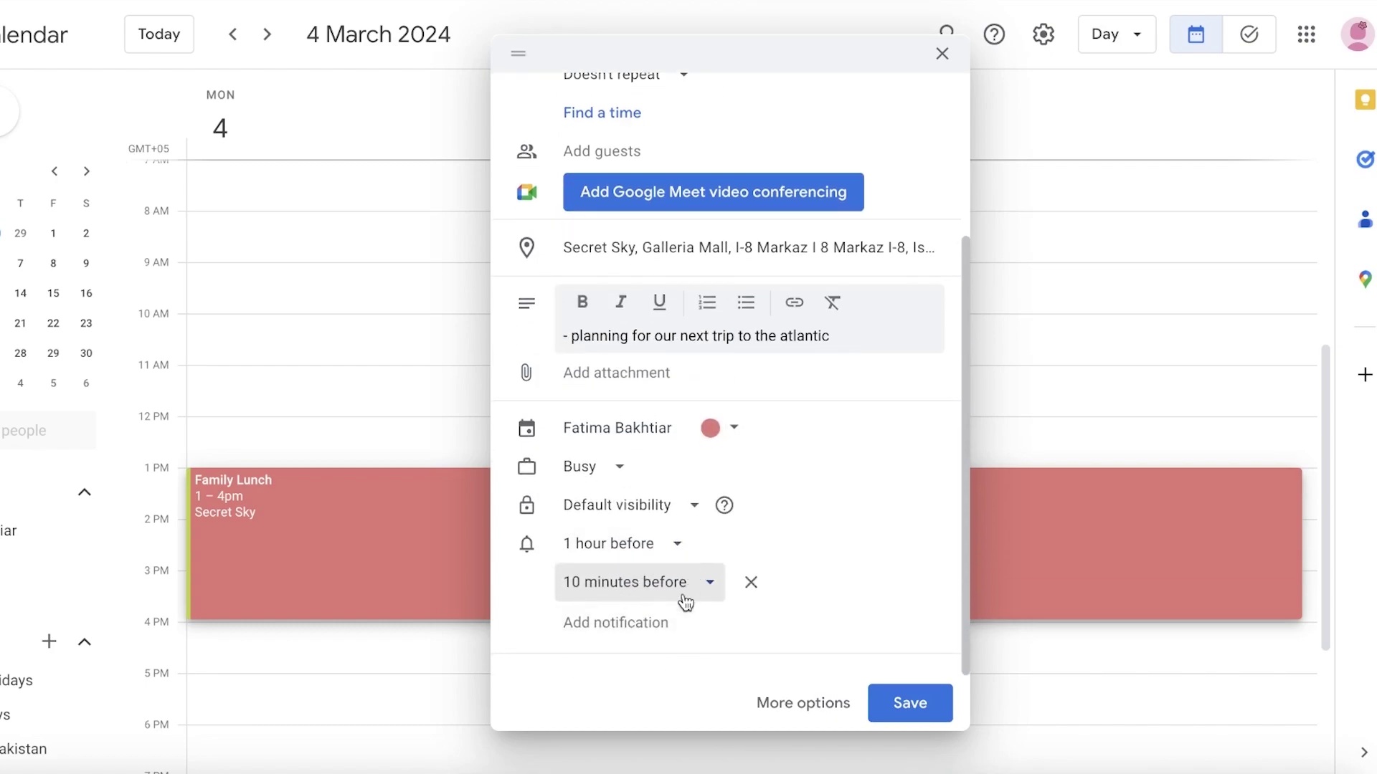
left_click(701, 586)
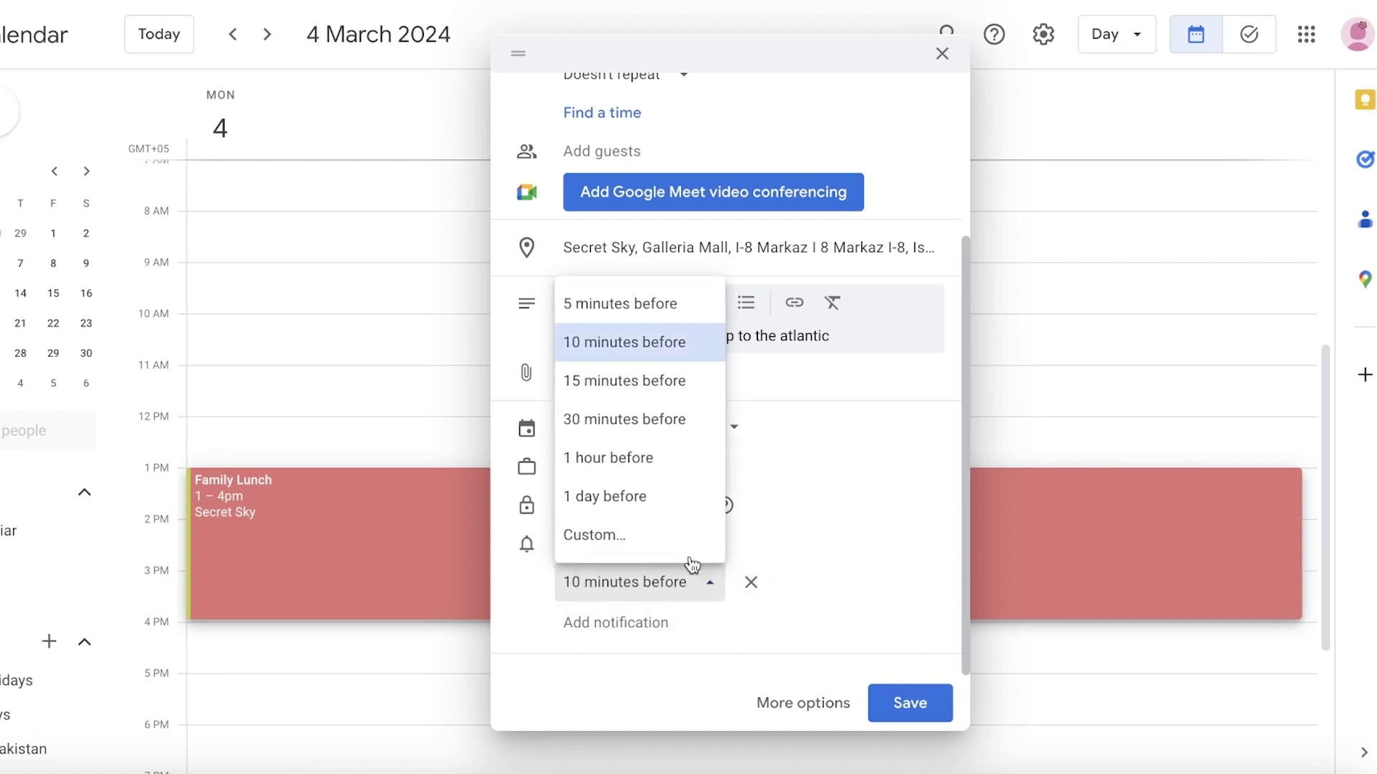
left_click(631, 378)
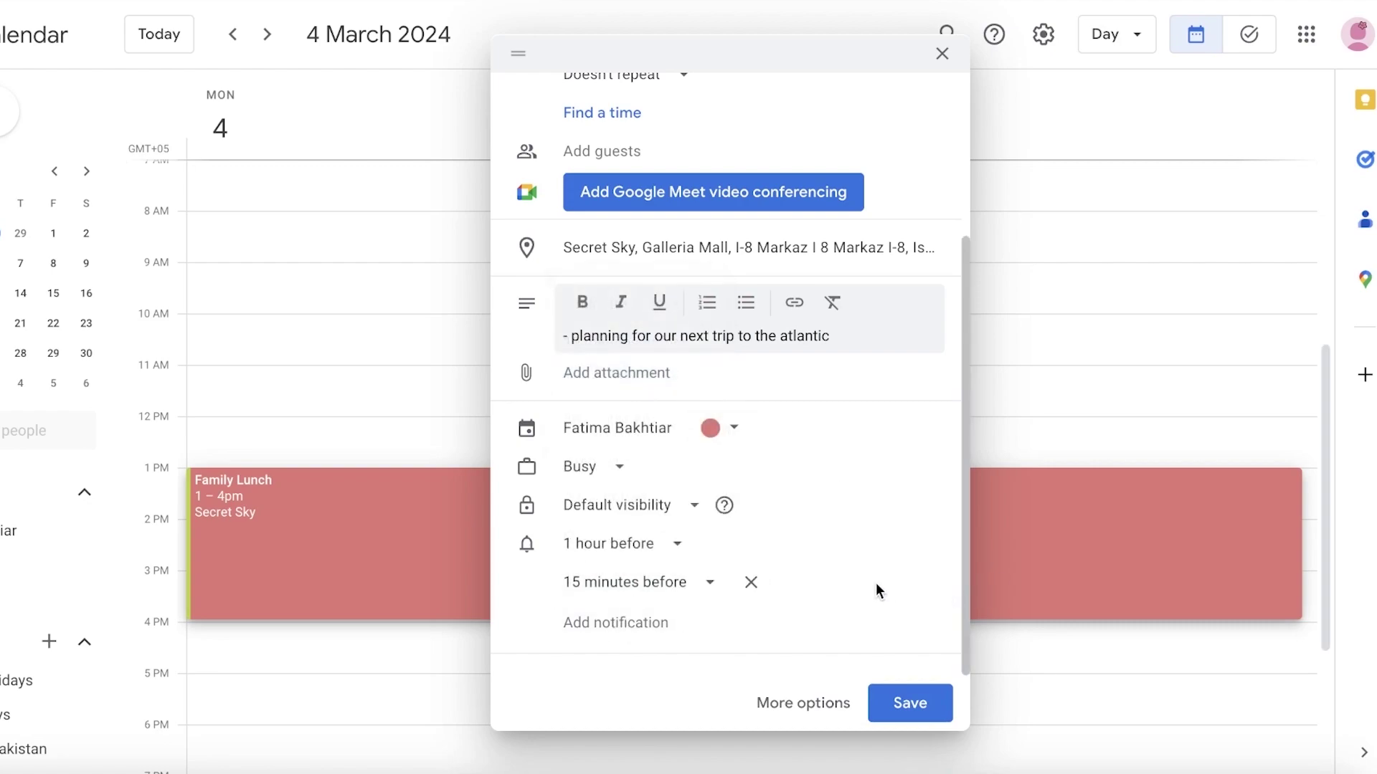
scroll(763, 496, "up", 3)
scroll(763, 496, "down", 3)
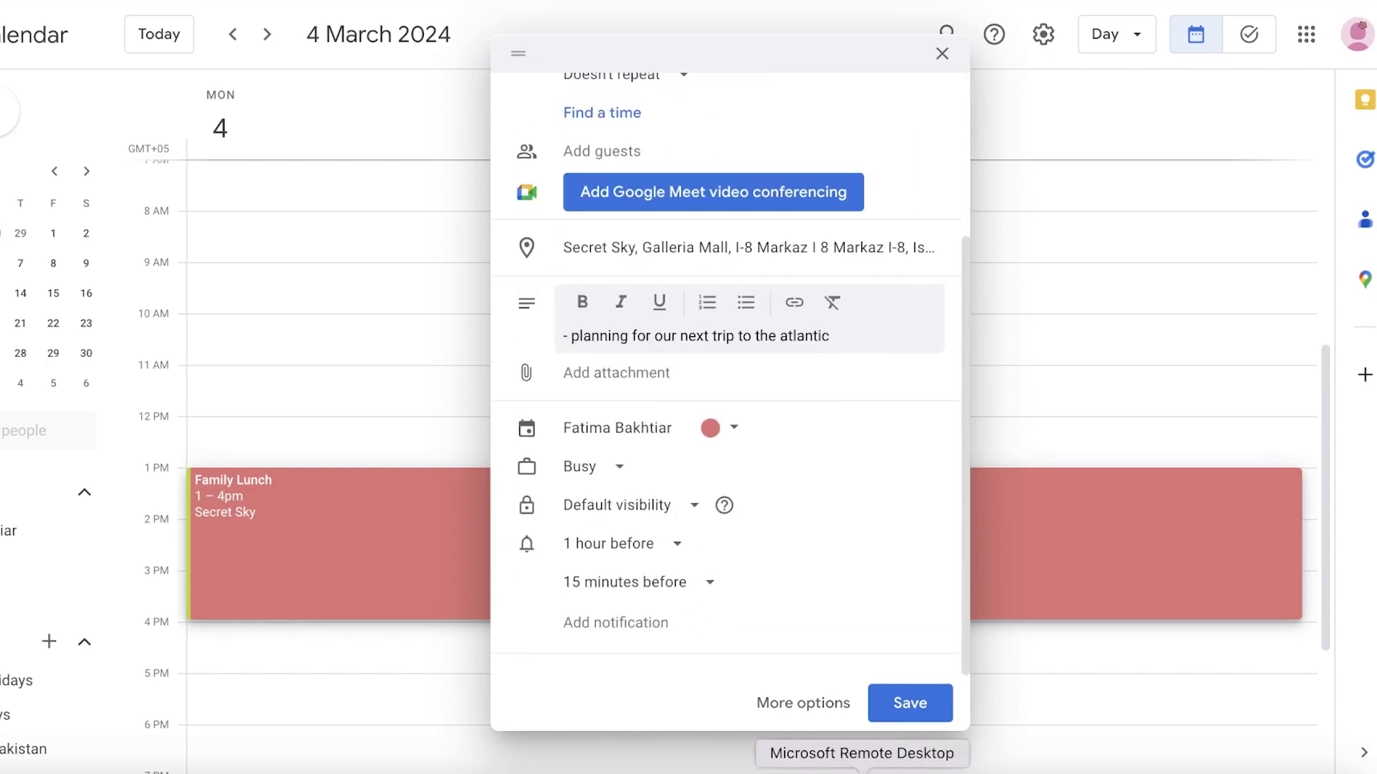
left_click(865, 705)
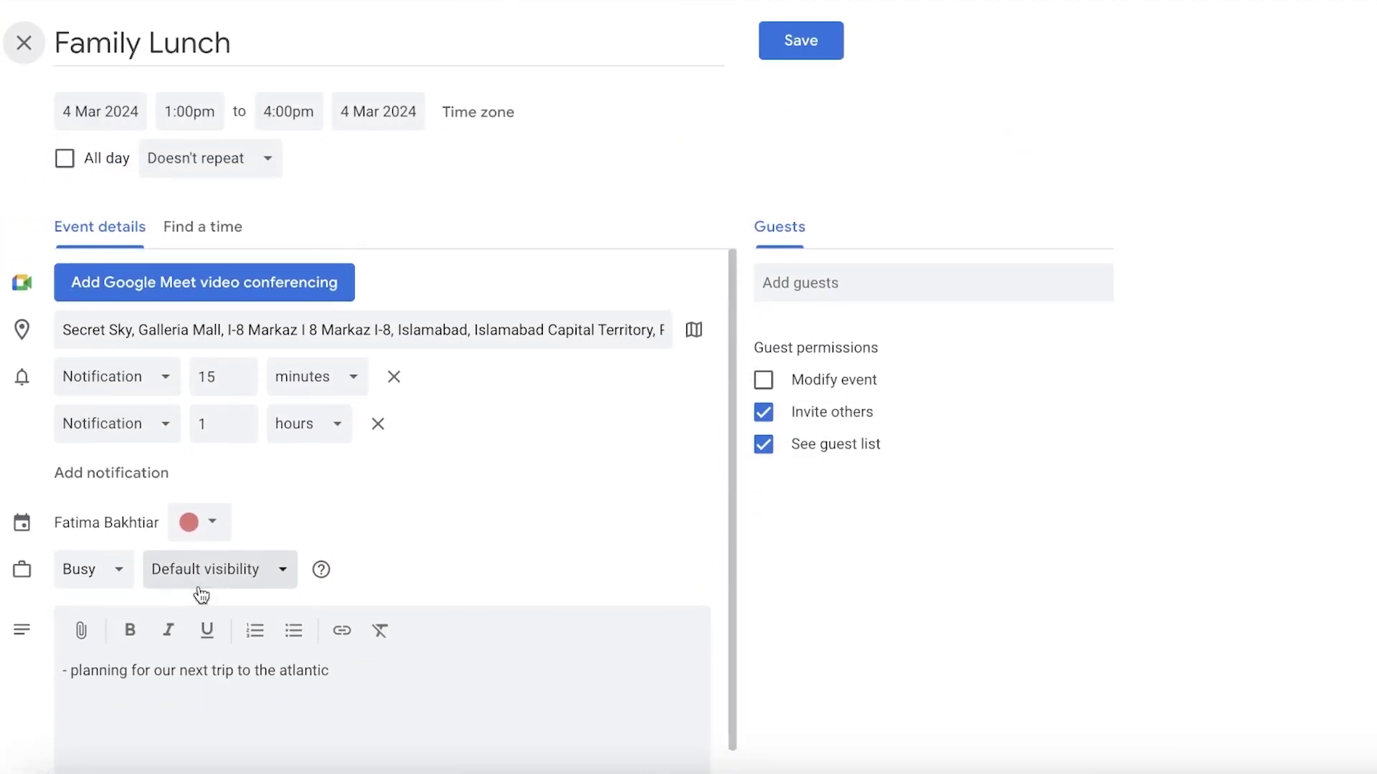
Save the pink Family Lunch event, 1–4pm on 4 March at Secret Sky
left_click(815, 40)
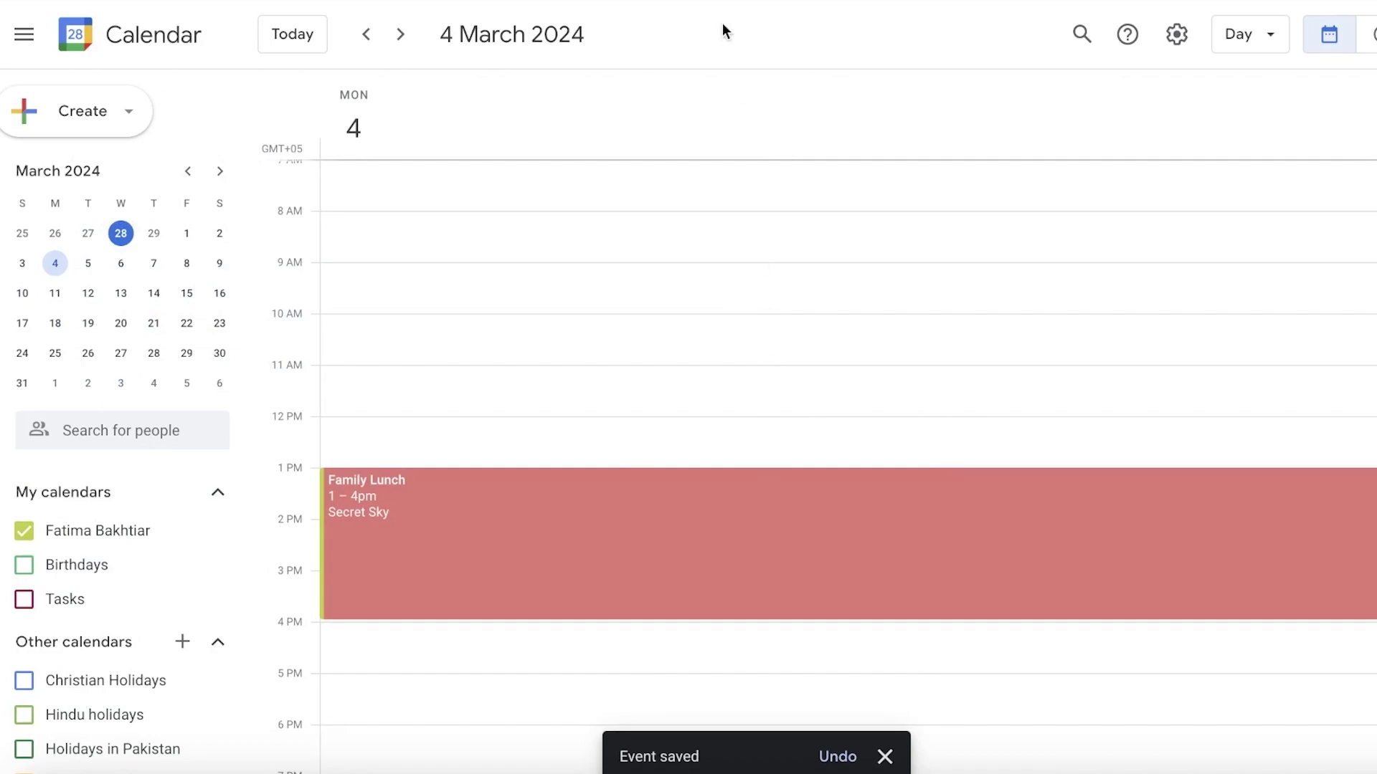
Show the week of 25 February – 2 March 2024 and discard the untitled 6pm task draft
left_click(323, 36)
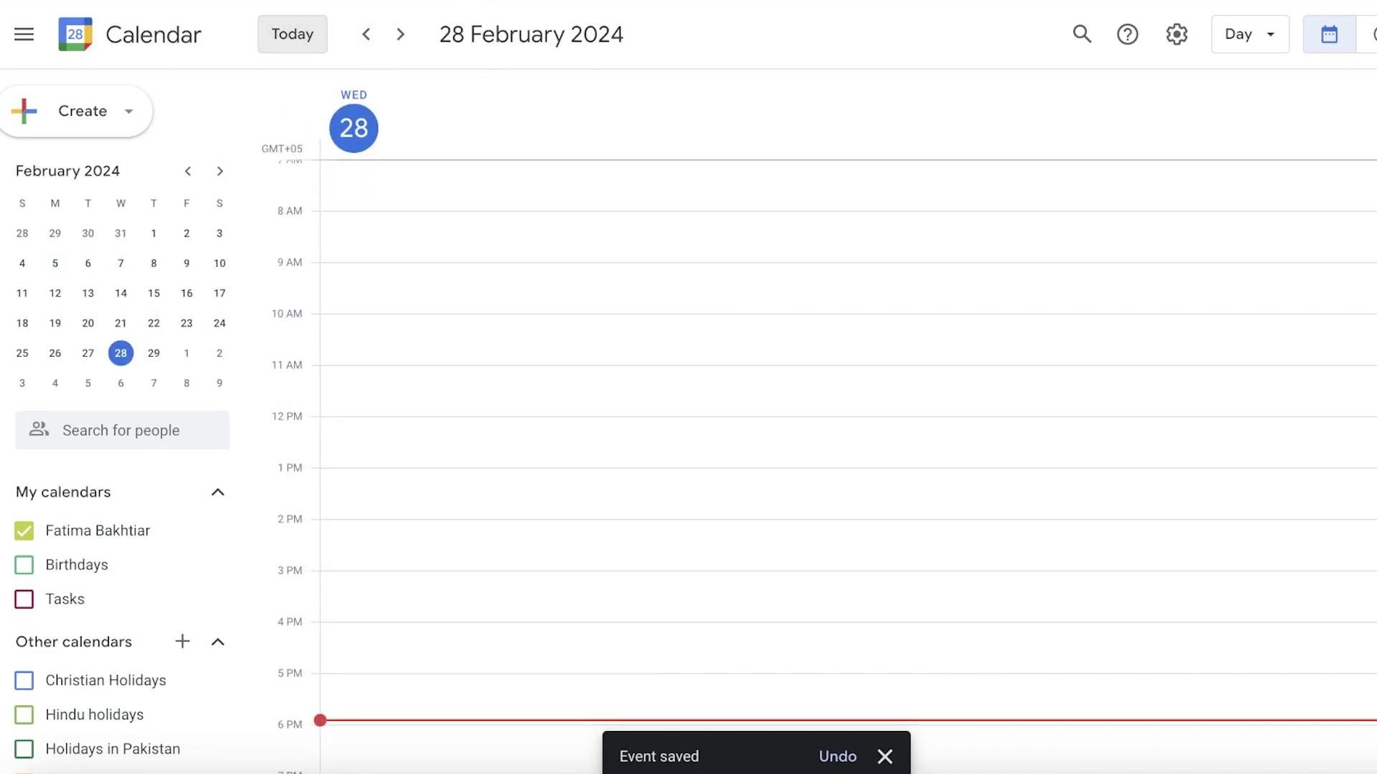
left_click(1247, 36)
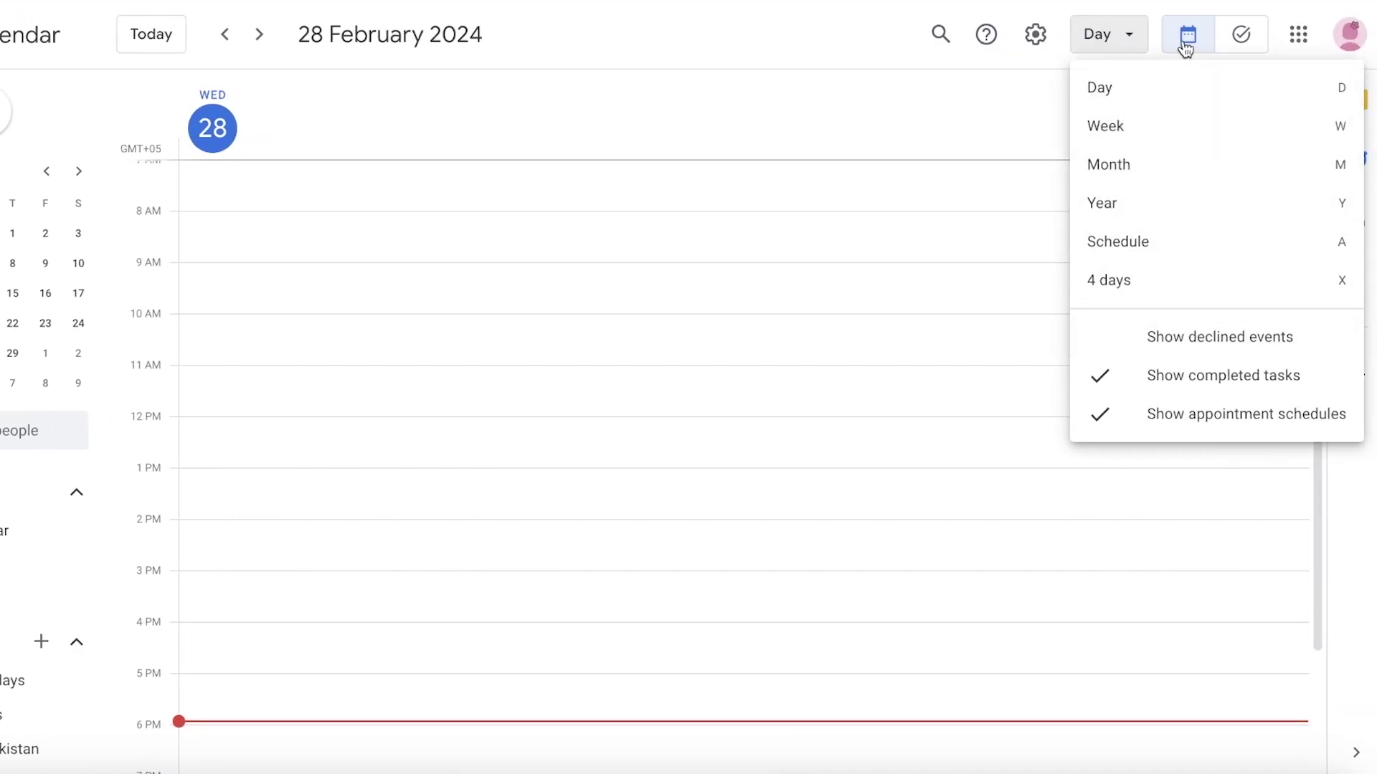
left_click(1142, 128)
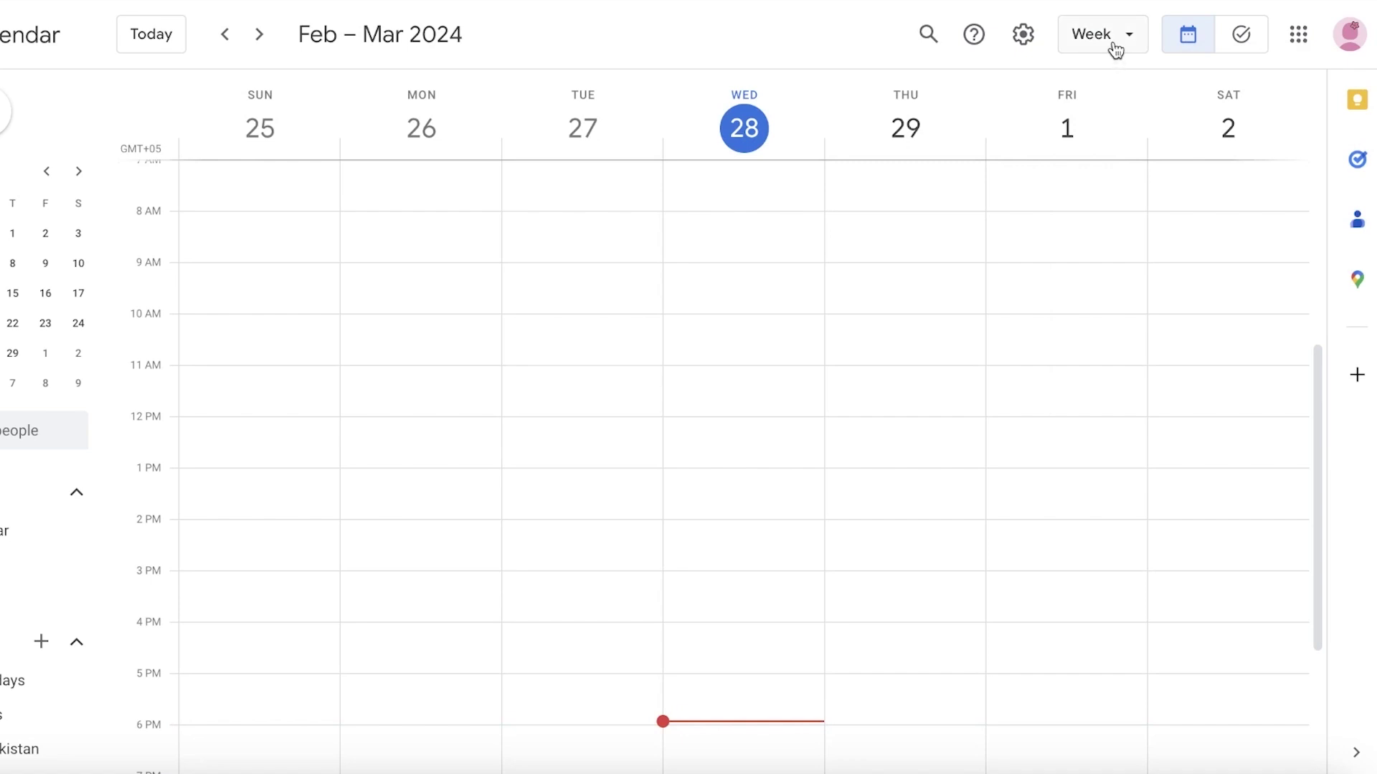
left_click(127, 129)
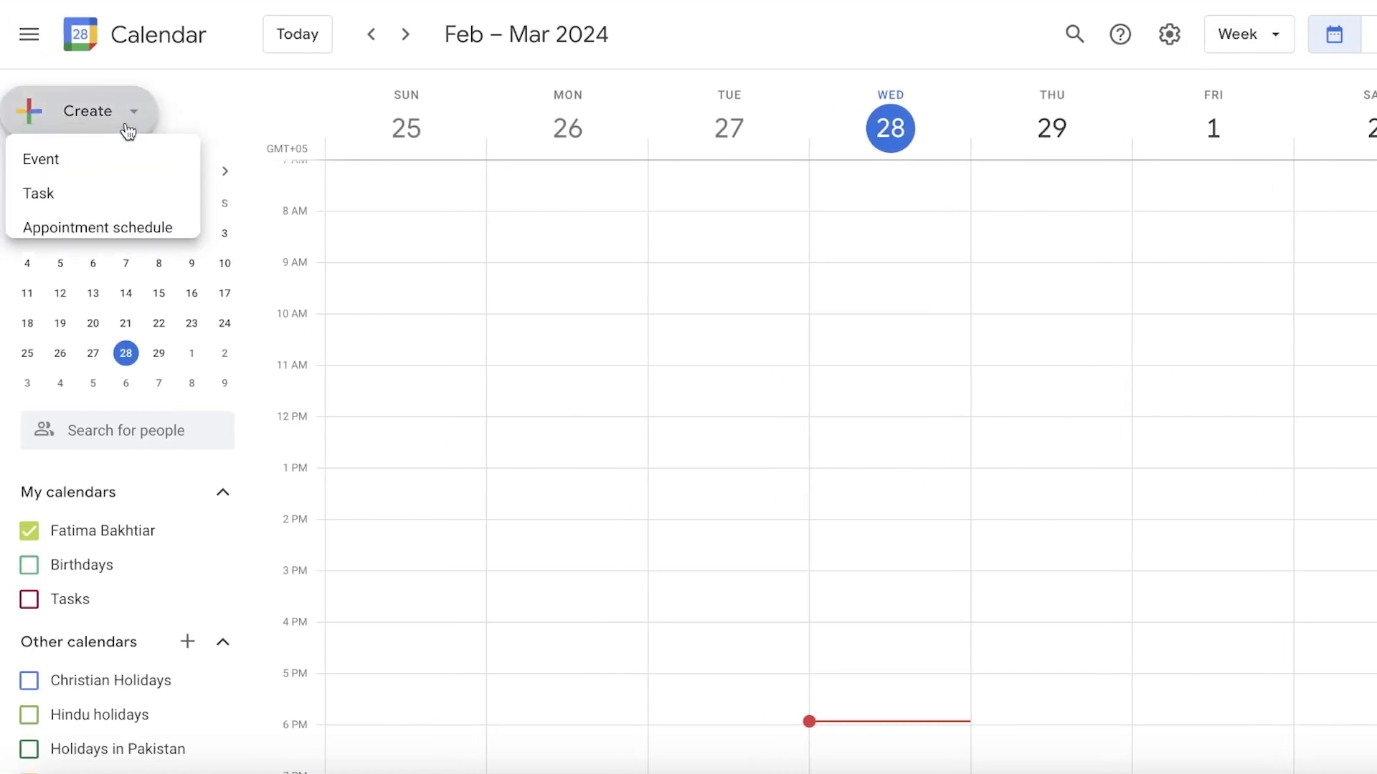
left_click(73, 207)
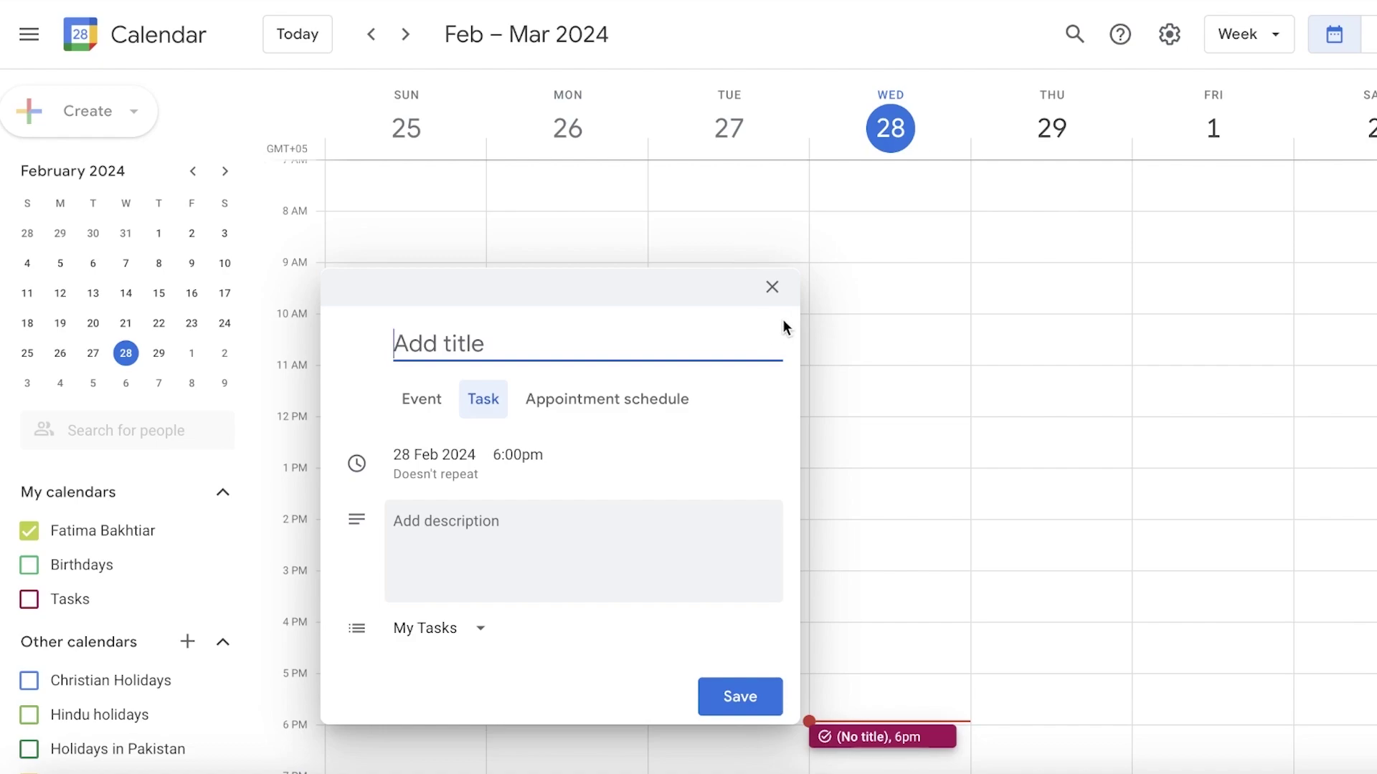
left_click(772, 287)
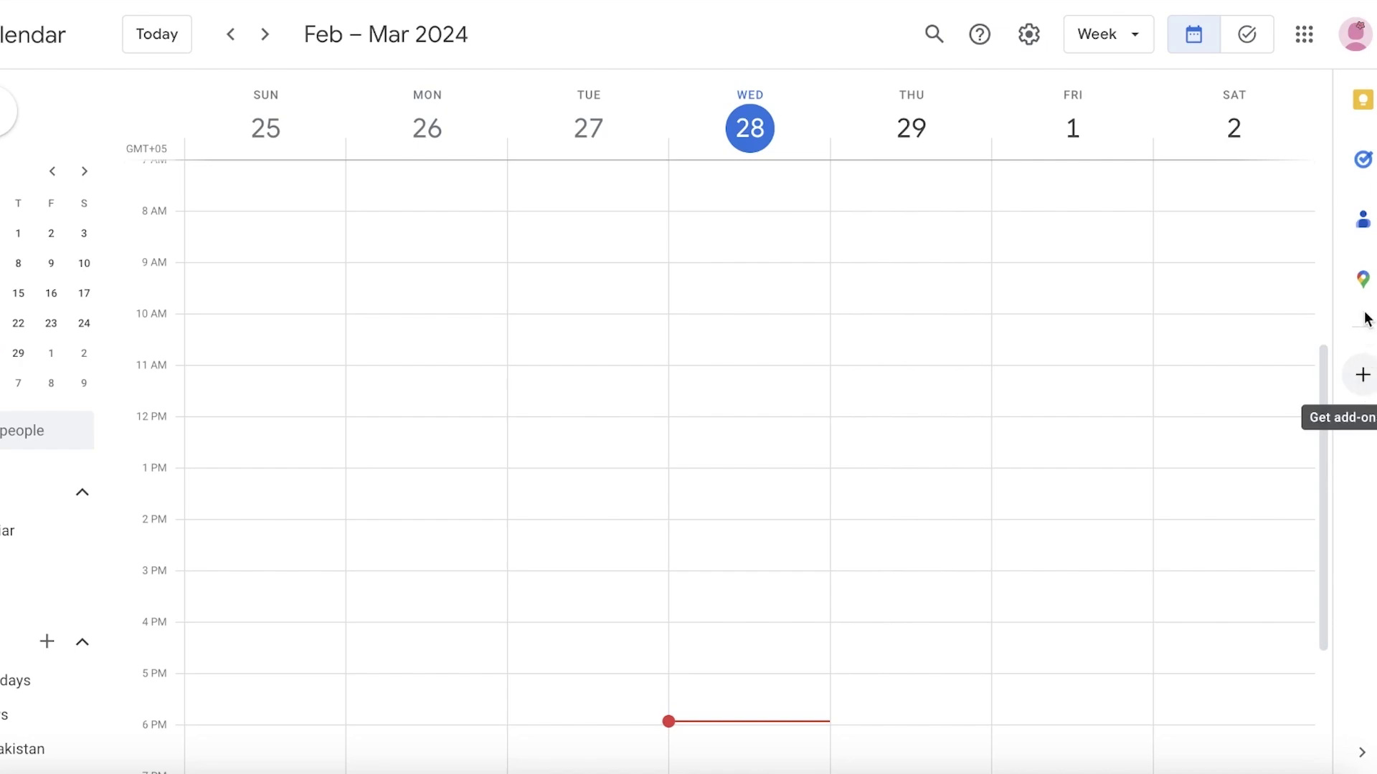
In the Tasks panel, create a task list named 'Pending things I eventually have to do'
left_click(1362, 160)
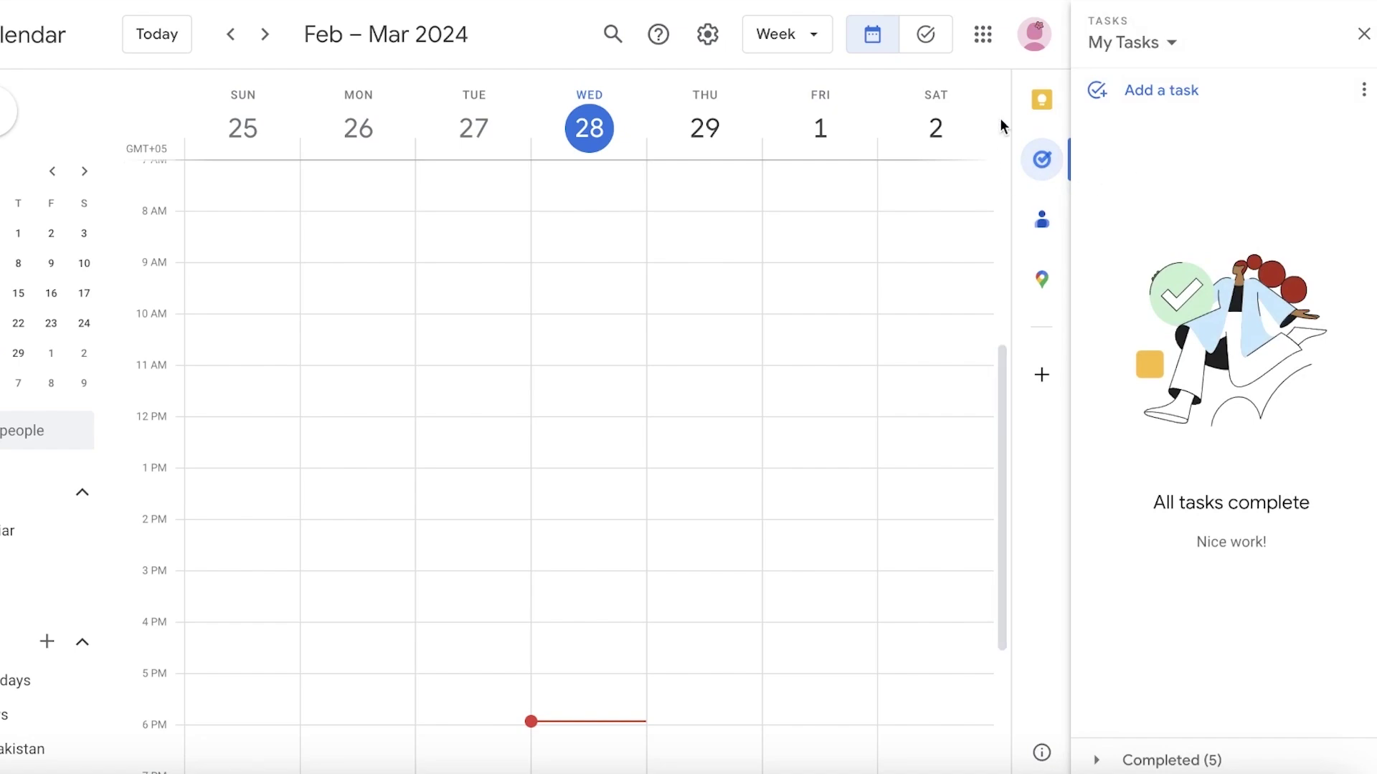
left_click(1112, 51)
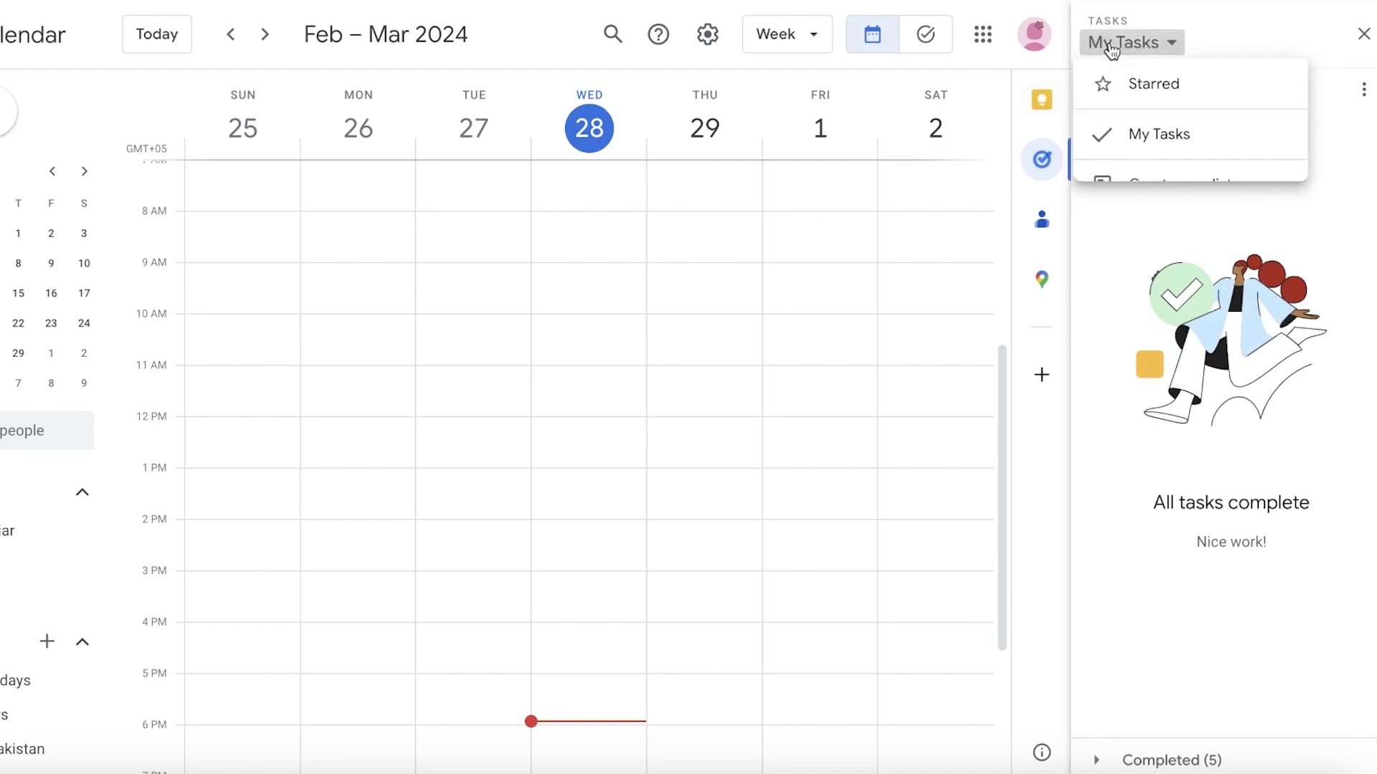
left_click(1137, 138)
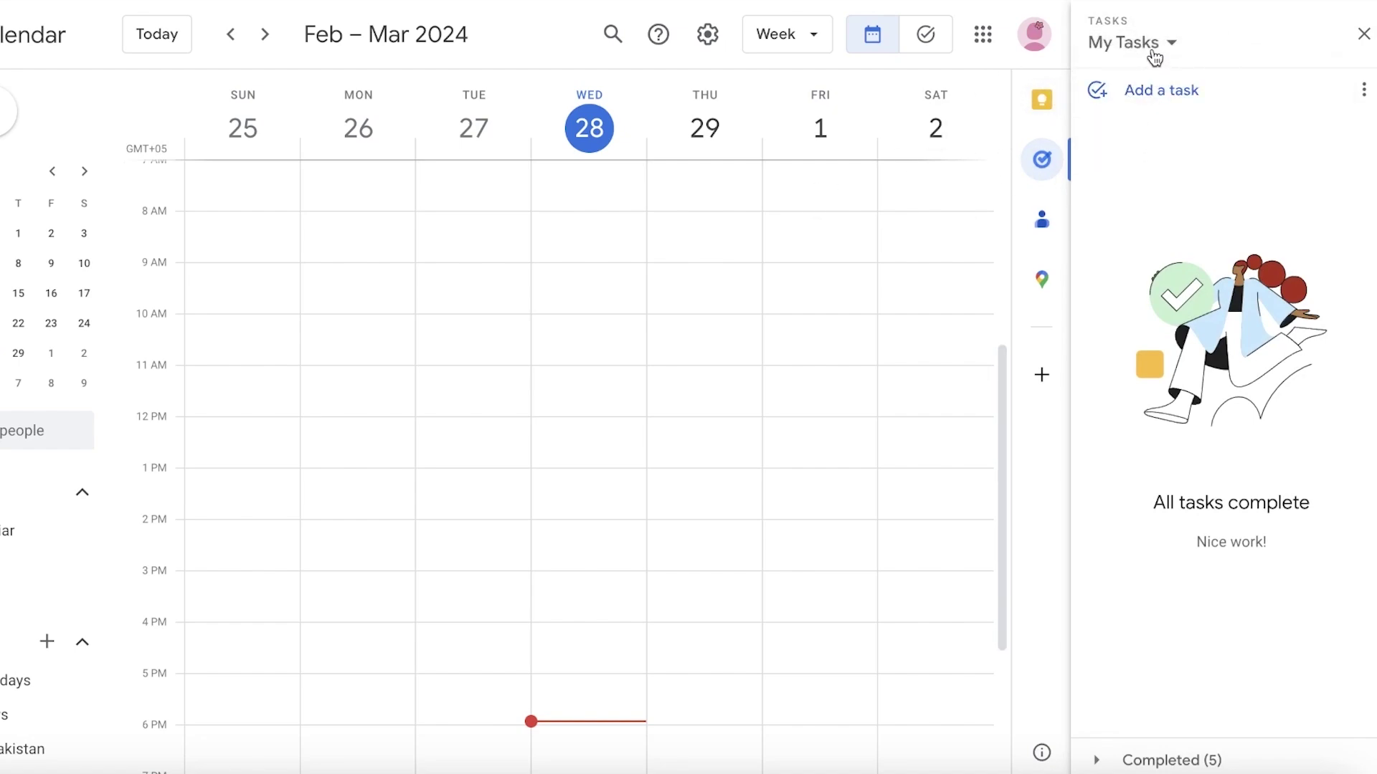
left_click(1159, 53)
left_click(1156, 147)
left_click(1173, 49)
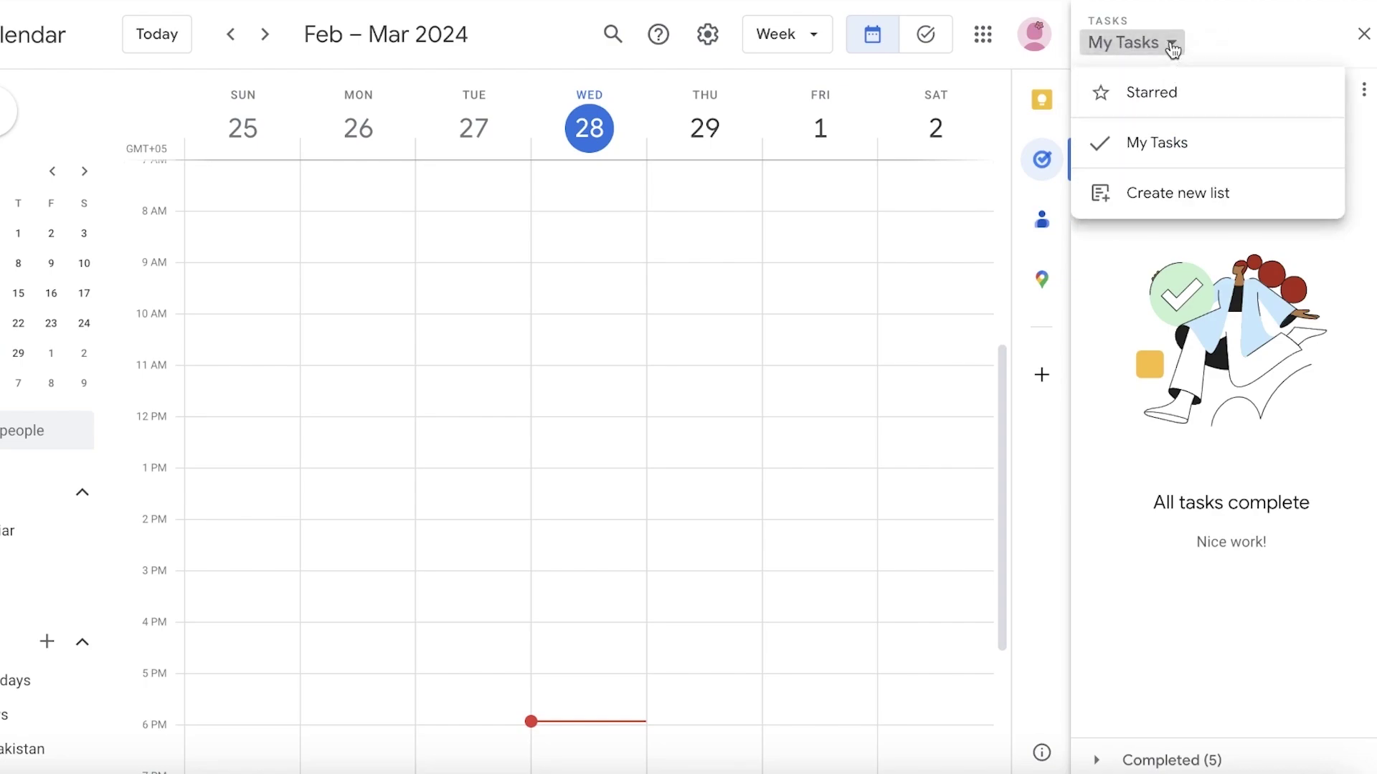
left_click(1202, 195)
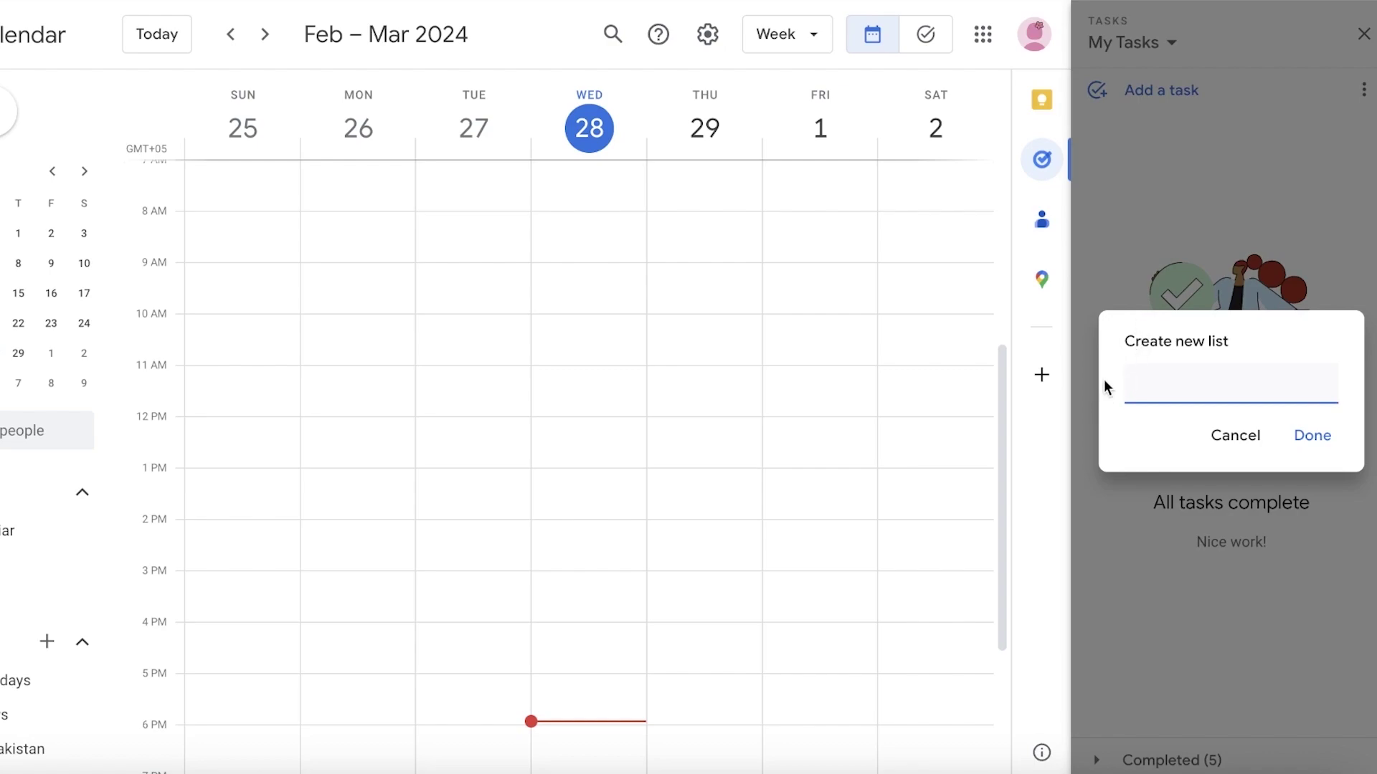
left_click(1235, 436)
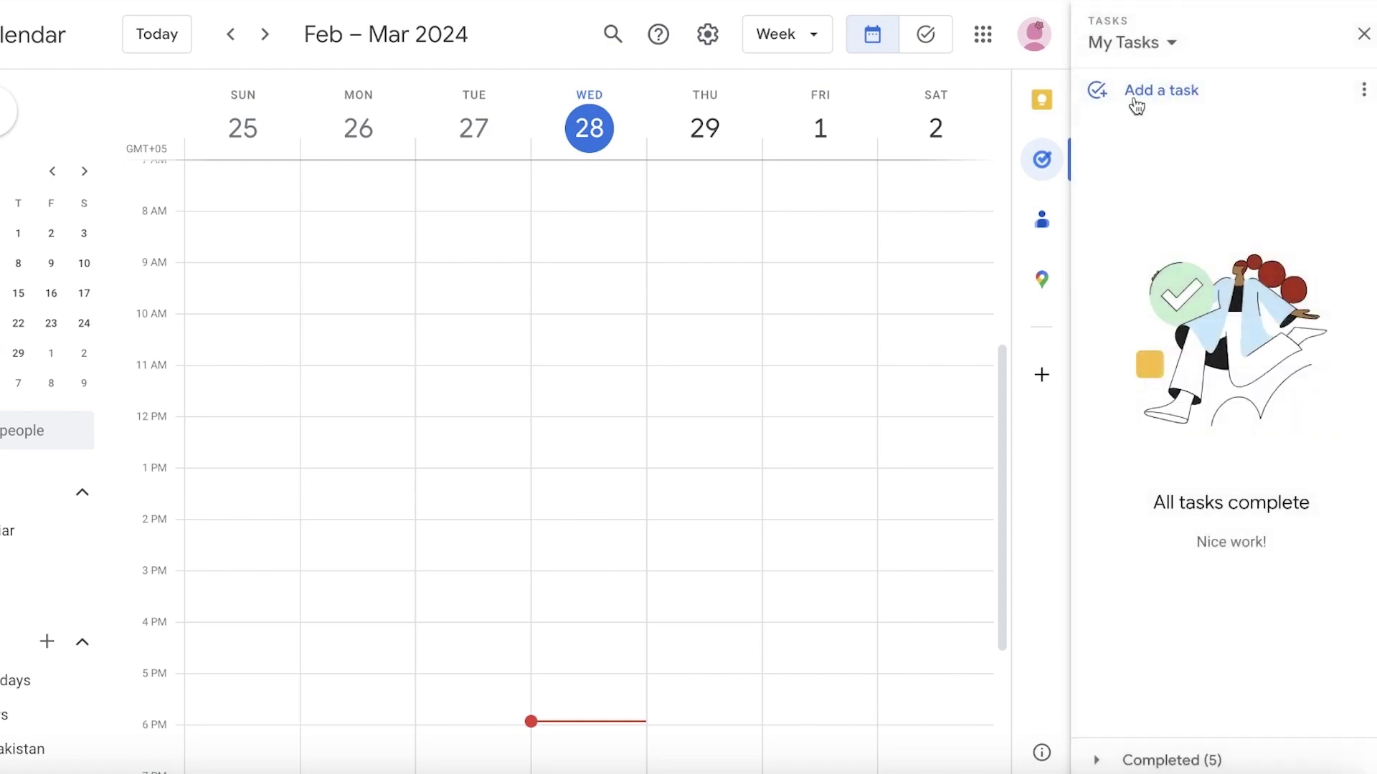
left_click(1162, 50)
left_click(1180, 191)
type("Pending things I")
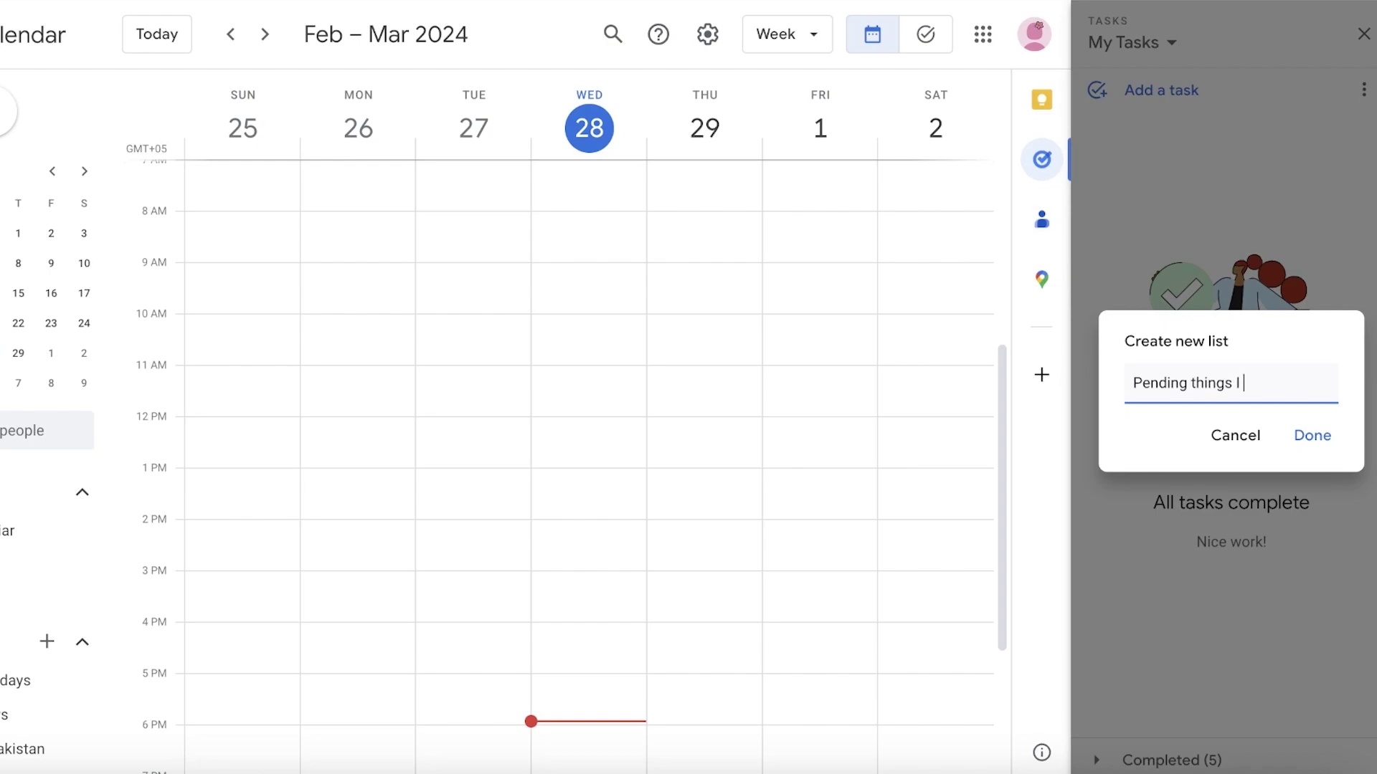
type(" eventually have to do")
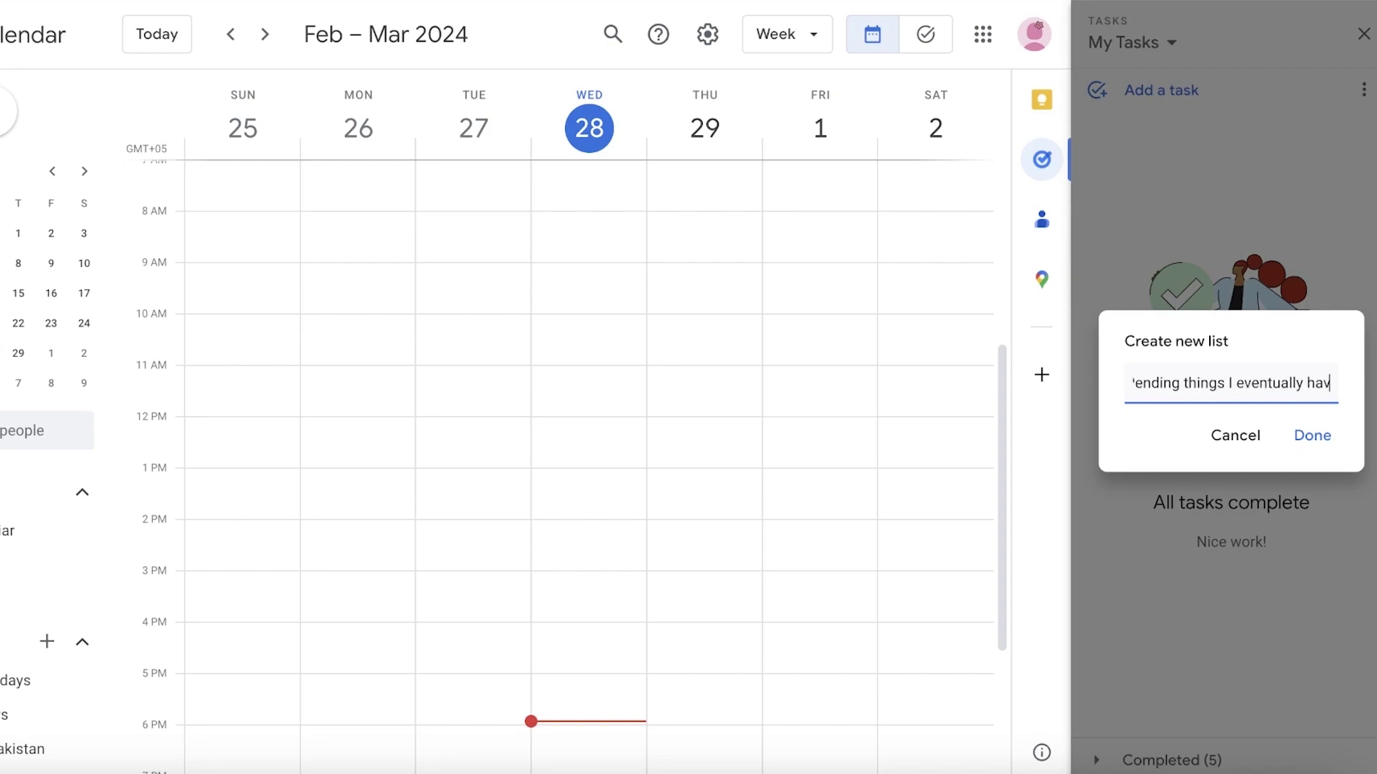
key("Return")
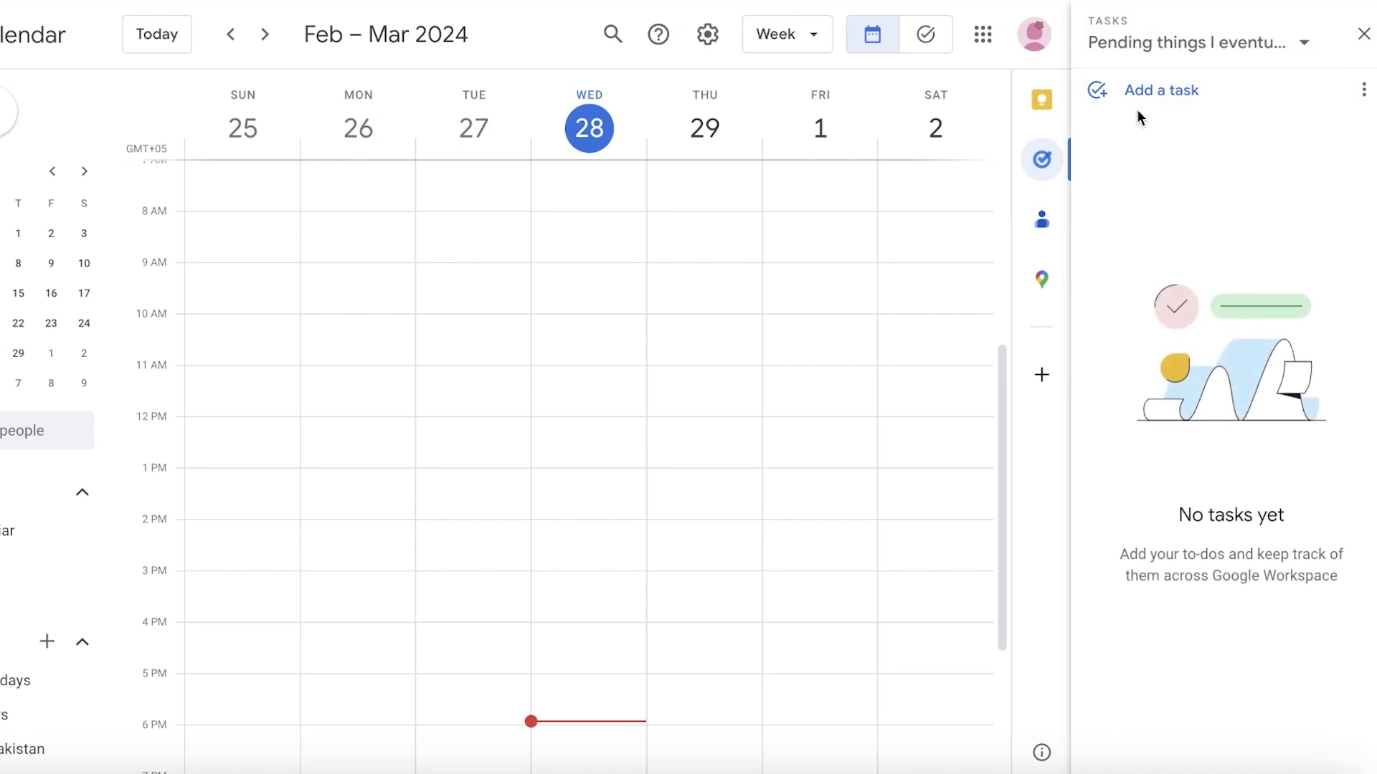
Switch back to My Tasks and add the task 'Daily stretch and exercise'
left_click(1162, 47)
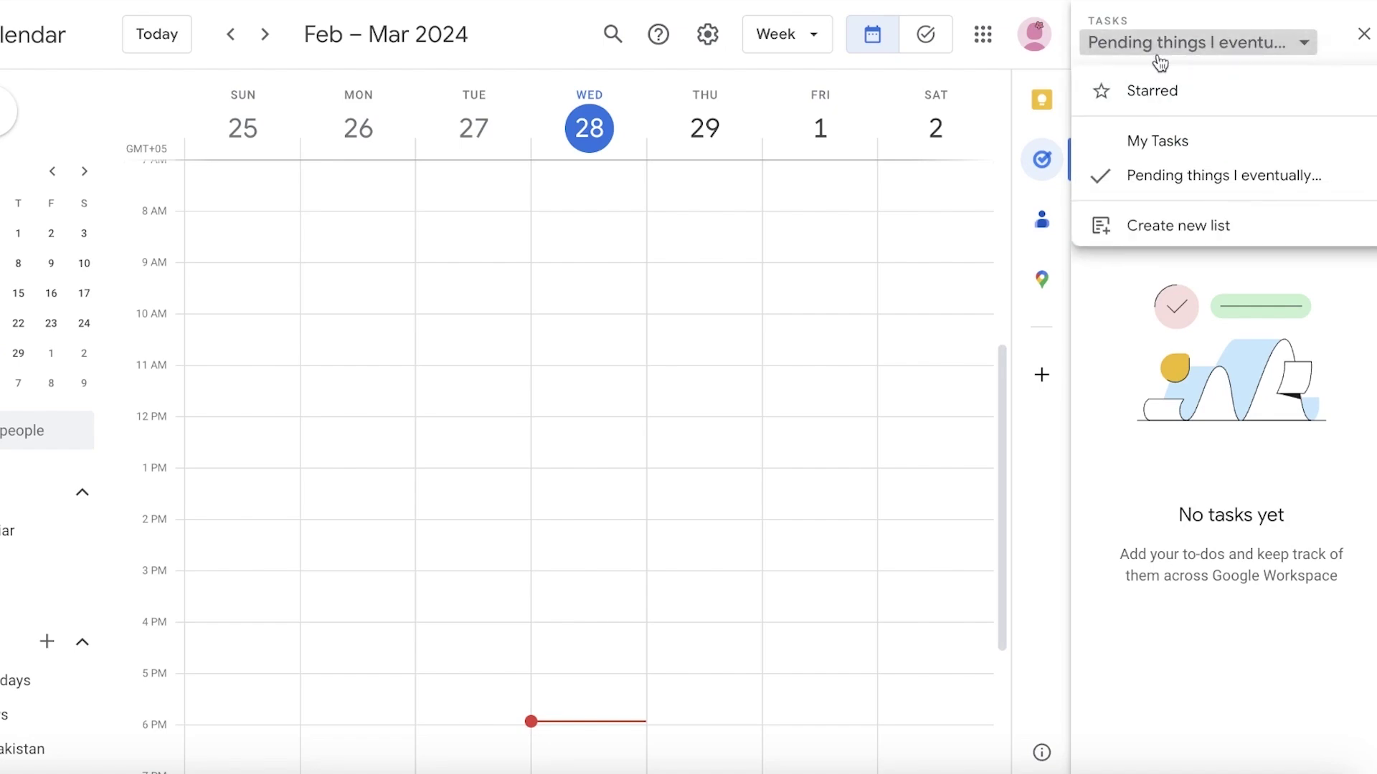
left_click(1136, 146)
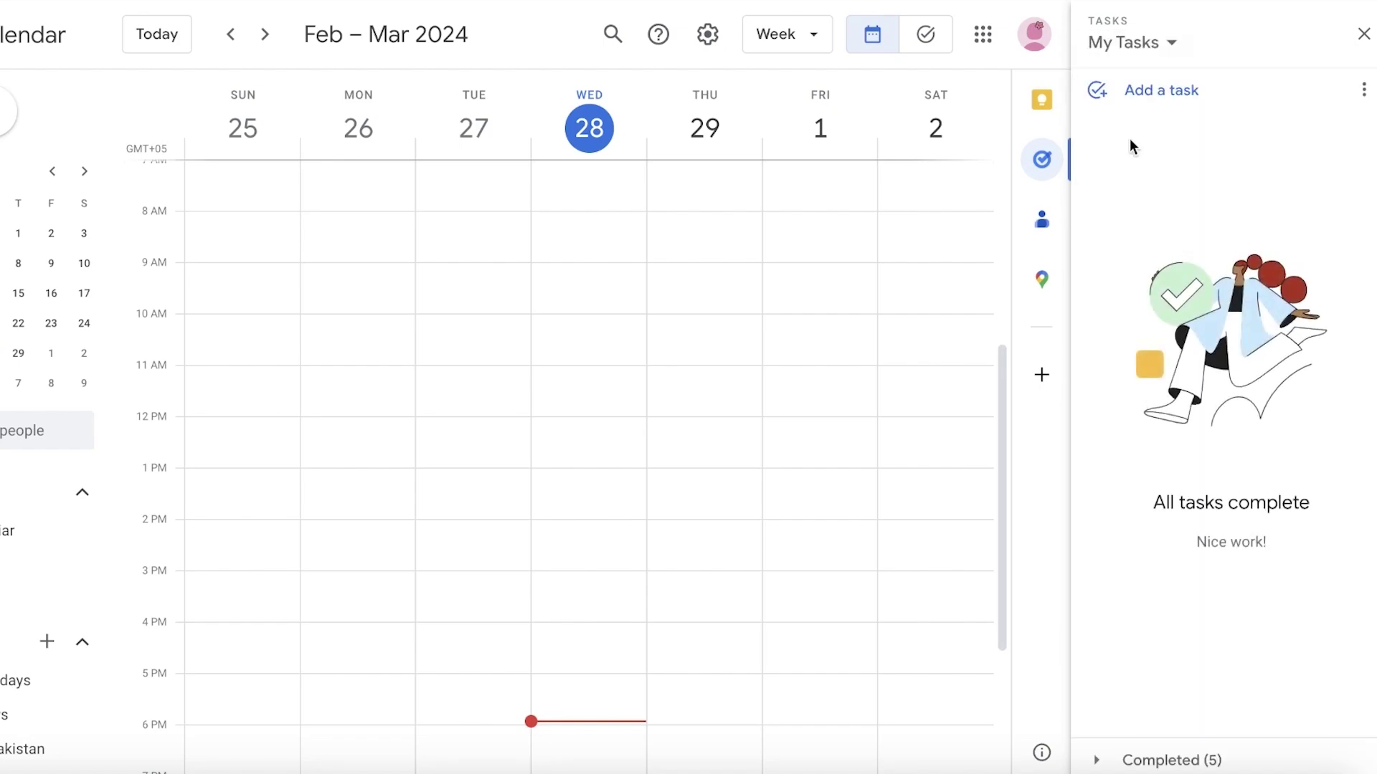
left_click(1133, 45)
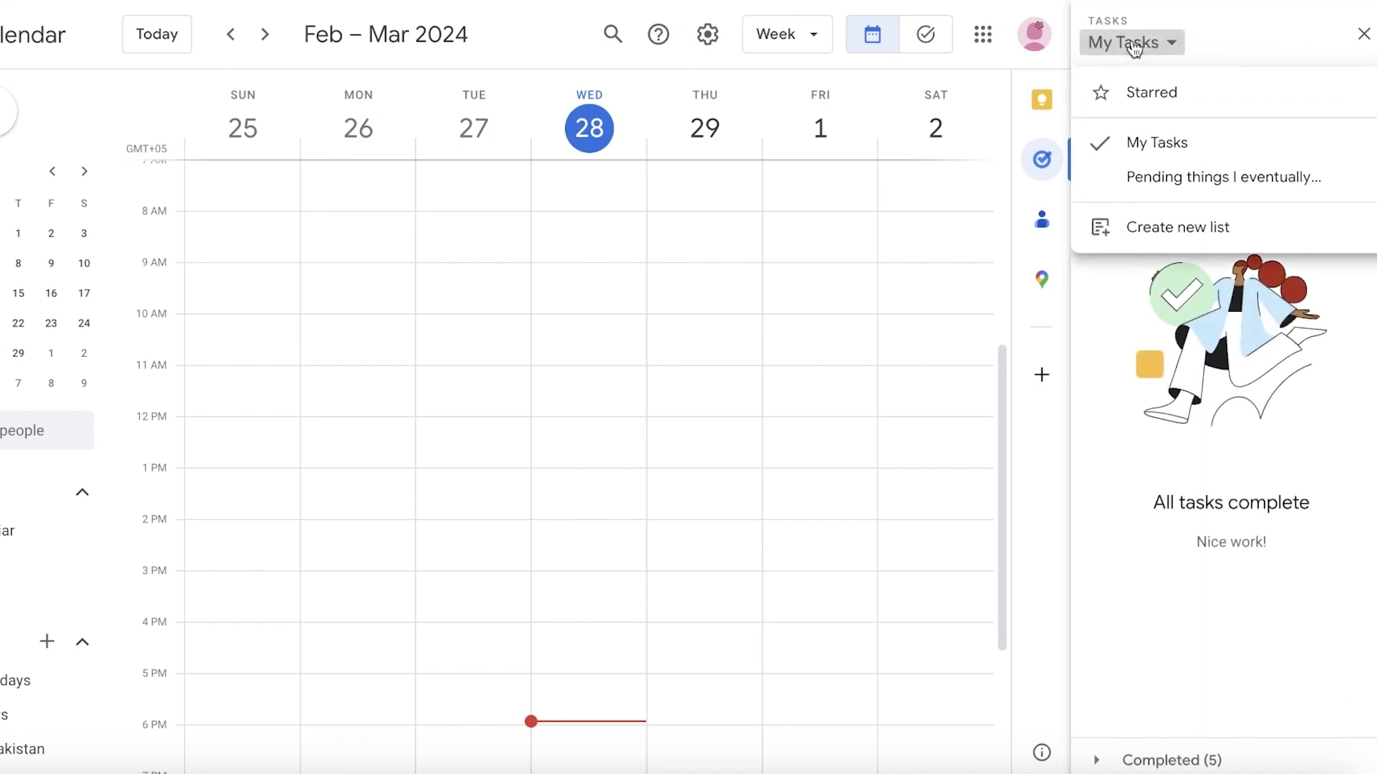
left_click(1248, 117)
left_click(1177, 89)
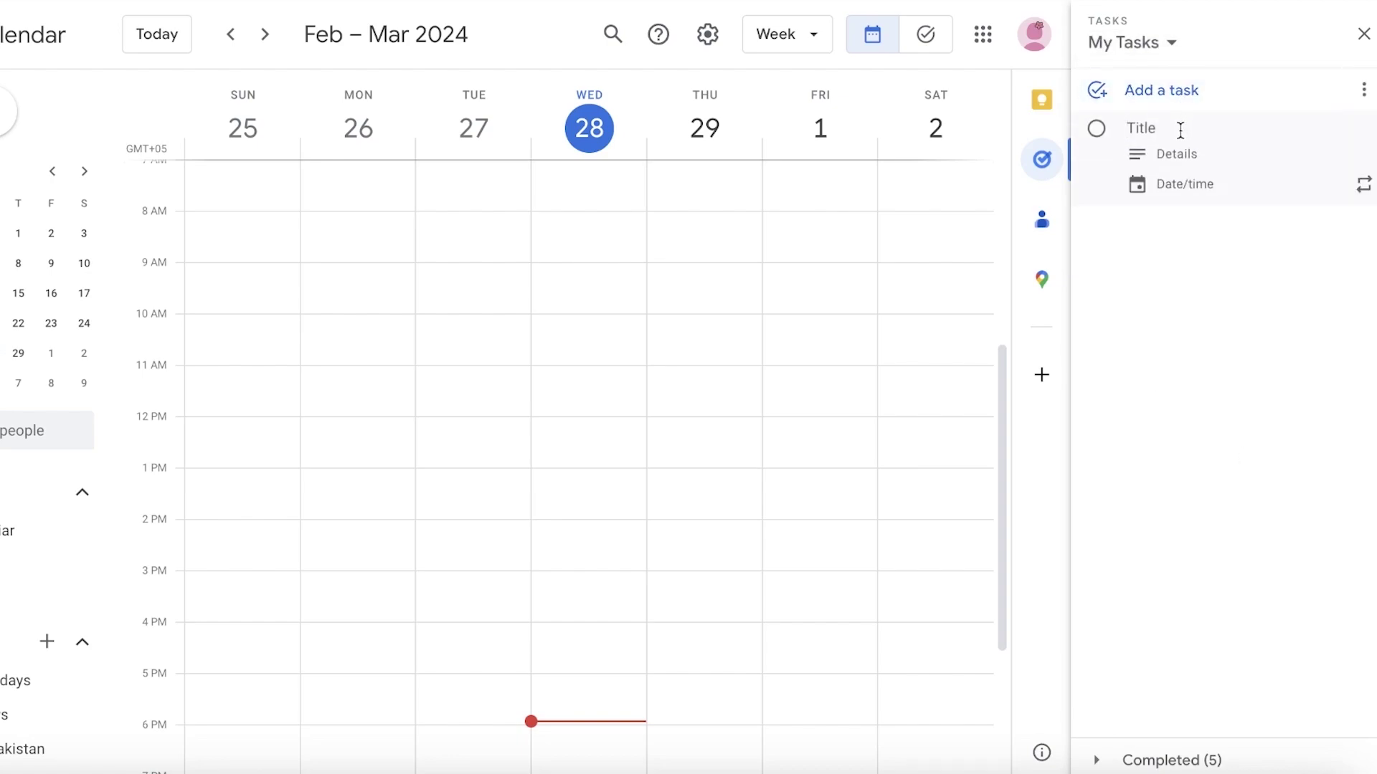
type("W")
key("BackSpace")
type("Daily stretch and ex")
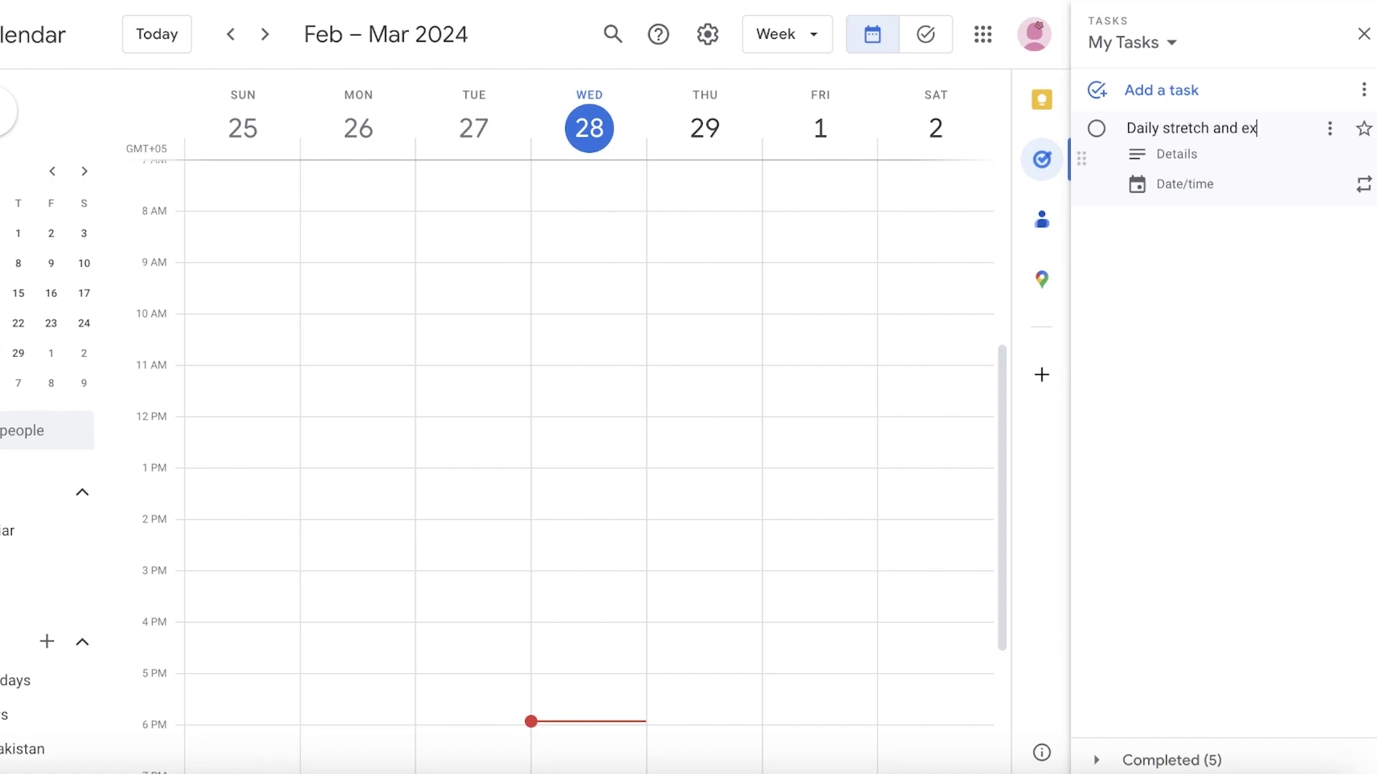
type("ercise")
key("Return")
triple_click(1219, 128)
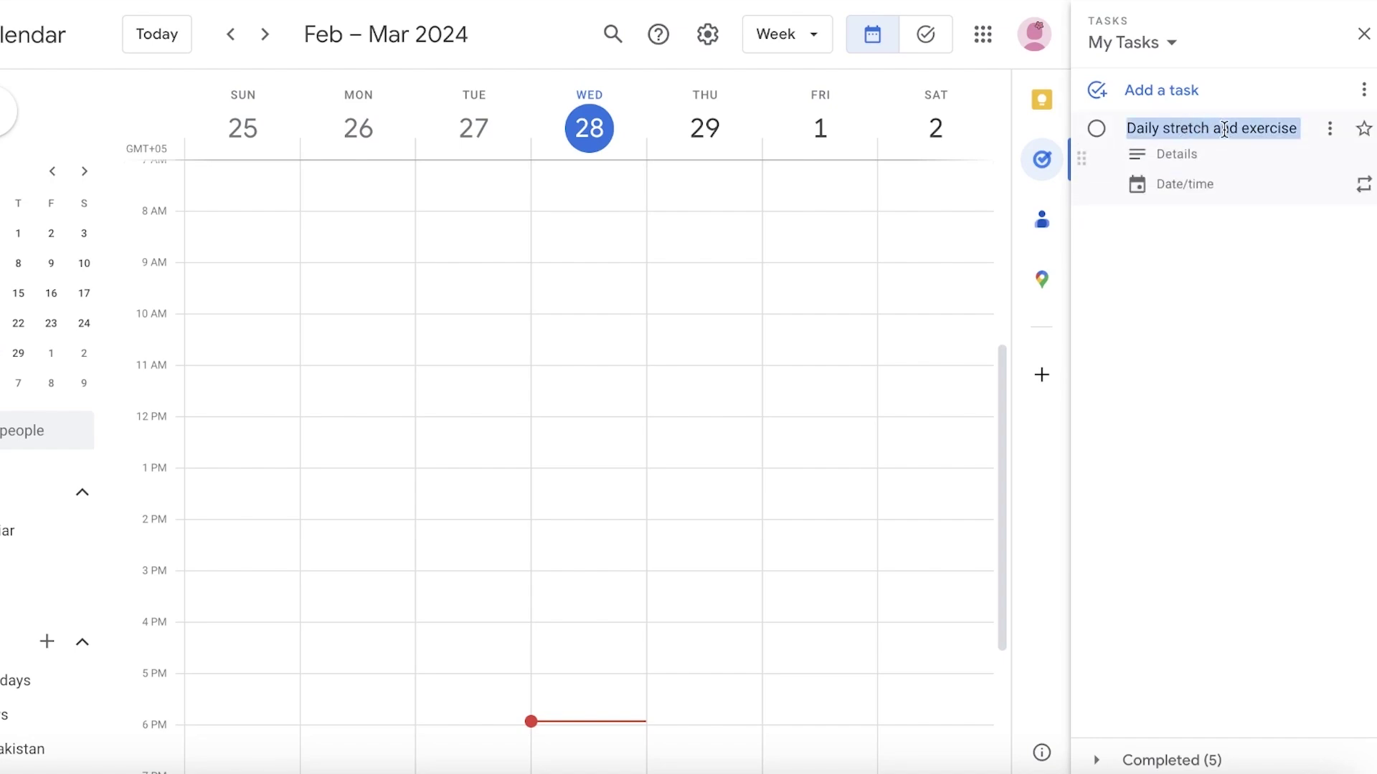
left_click(1248, 308)
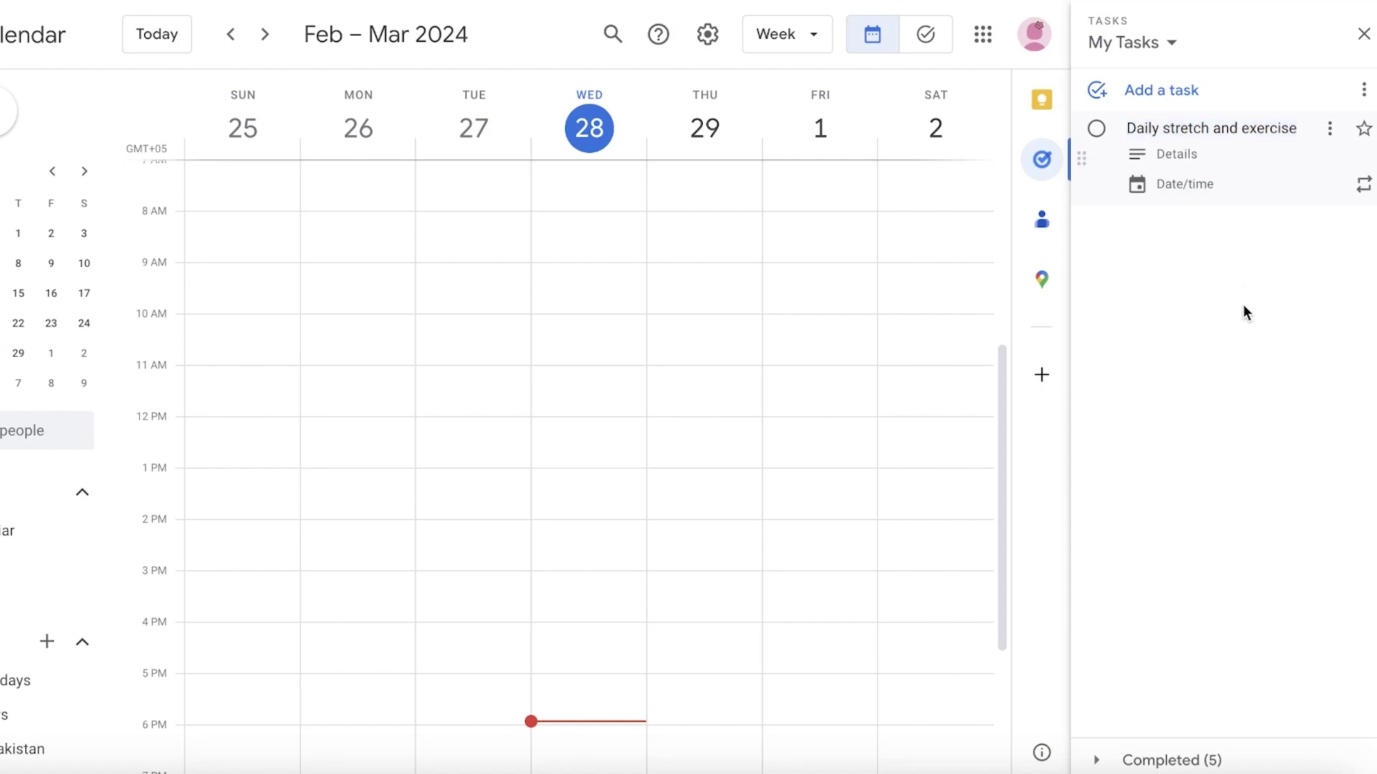
Make the Daily stretch and exercise task repeat every day at 08:00
triple_click(1141, 128)
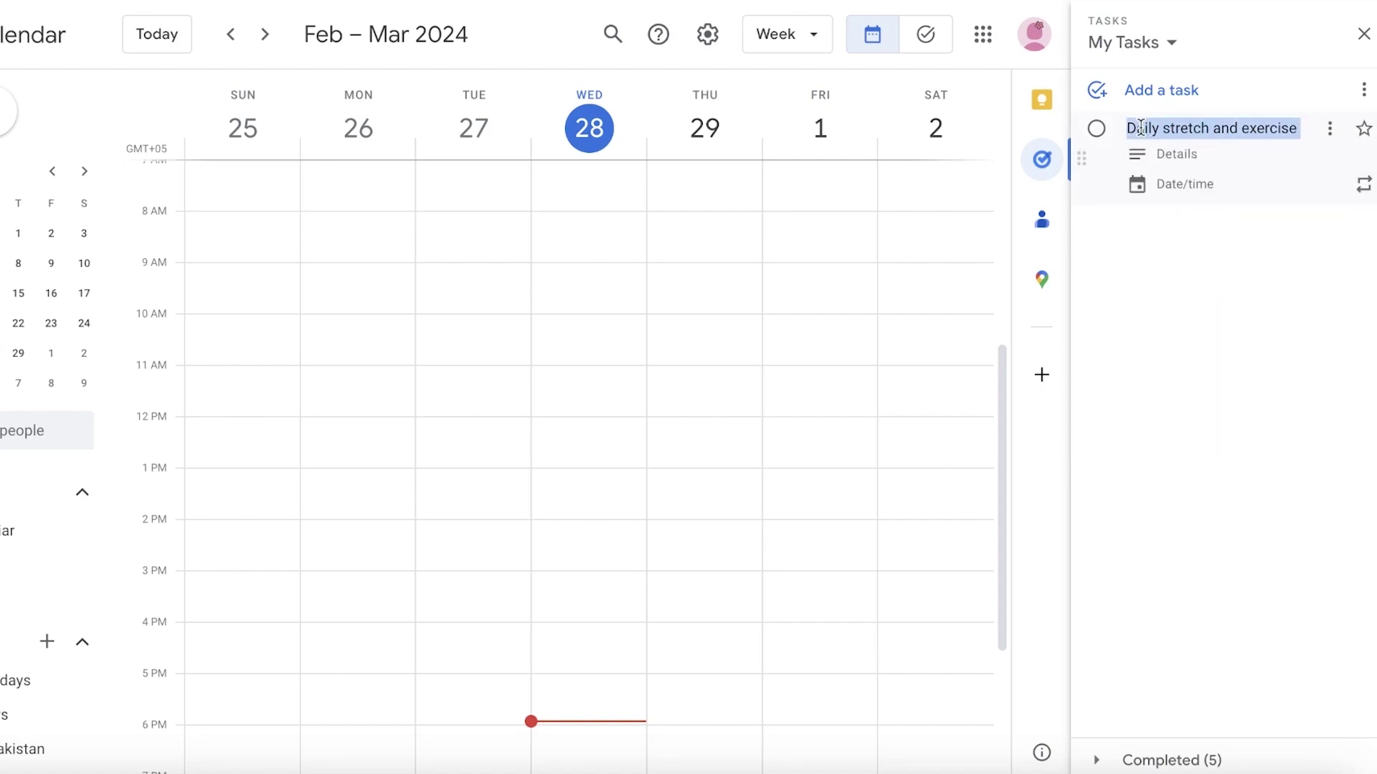
left_click(1185, 184)
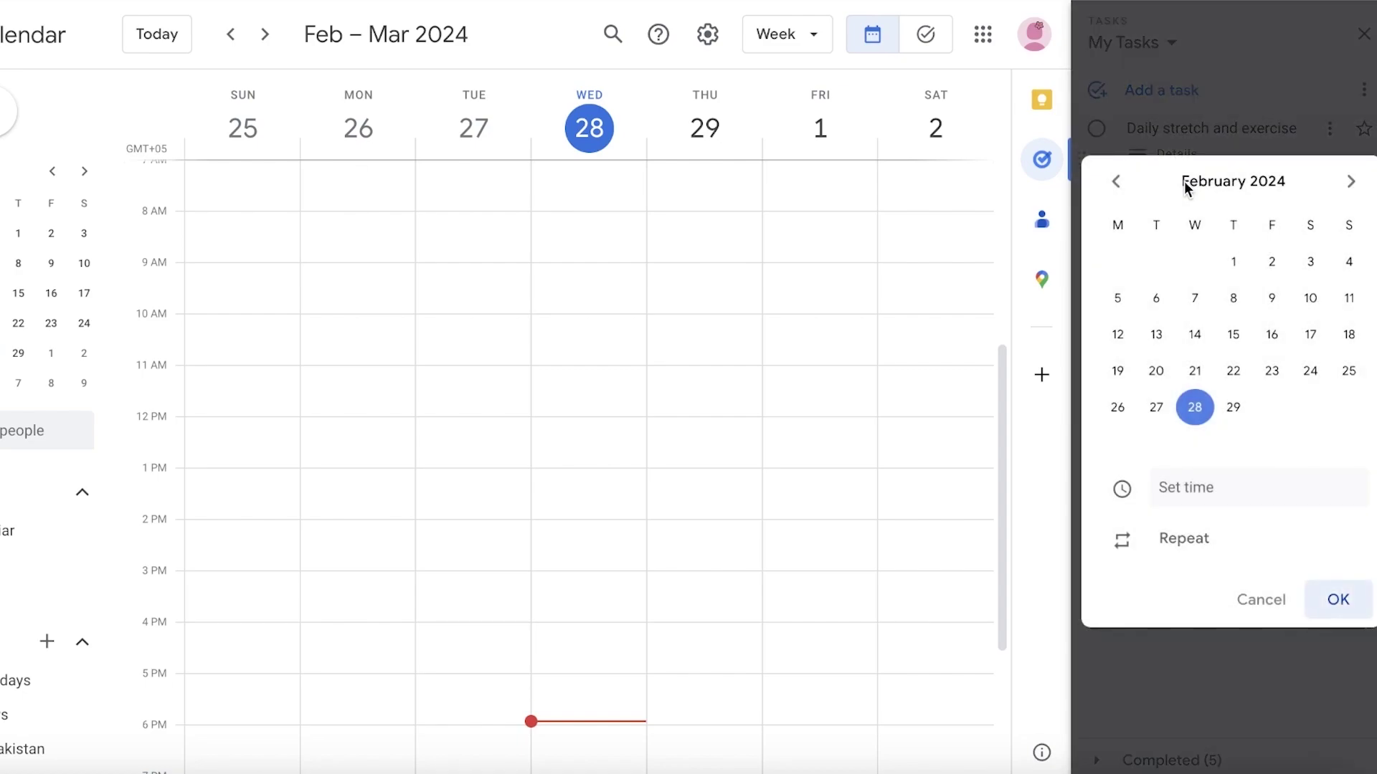
left_click(1177, 542)
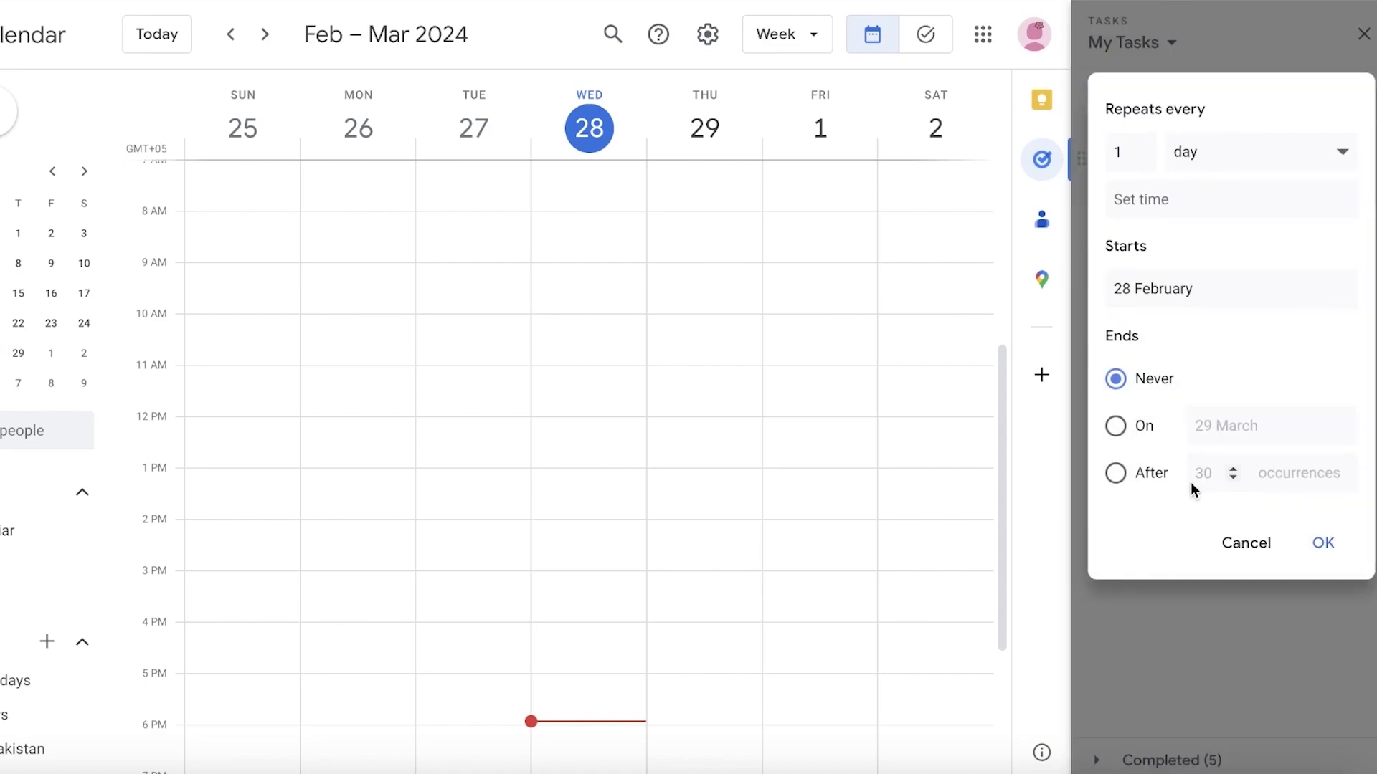
left_click(1180, 149)
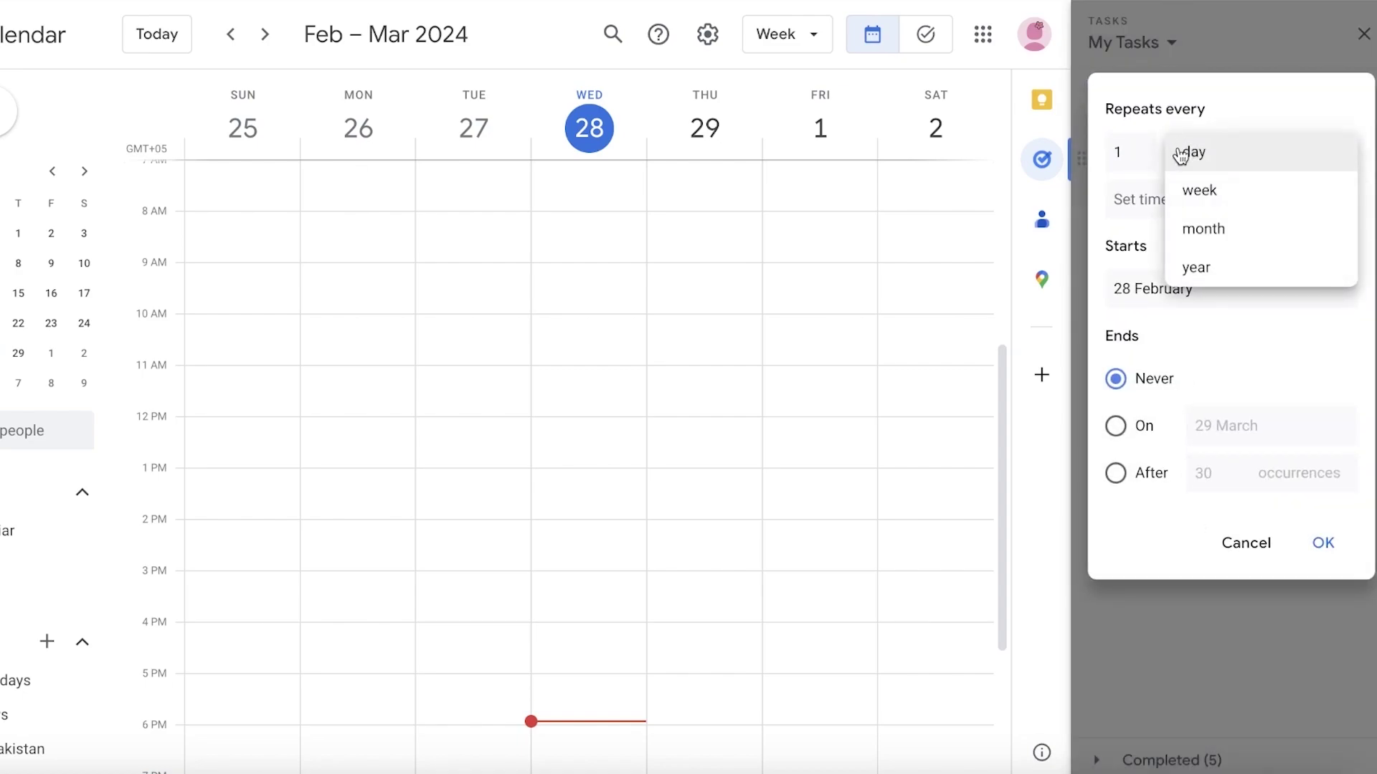
left_click(1184, 152)
left_click(1142, 201)
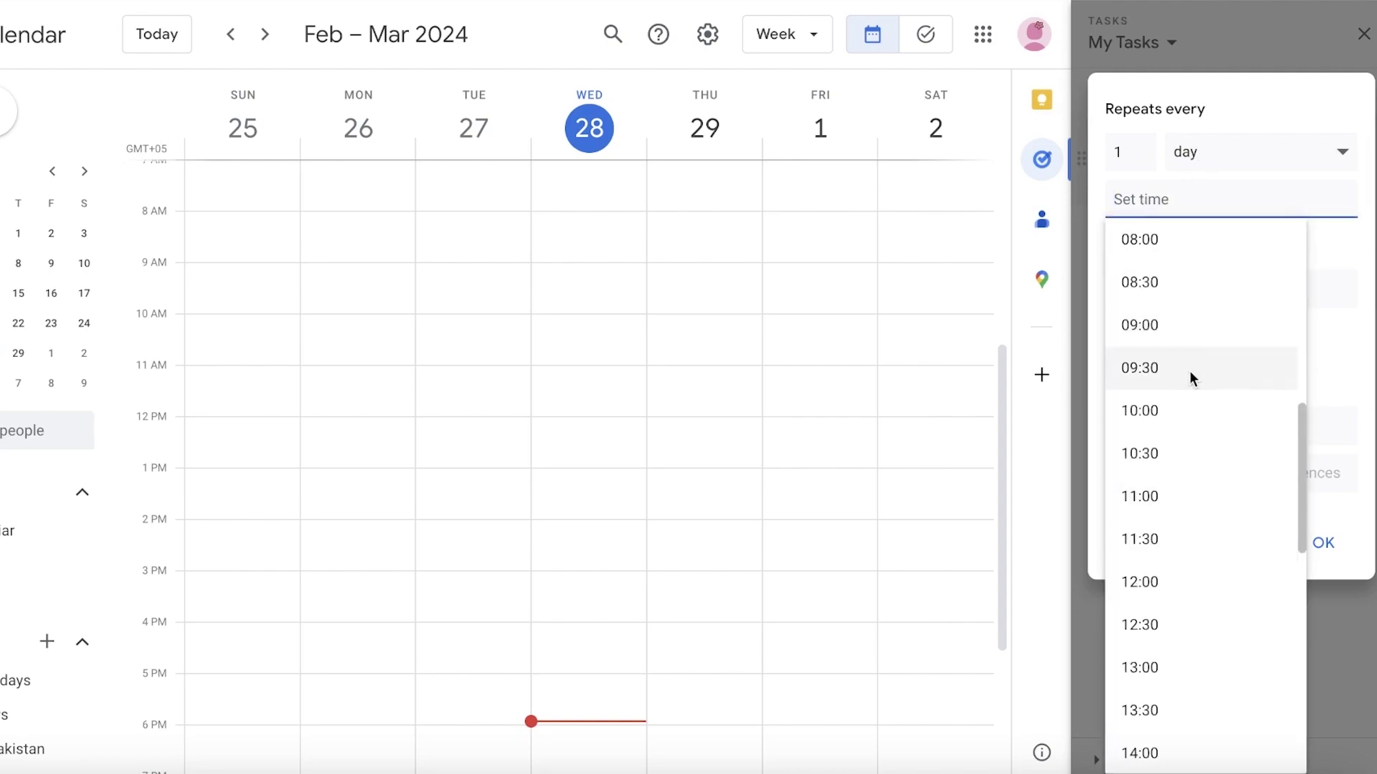
left_click(1179, 243)
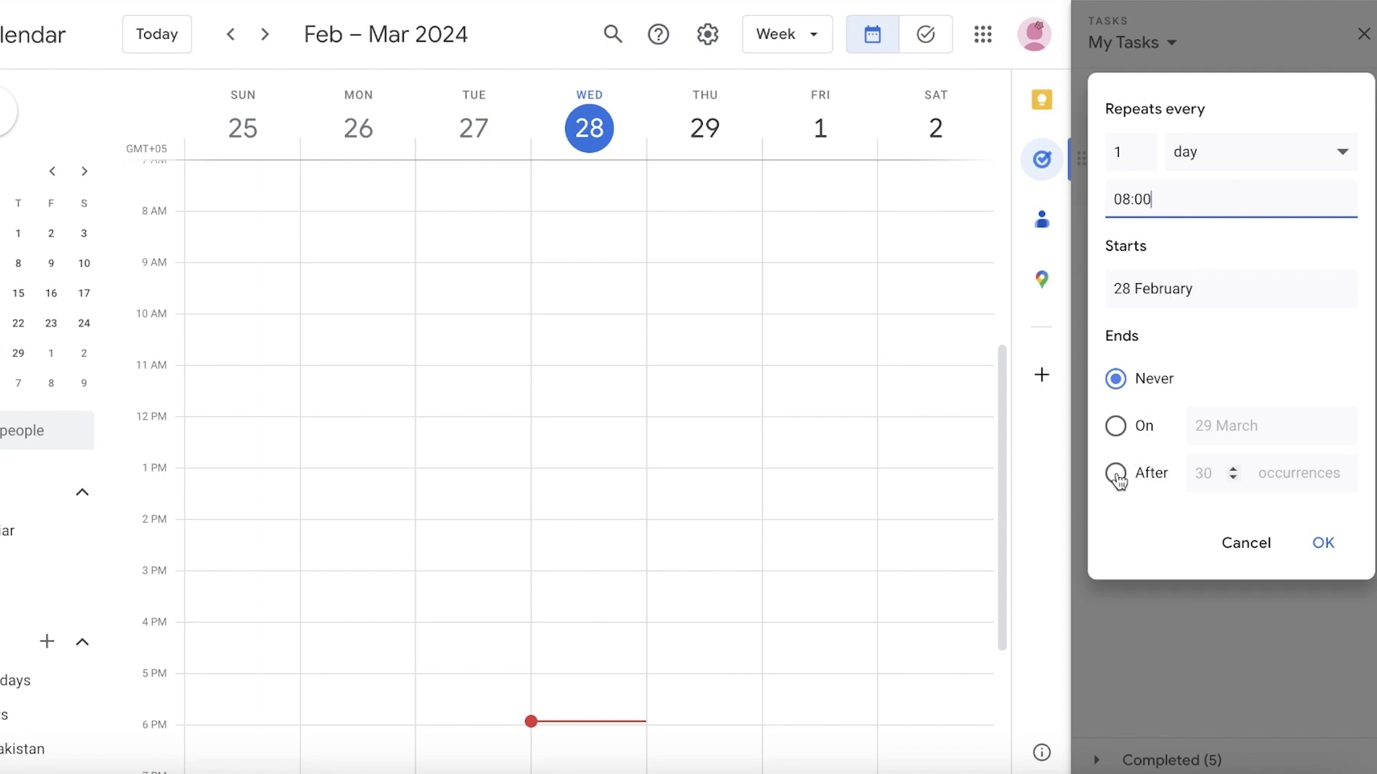
End the daily repetition on 29 April and save the repeat settings
left_click(1114, 429)
left_click(1205, 426)
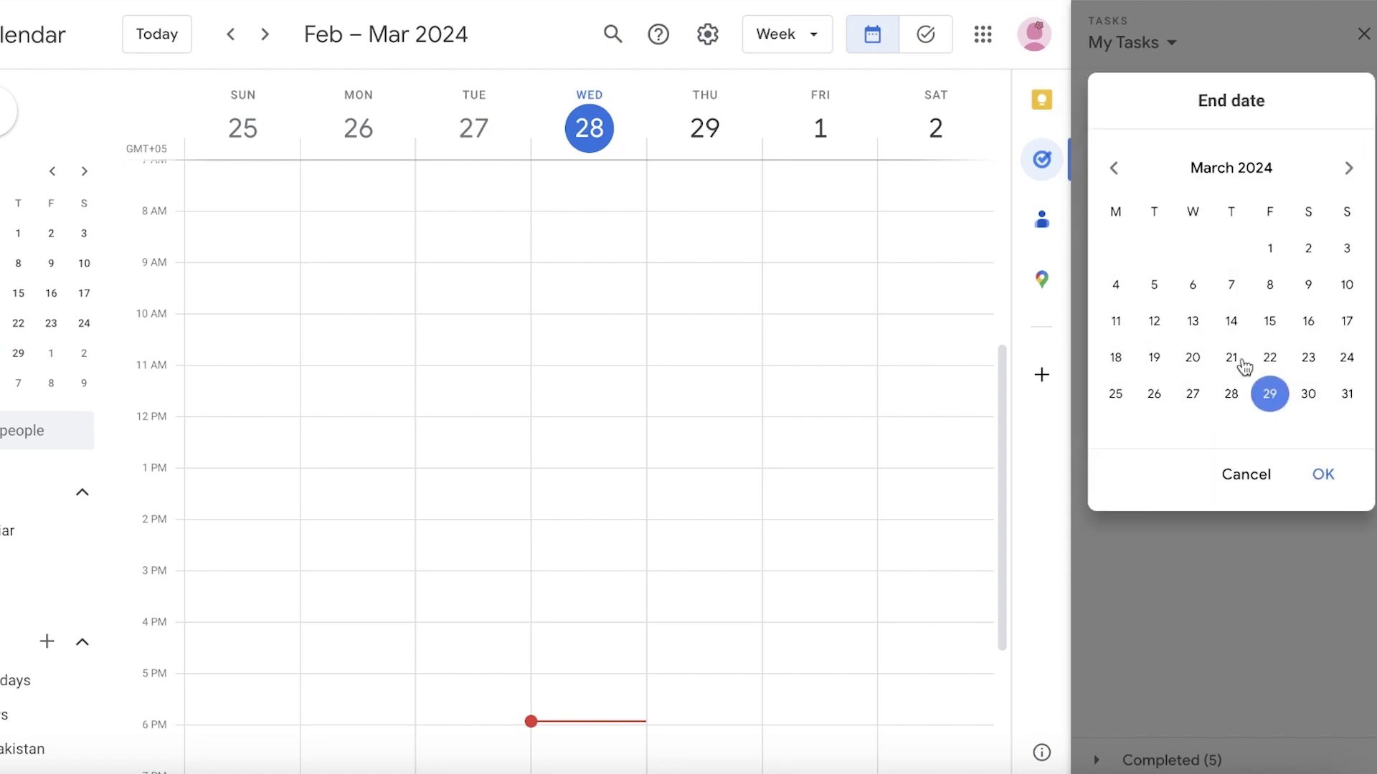
left_click(1347, 169)
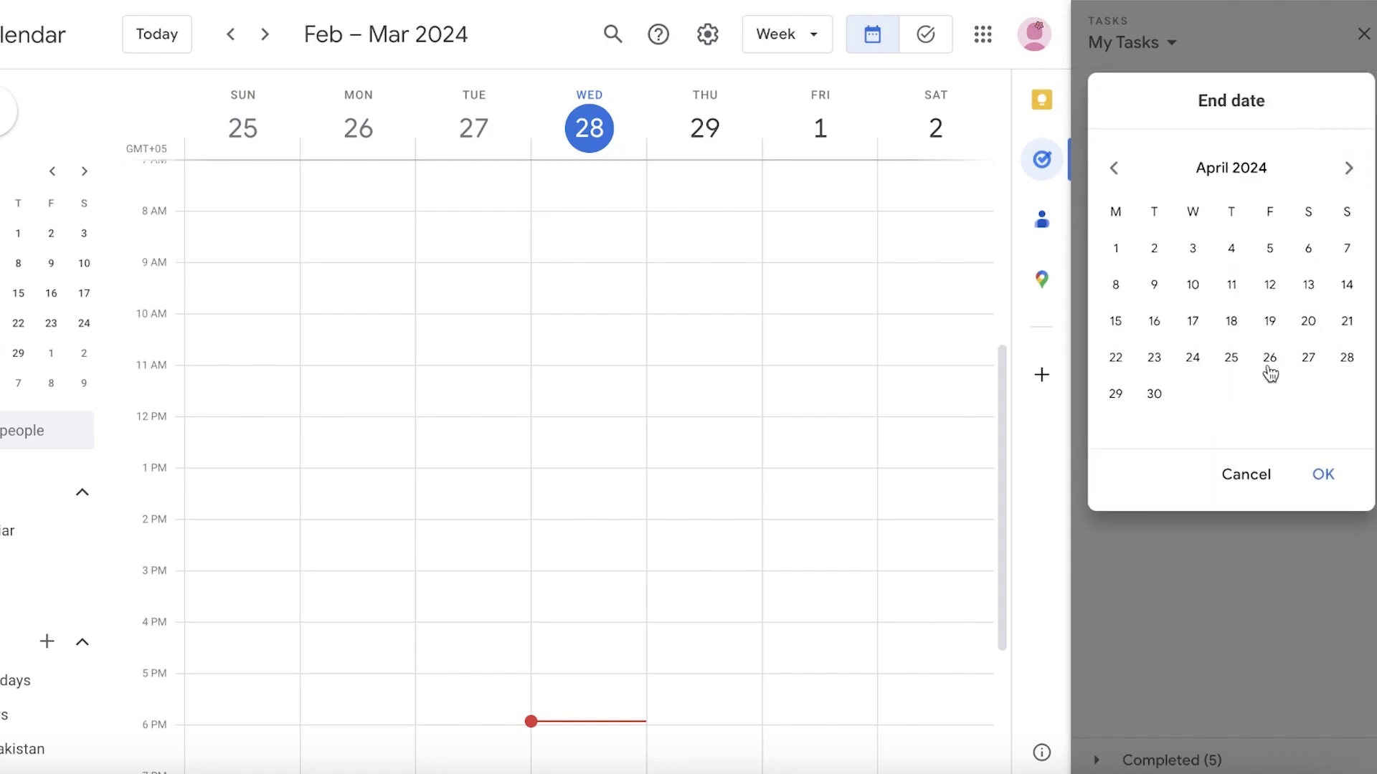
left_click(1125, 393)
left_click(1322, 474)
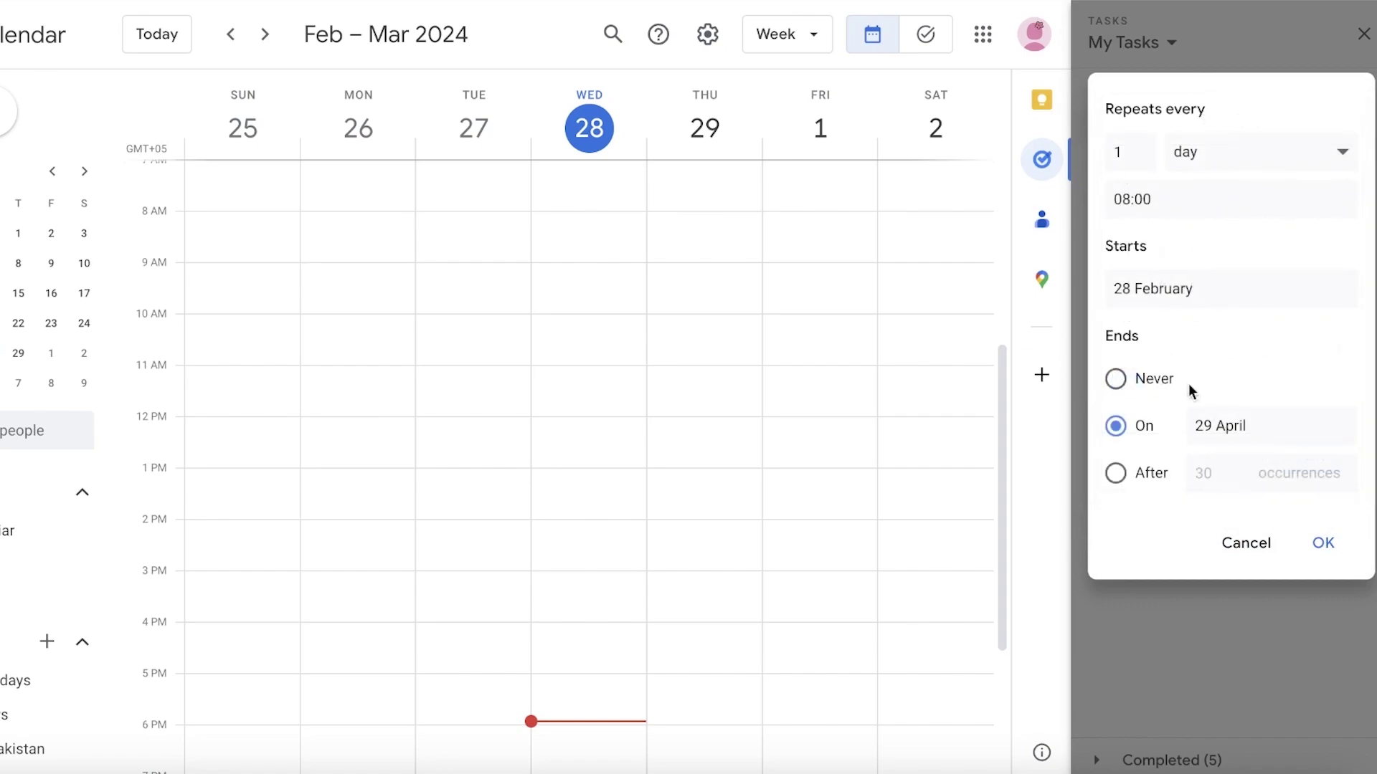
left_click(1323, 543)
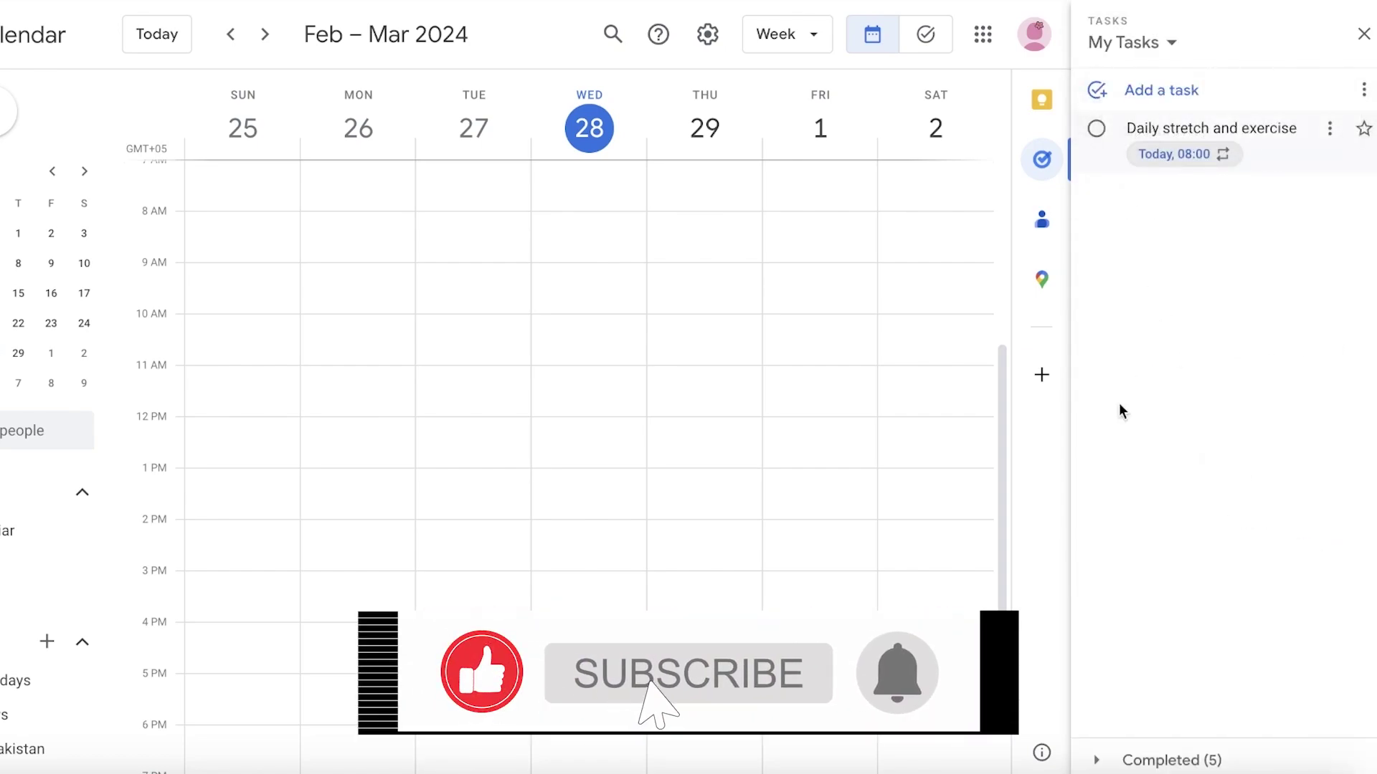
scroll(622, 584, "down", 4)
Switch to Month view and check the task's repeat schedule on 28 February
left_click(787, 34)
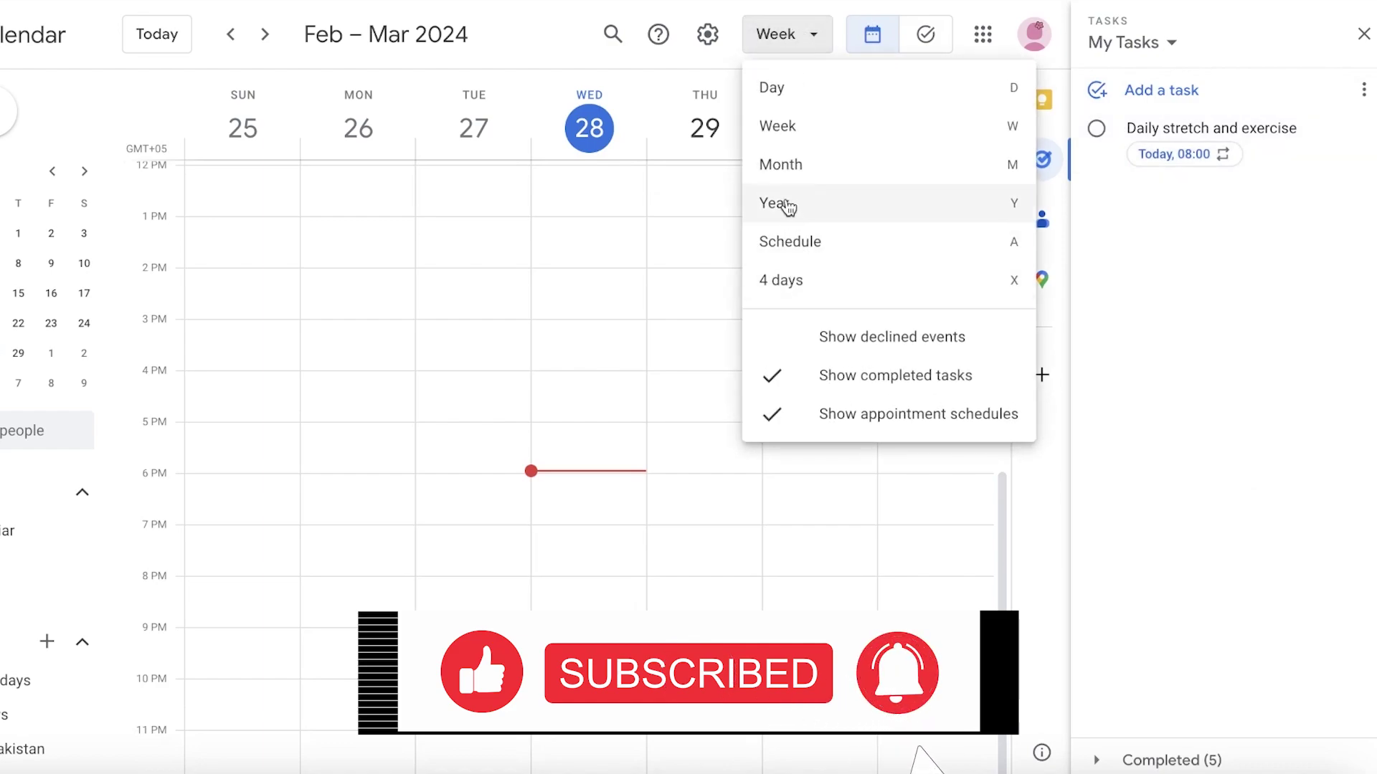
left_click(788, 167)
scroll(602, 380, "down", 2)
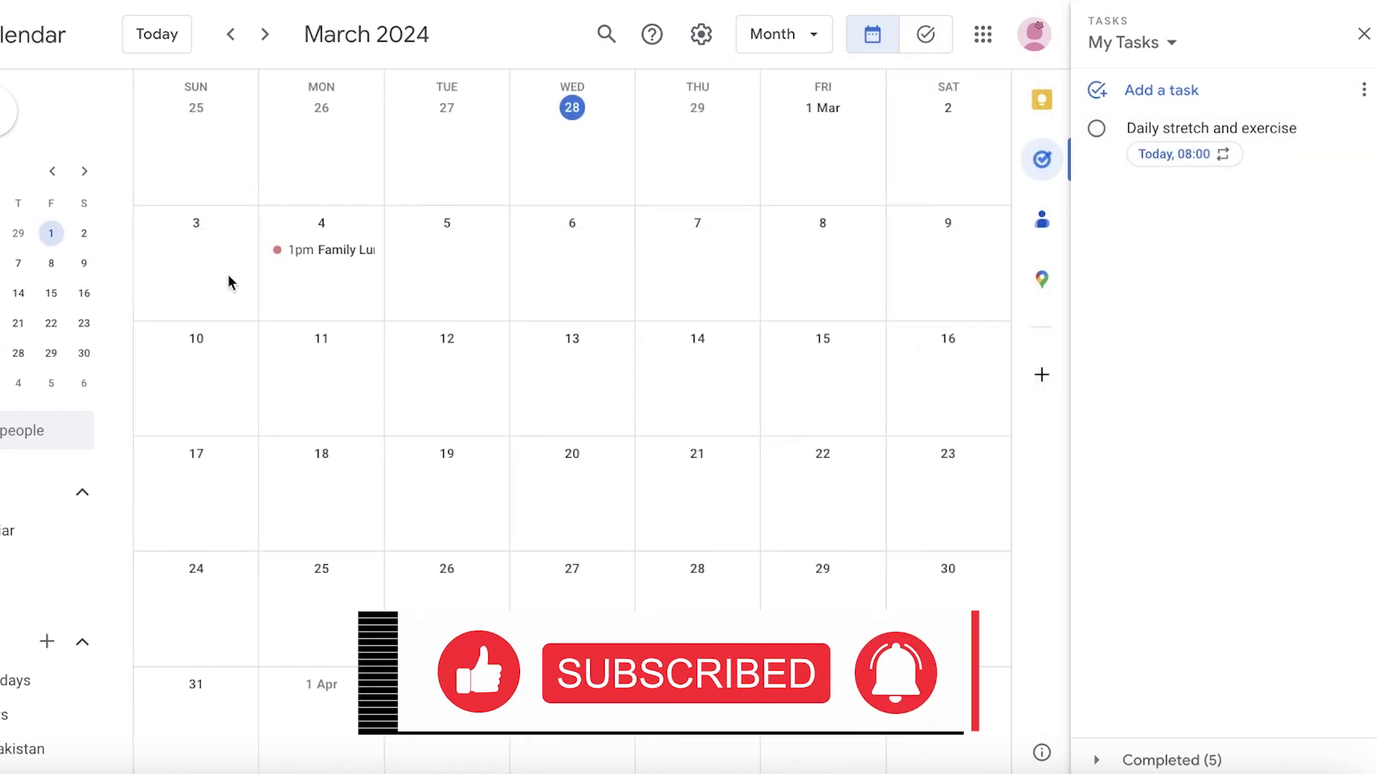
scroll(420, 255, "down", 2)
left_click(572, 172)
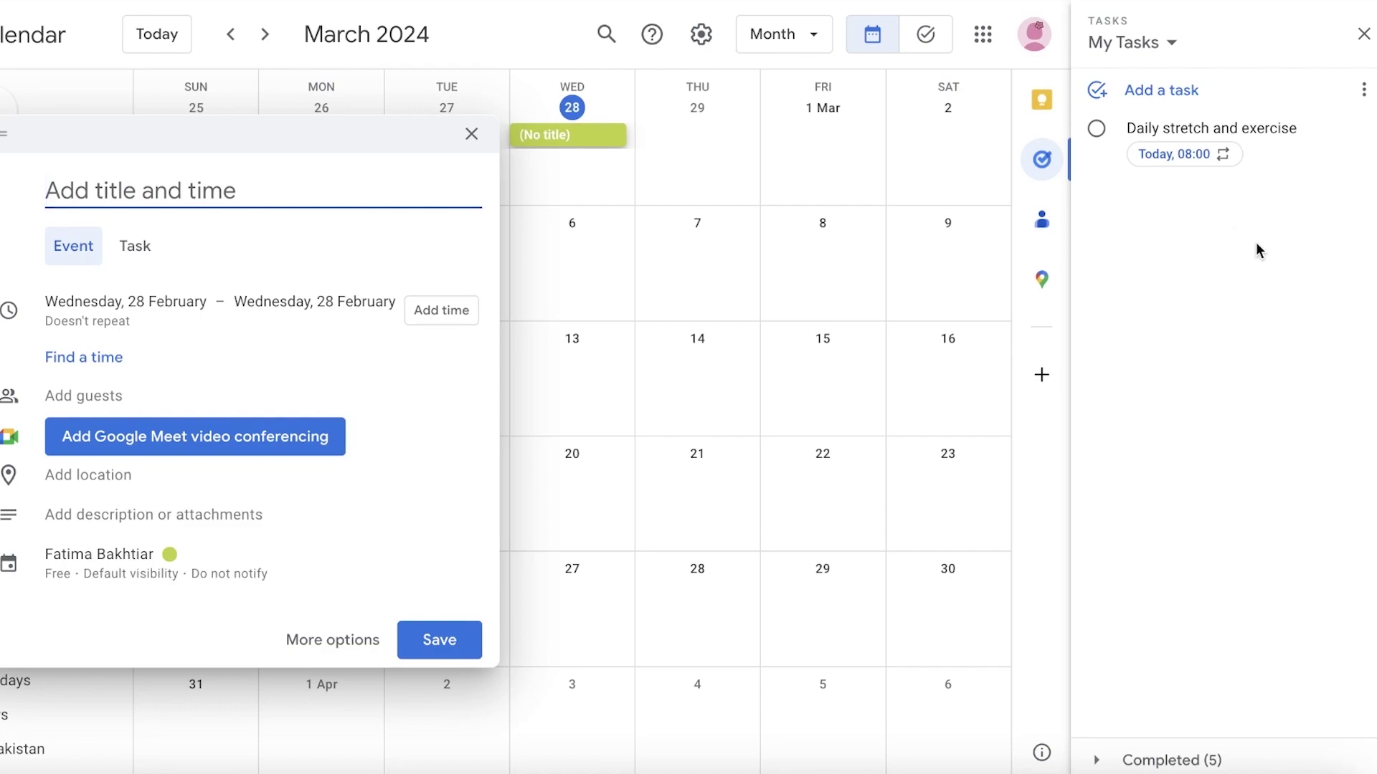
left_click(1219, 129)
left_click(1193, 381)
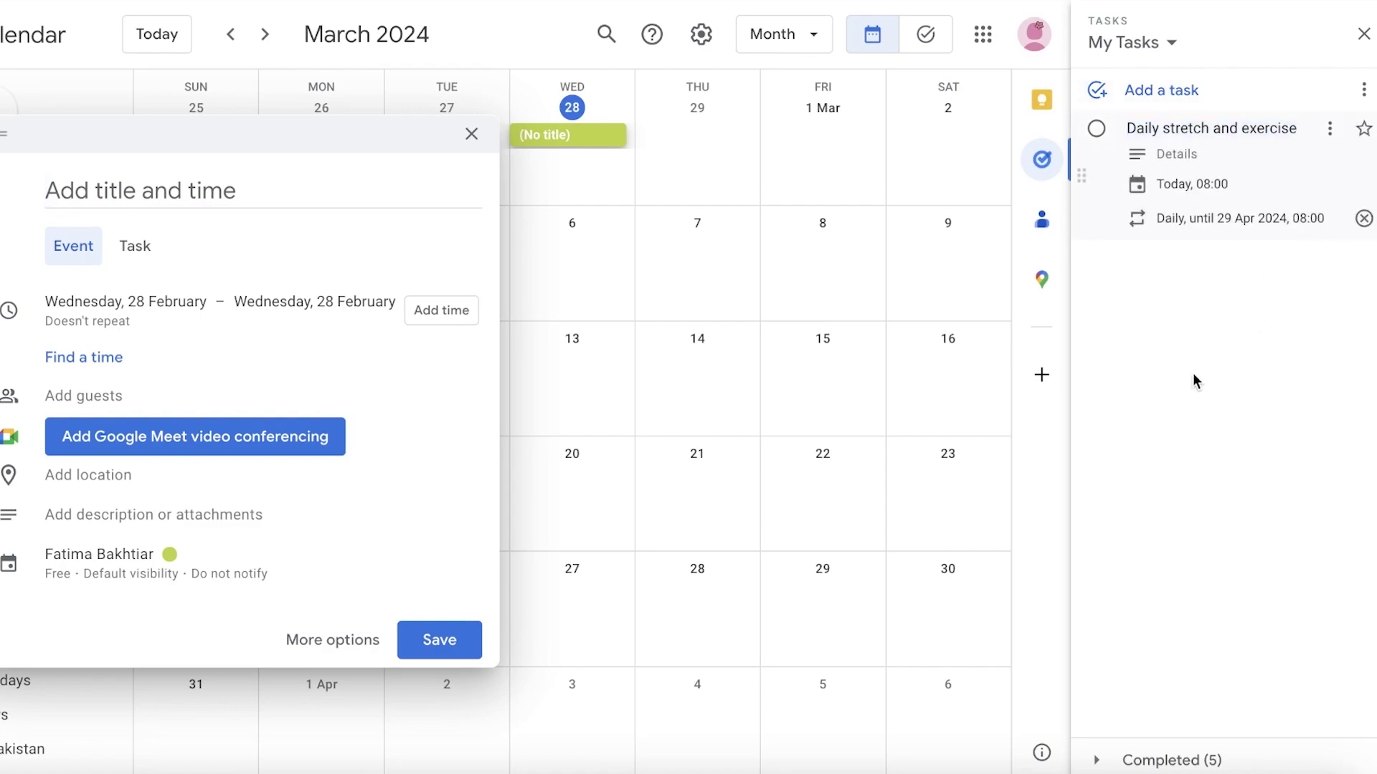
left_click(471, 134)
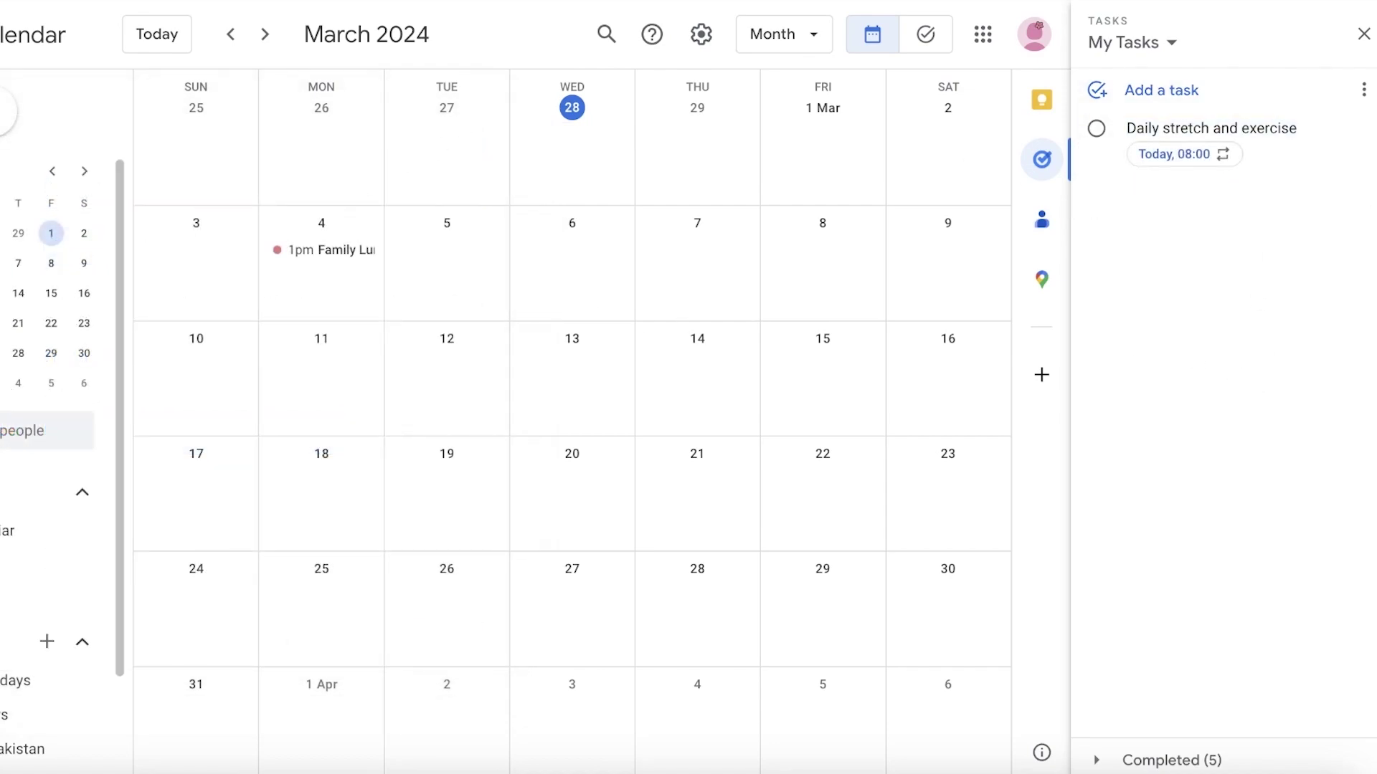
In Day view for 28 February, move the task to 07:45 for all occurrences
left_click(51, 233)
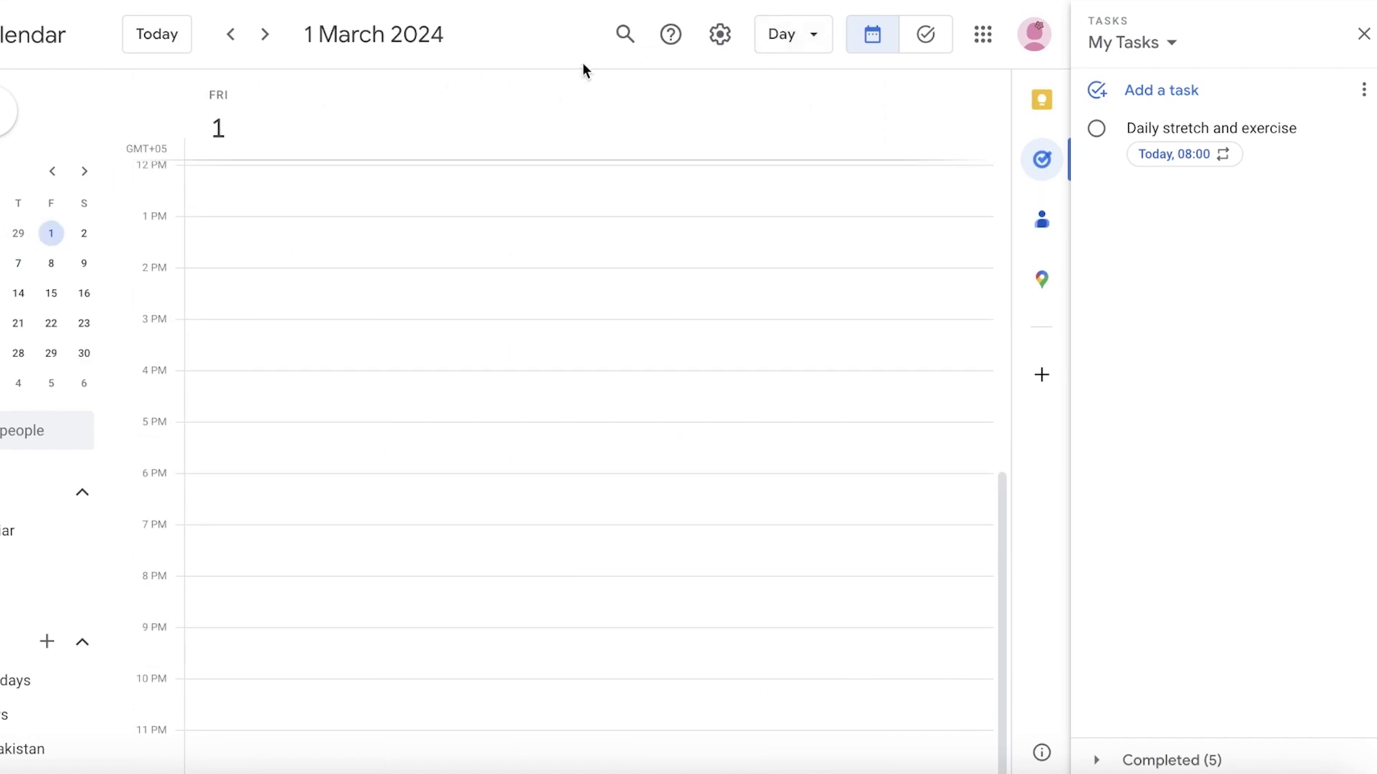
left_click(808, 37)
left_click(804, 42)
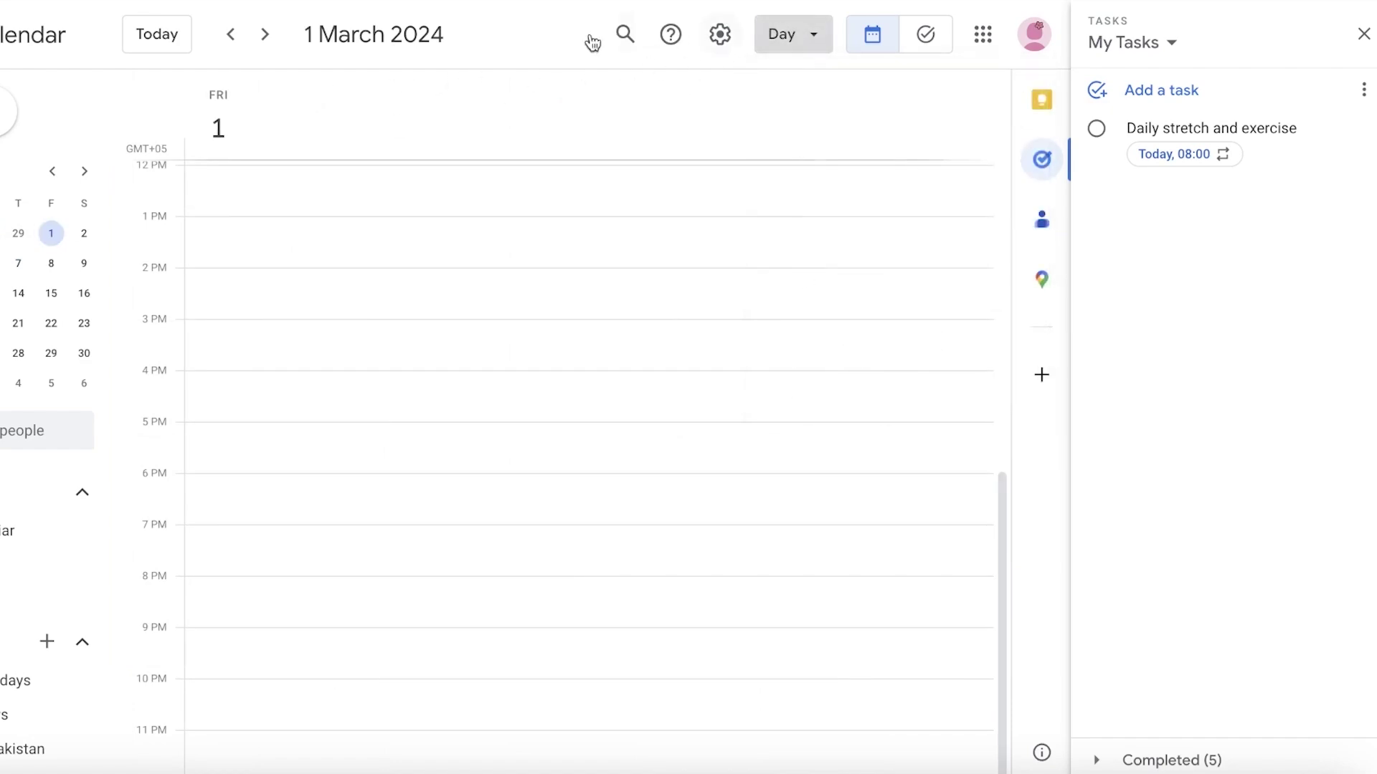
left_click(163, 34)
left_click(233, 472)
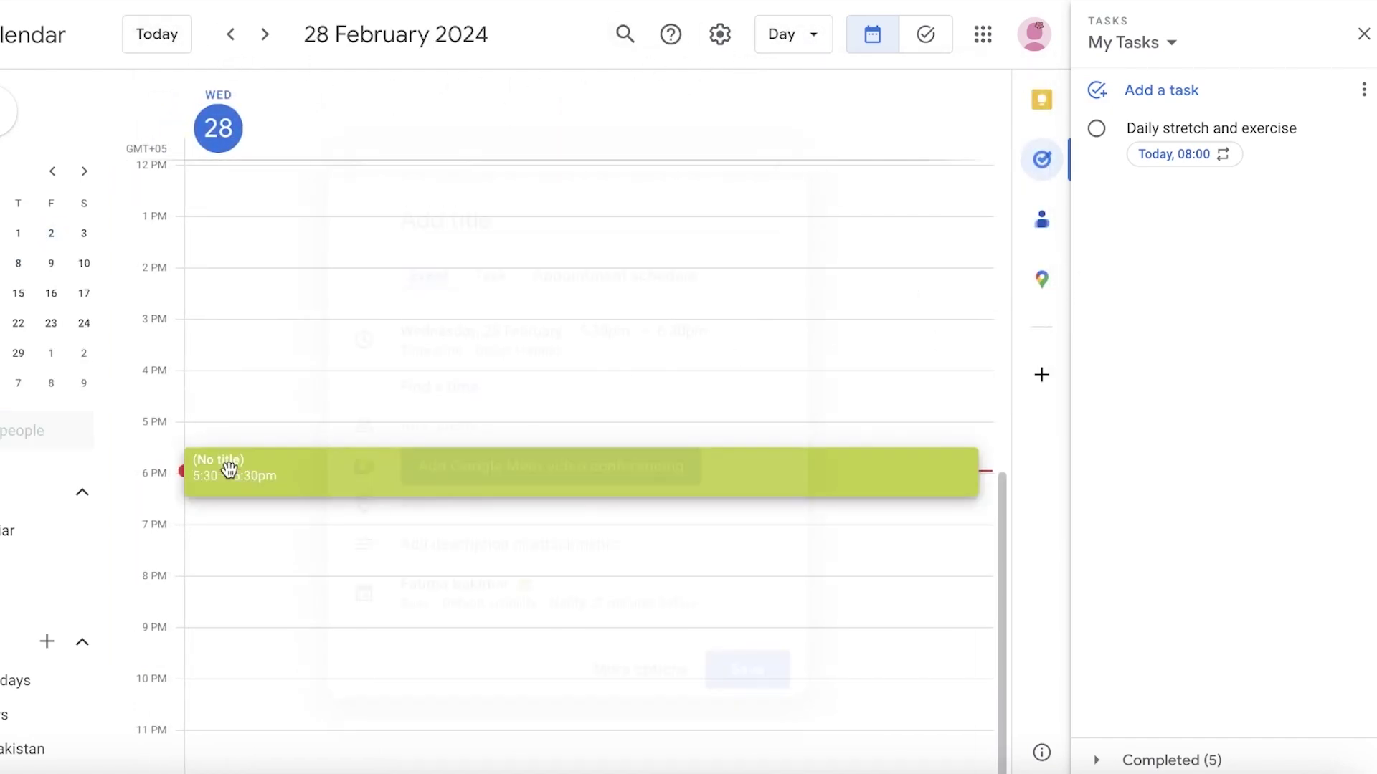
left_click(776, 134)
left_click_drag(1272, 132, 509, 294)
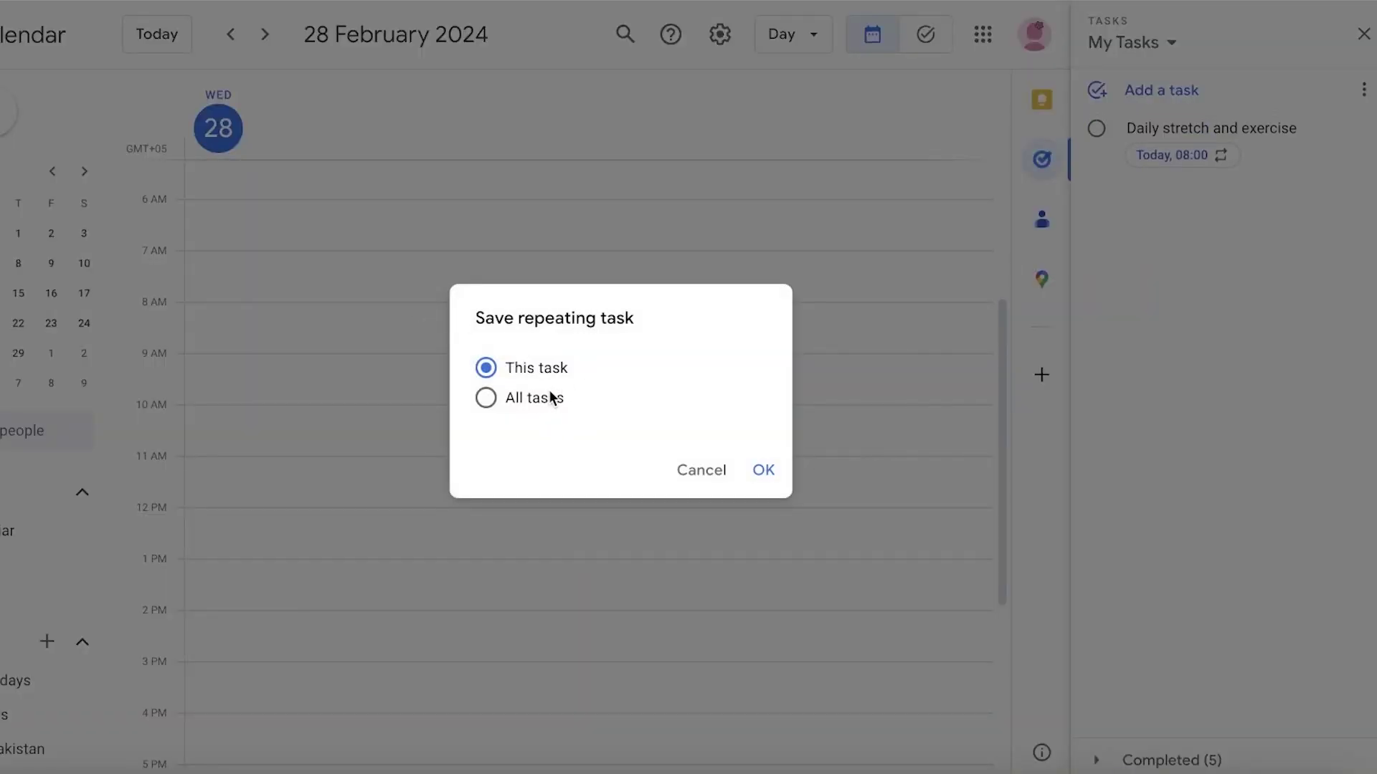
left_click(540, 398)
left_click(763, 470)
Switch to Month view and page between February and March 2024
scroll(286, 376, "down", 3)
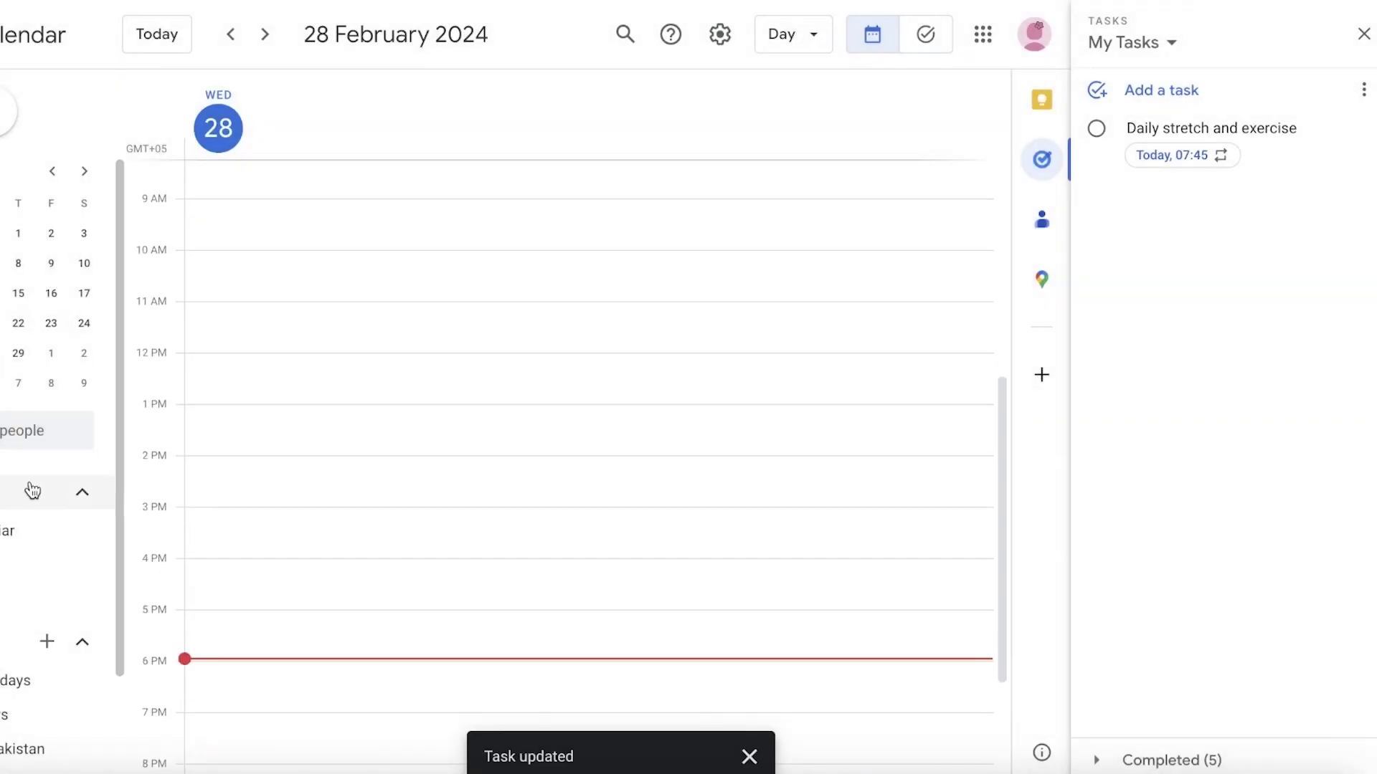
scroll(830, 160, "down", 2)
left_click(792, 34)
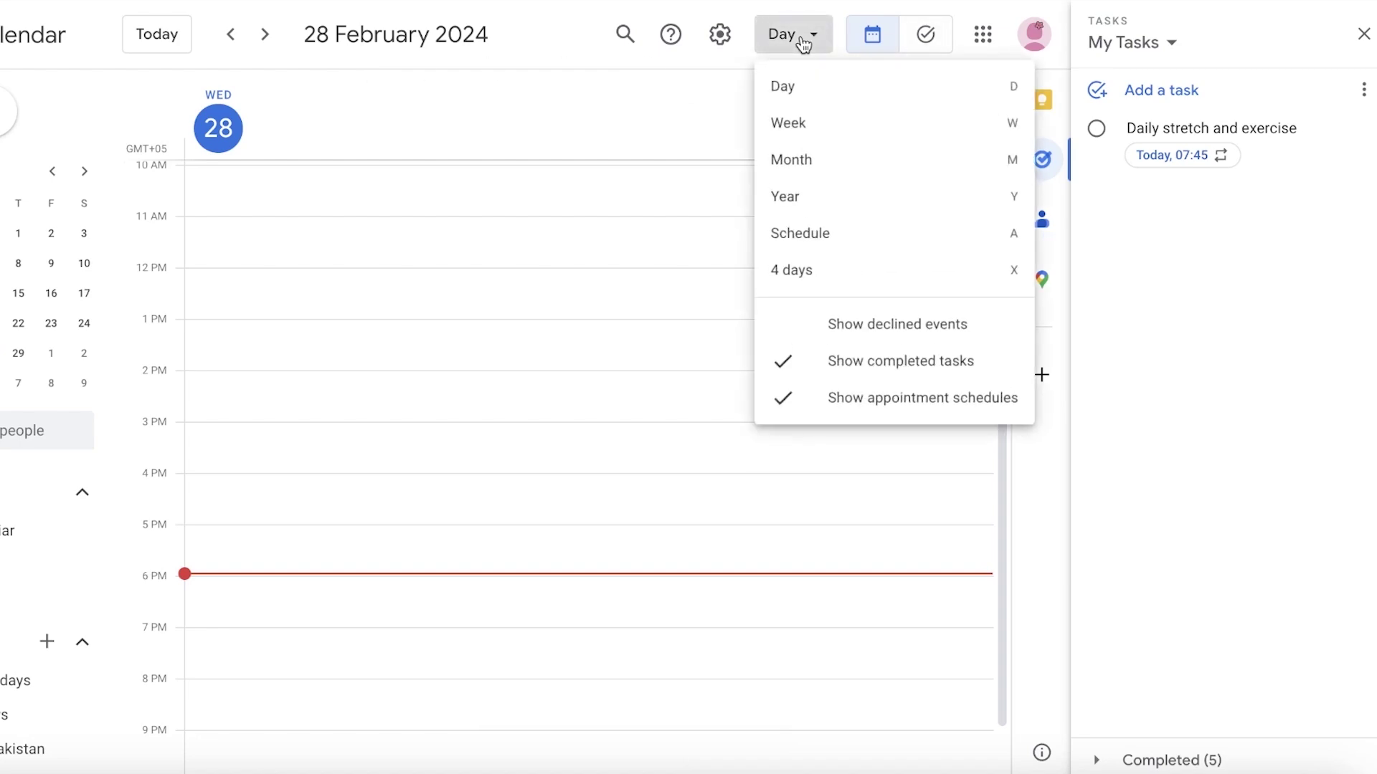
left_click(804, 167)
scroll(495, 705, "down", 1)
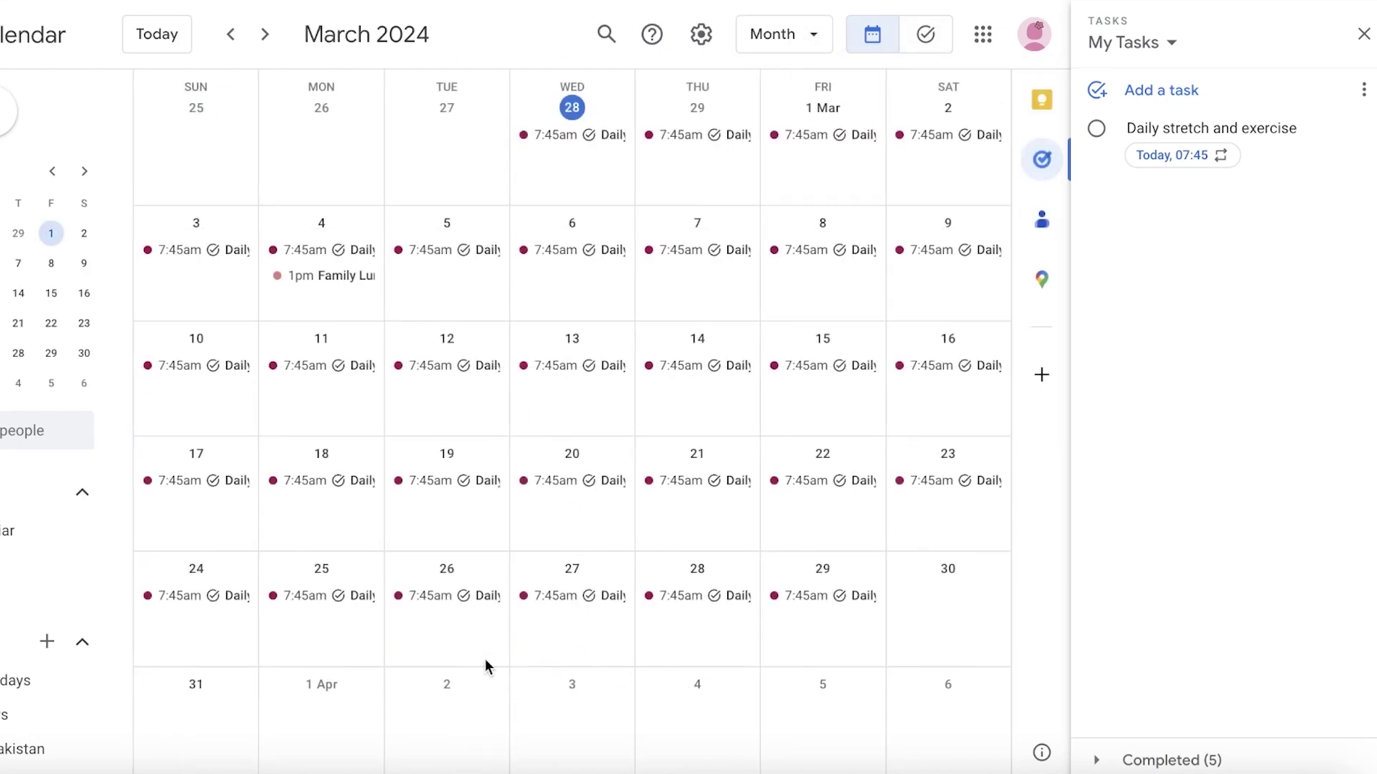
scroll(485, 667, "up", 1)
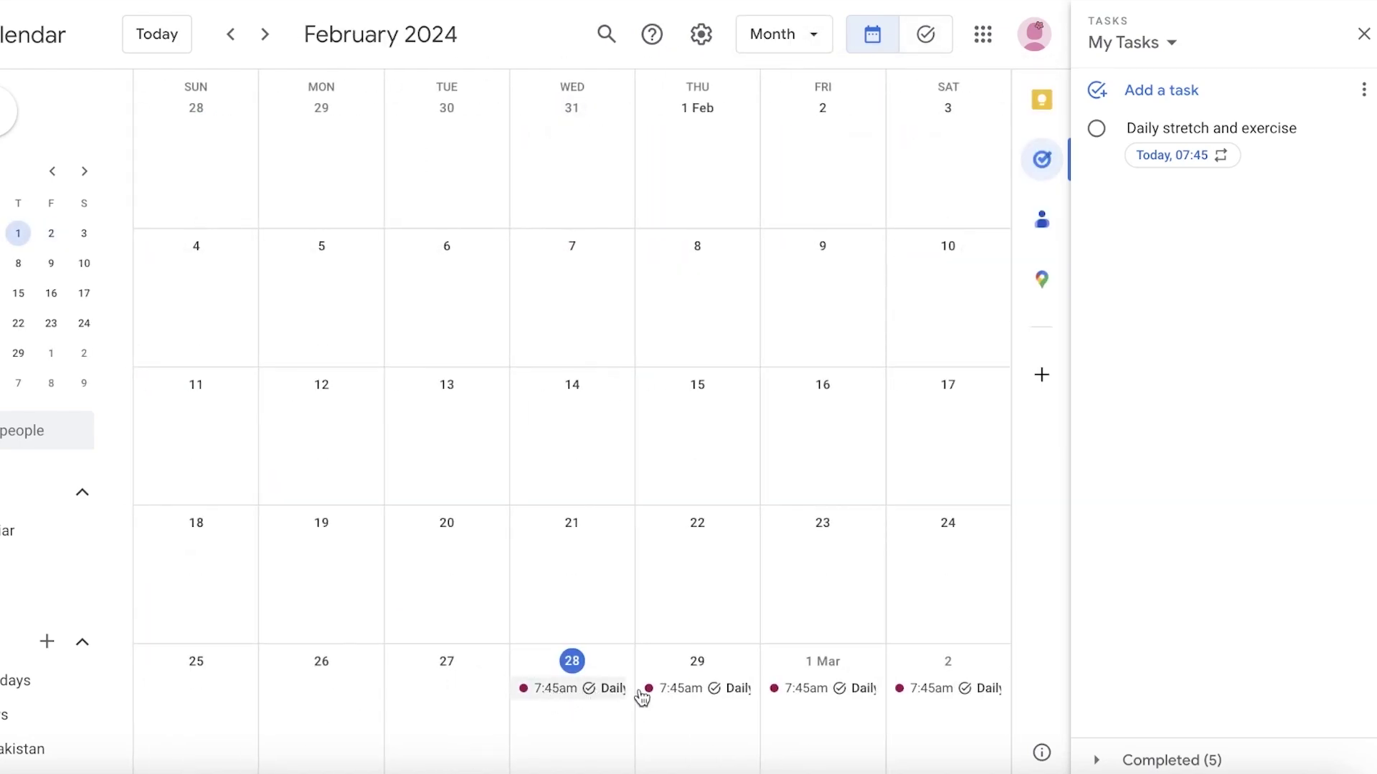
scroll(813, 695, "down", 1)
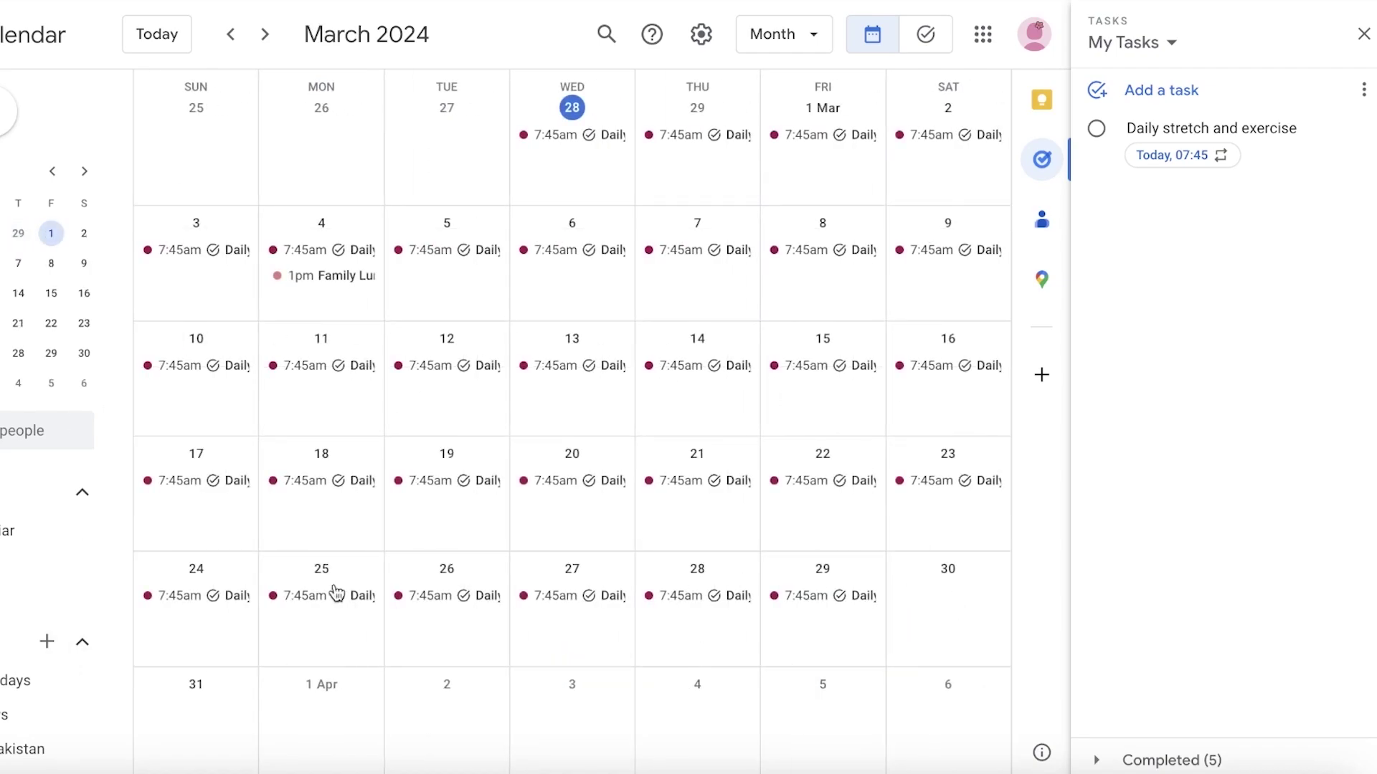
scroll(882, 301, "up", 1)
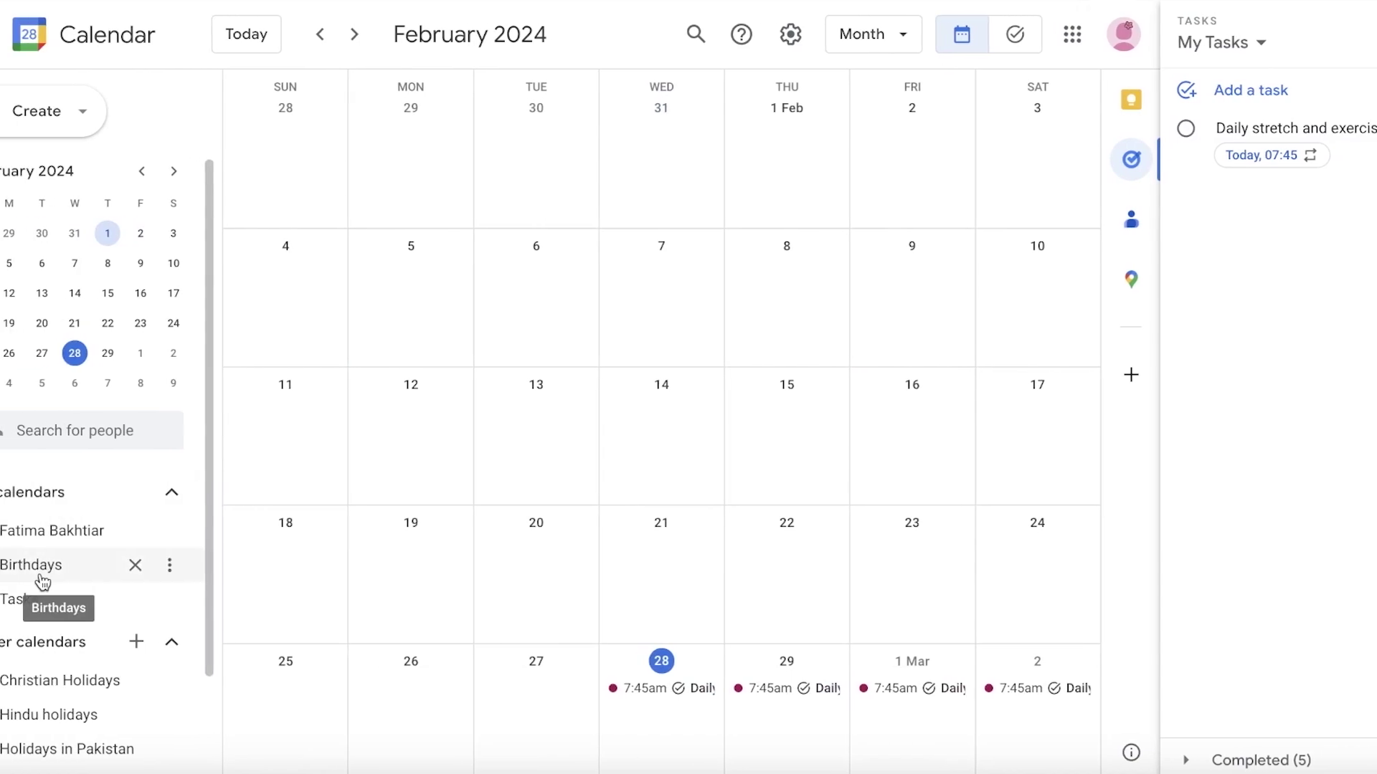
Toggle the Birthdays calendar and close the Tasks panel
left_click(66, 576)
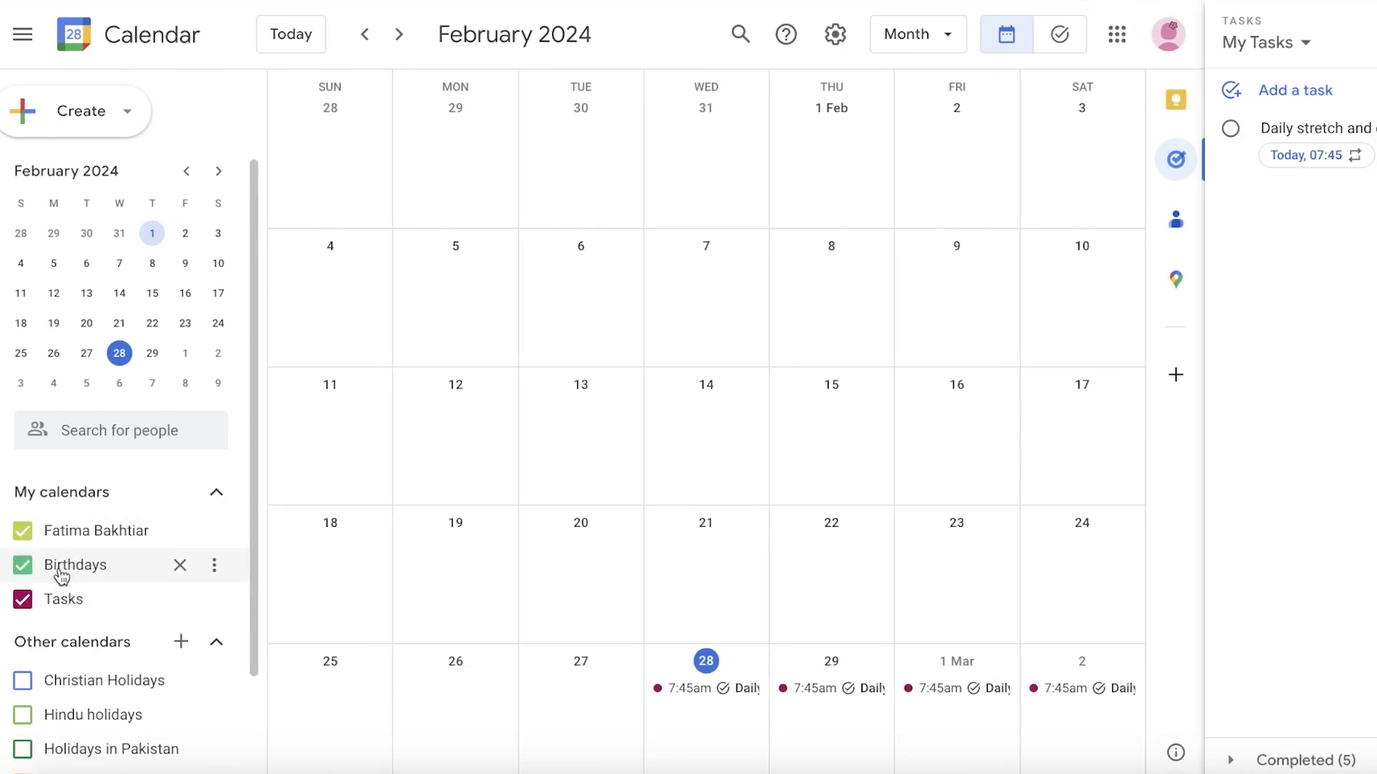
scroll(62, 576, "down", 1)
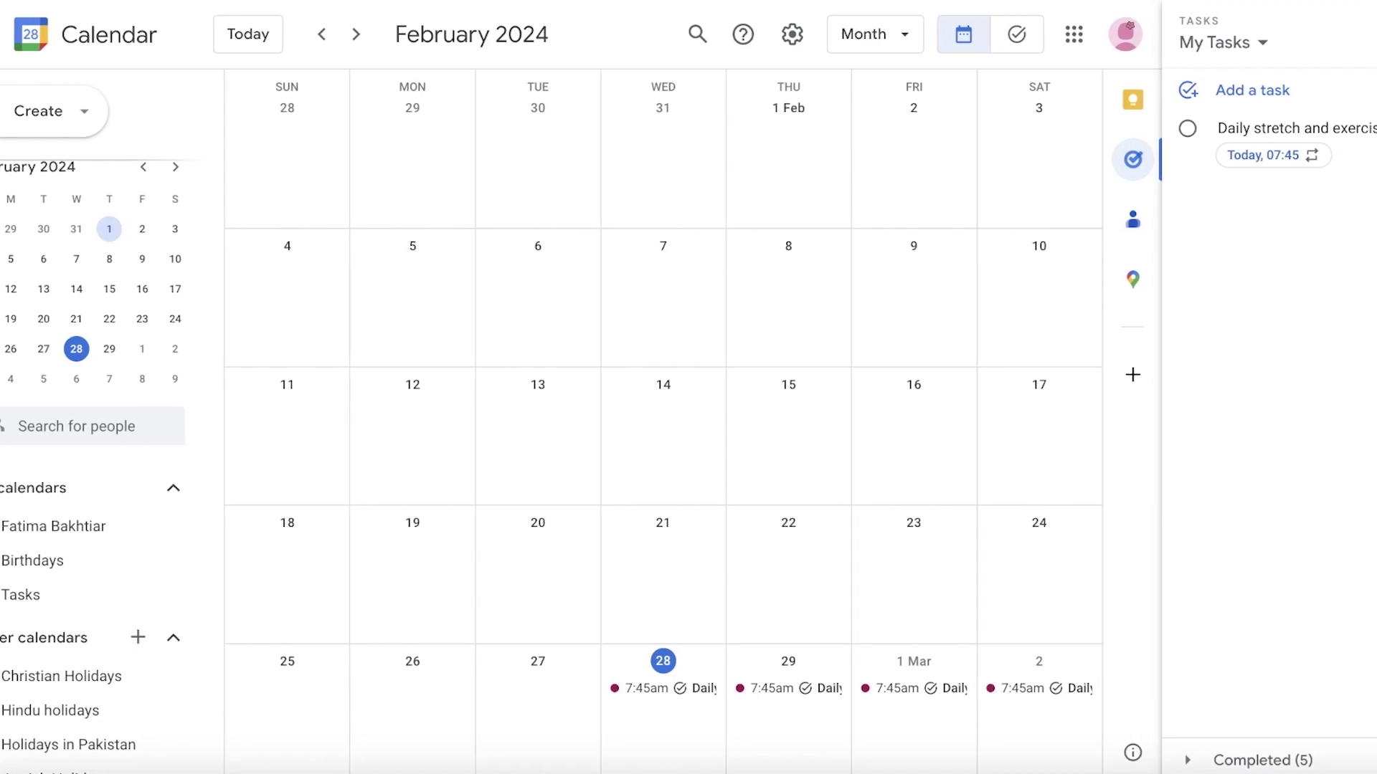
left_click(1177, 159)
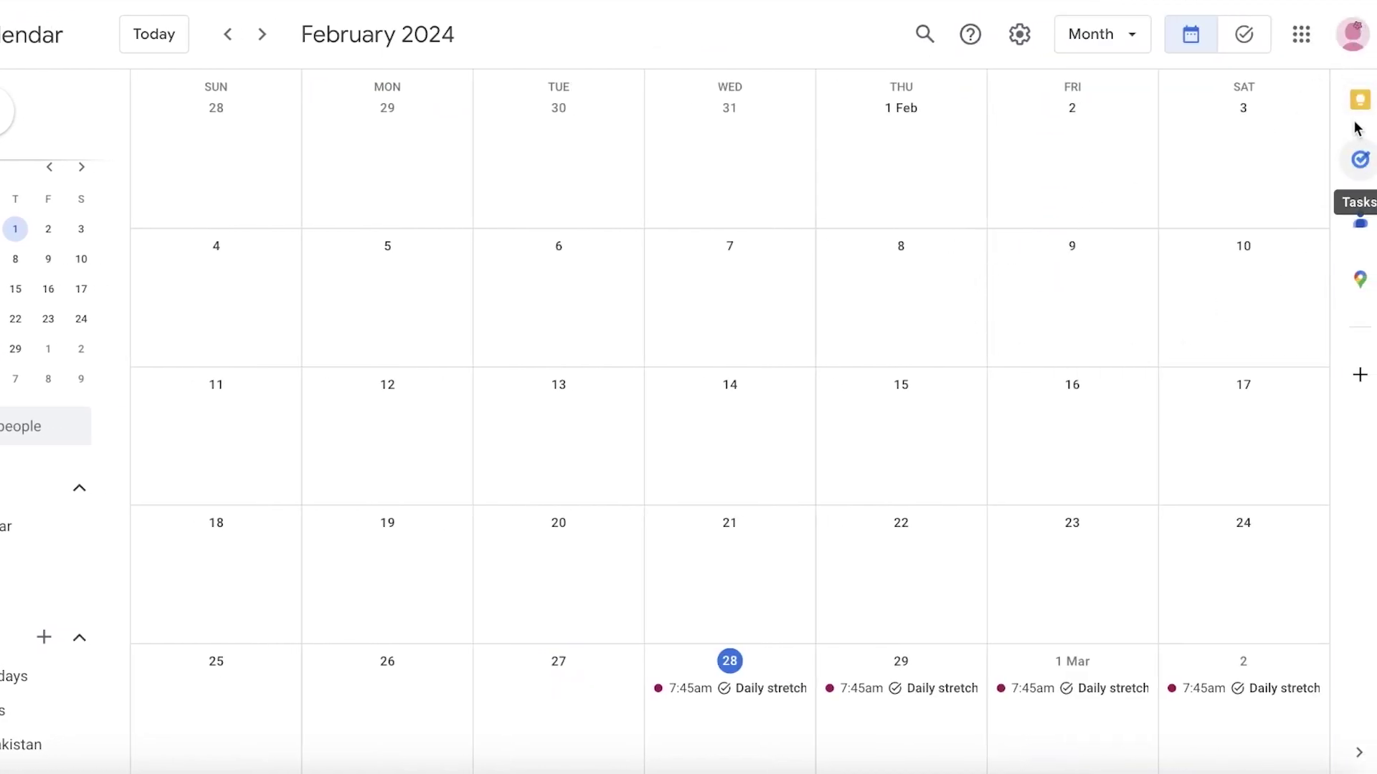
left_click(1360, 99)
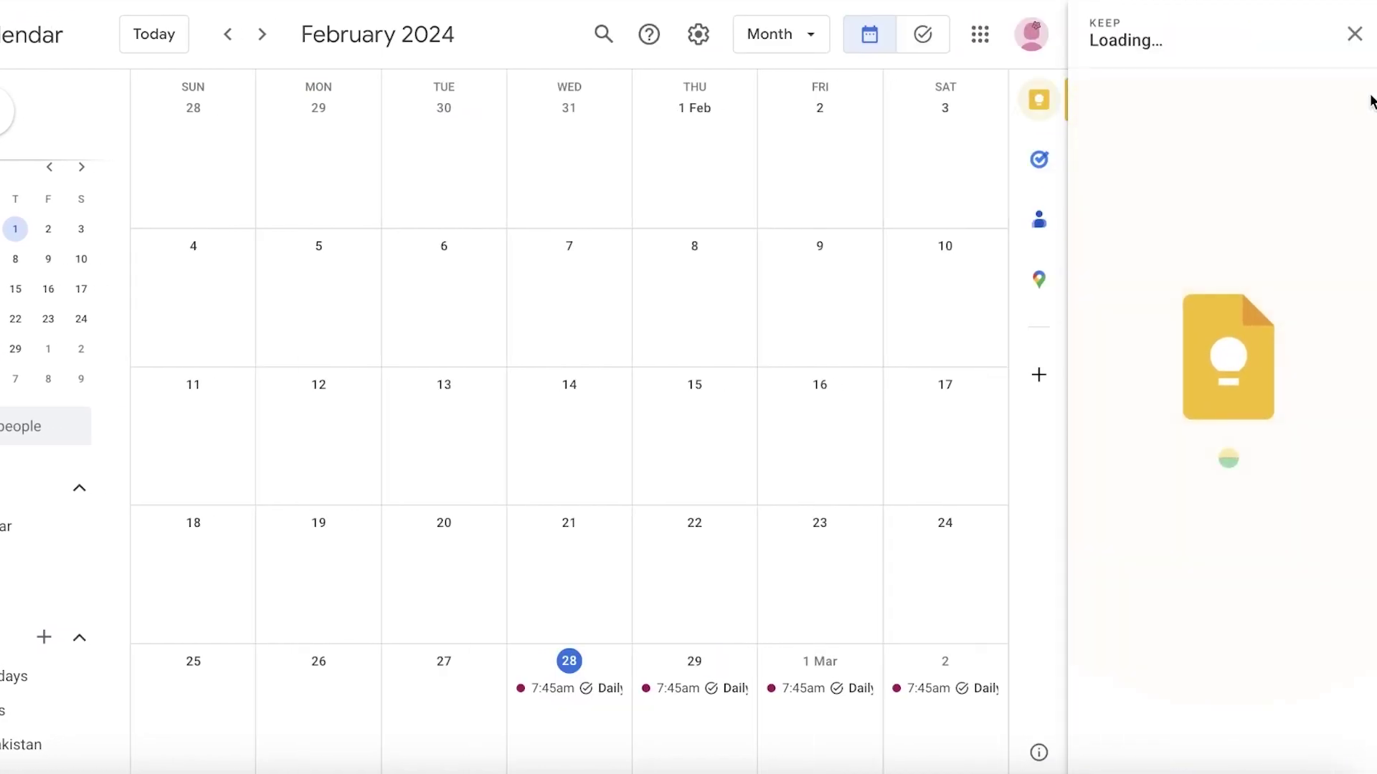
left_click(1365, 36)
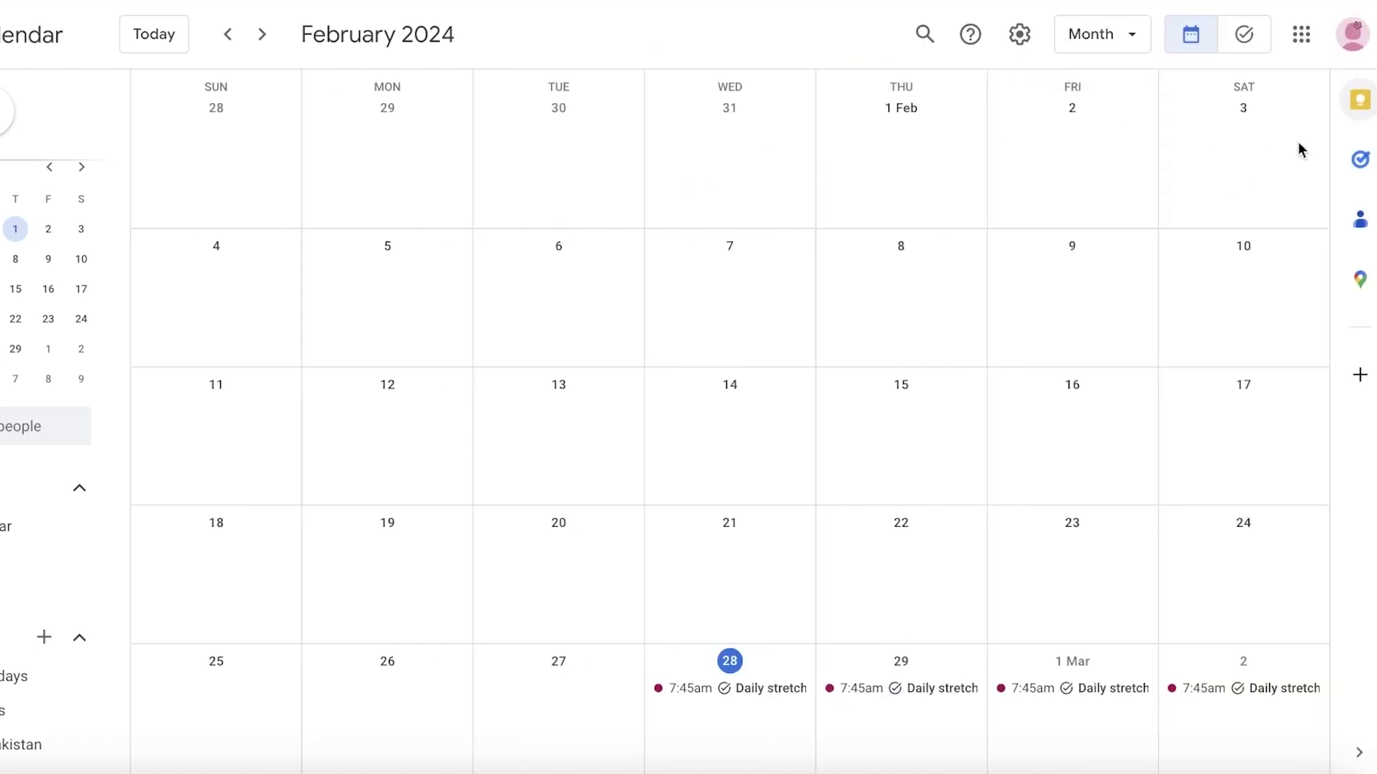
left_click(1368, 118)
left_click(1227, 182)
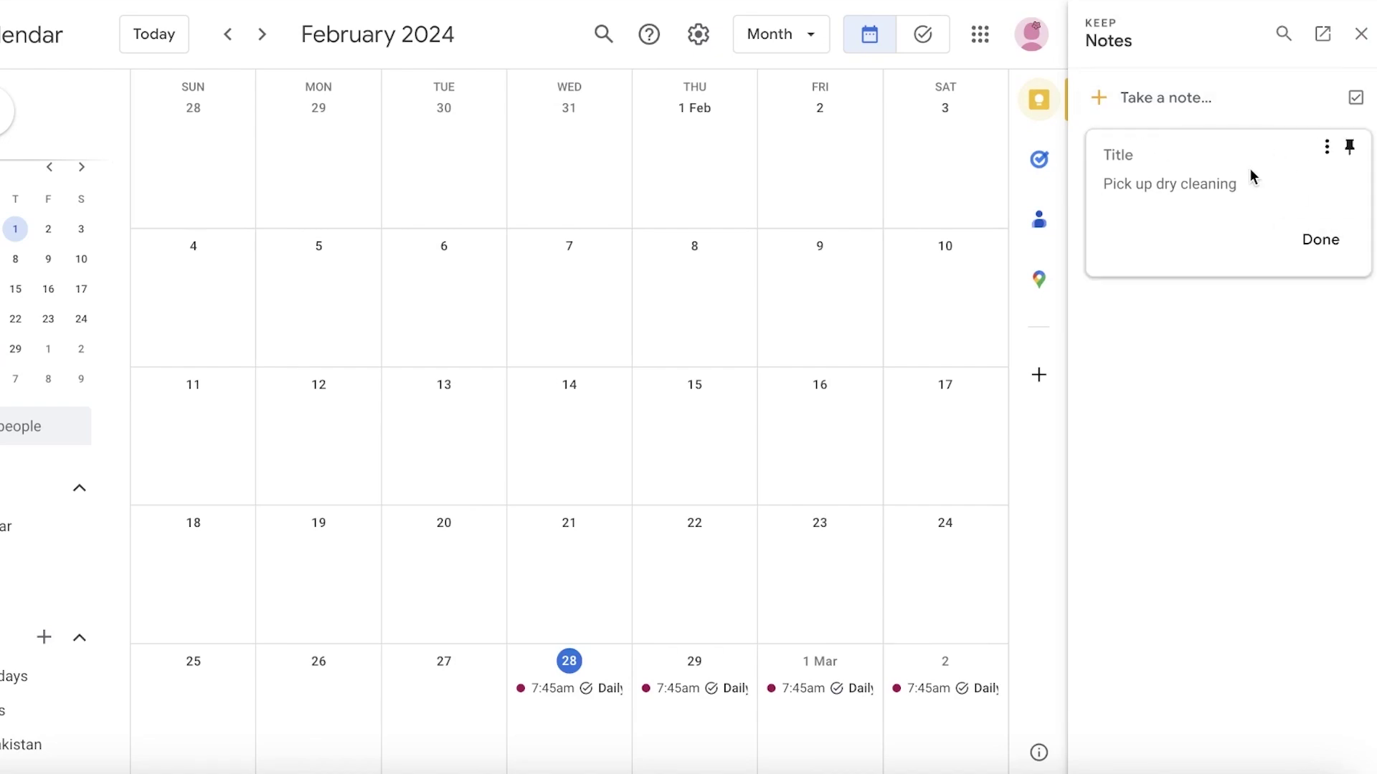
left_click(1330, 265)
left_click(1147, 172)
left_click(1163, 170)
left_click(1206, 387)
left_click(1355, 97)
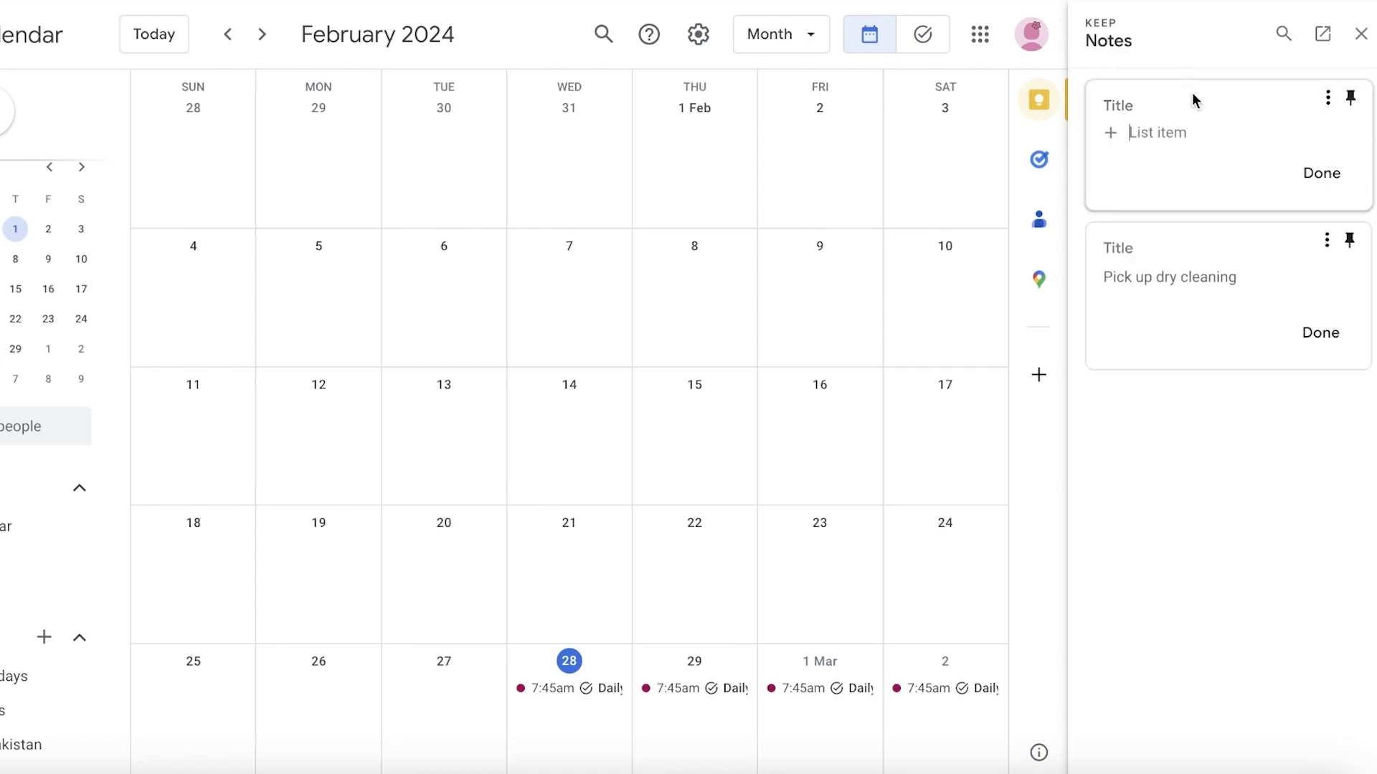
left_click(1233, 445)
left_click(1361, 33)
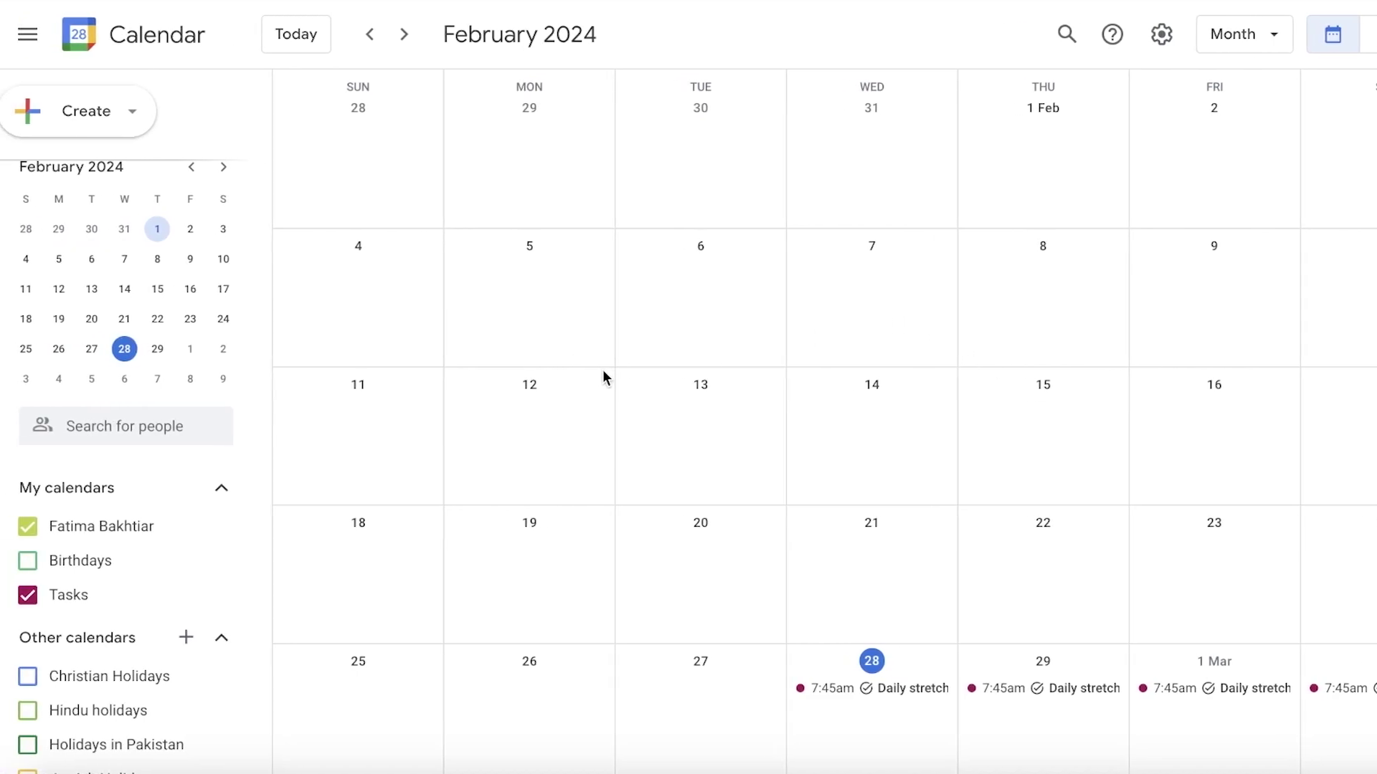
Start a new appointment schedule 'Visa Consulting' with 1-hour slots repeating weekly
left_click(108, 119)
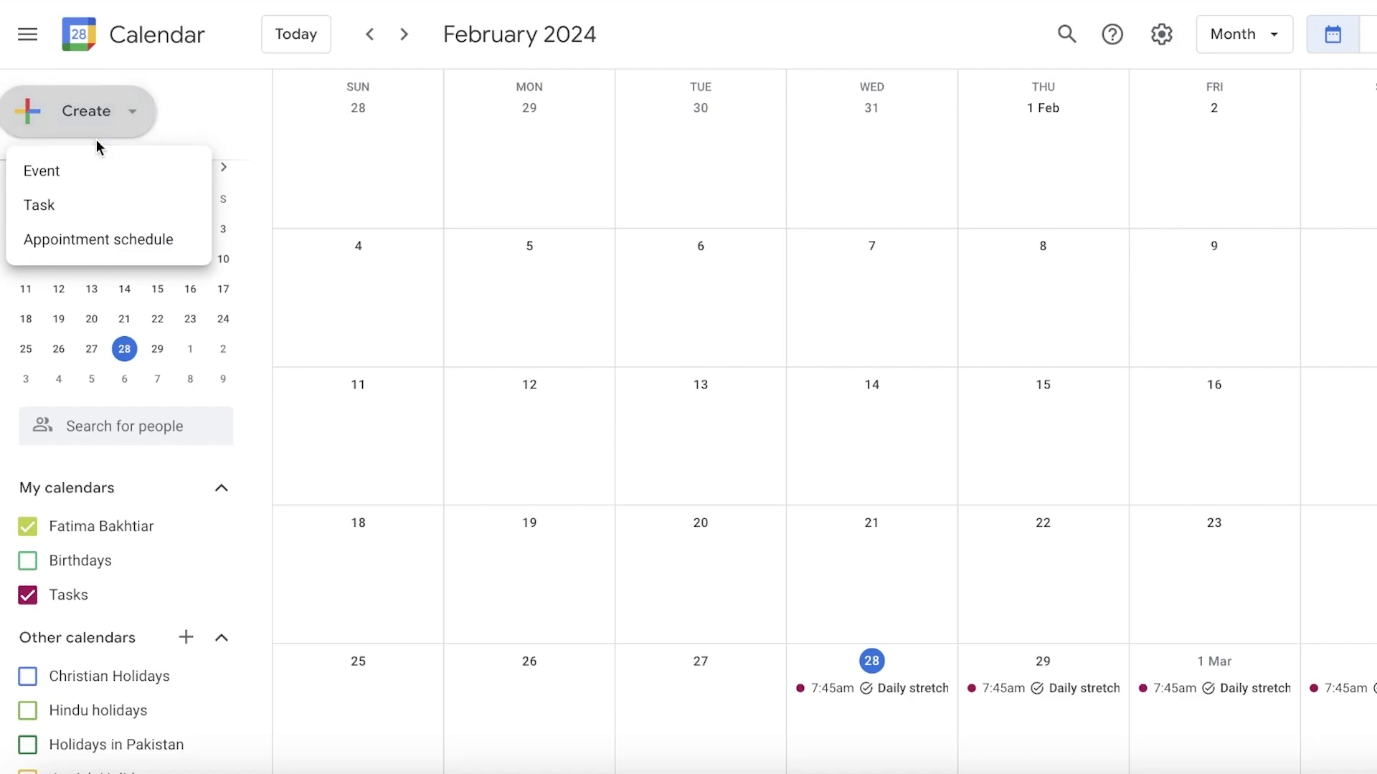
left_click(109, 239)
left_click(175, 98)
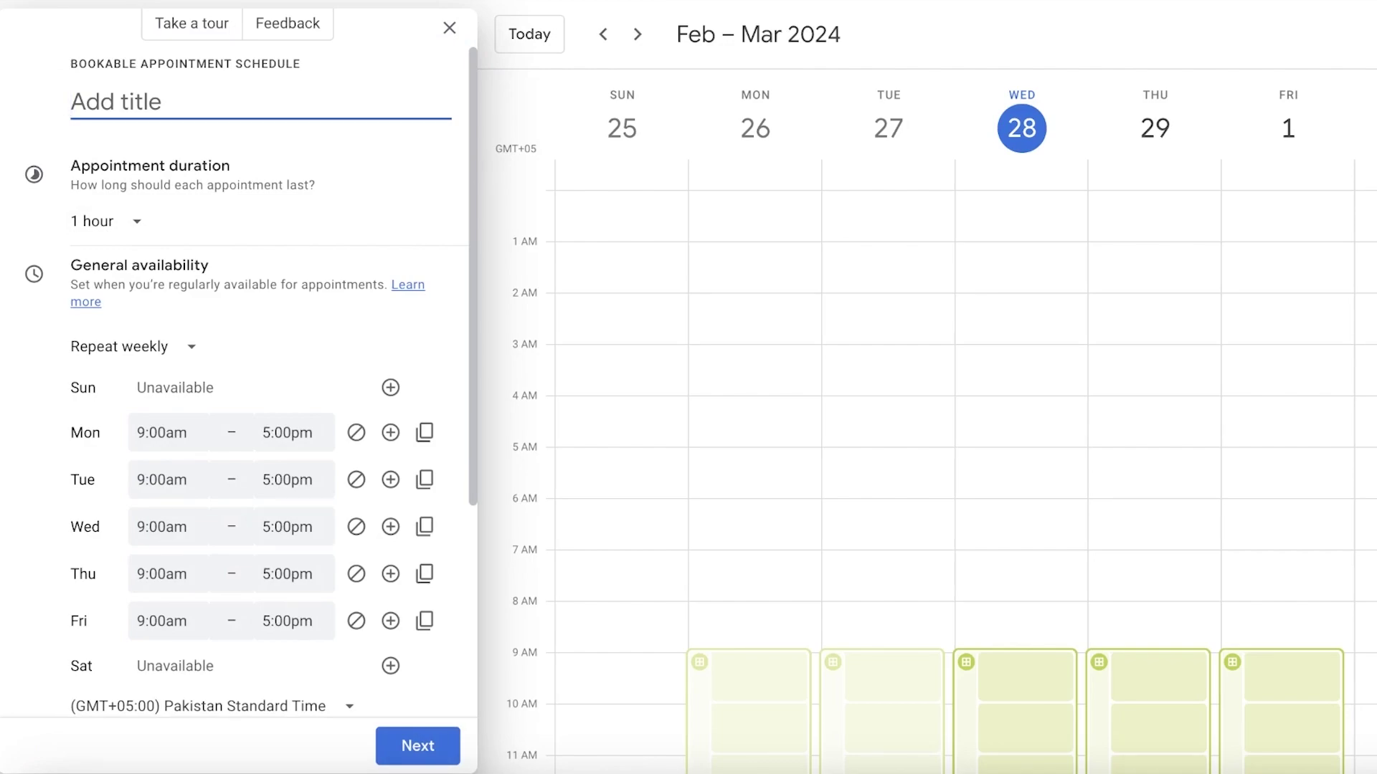
type("Visa Consulting")
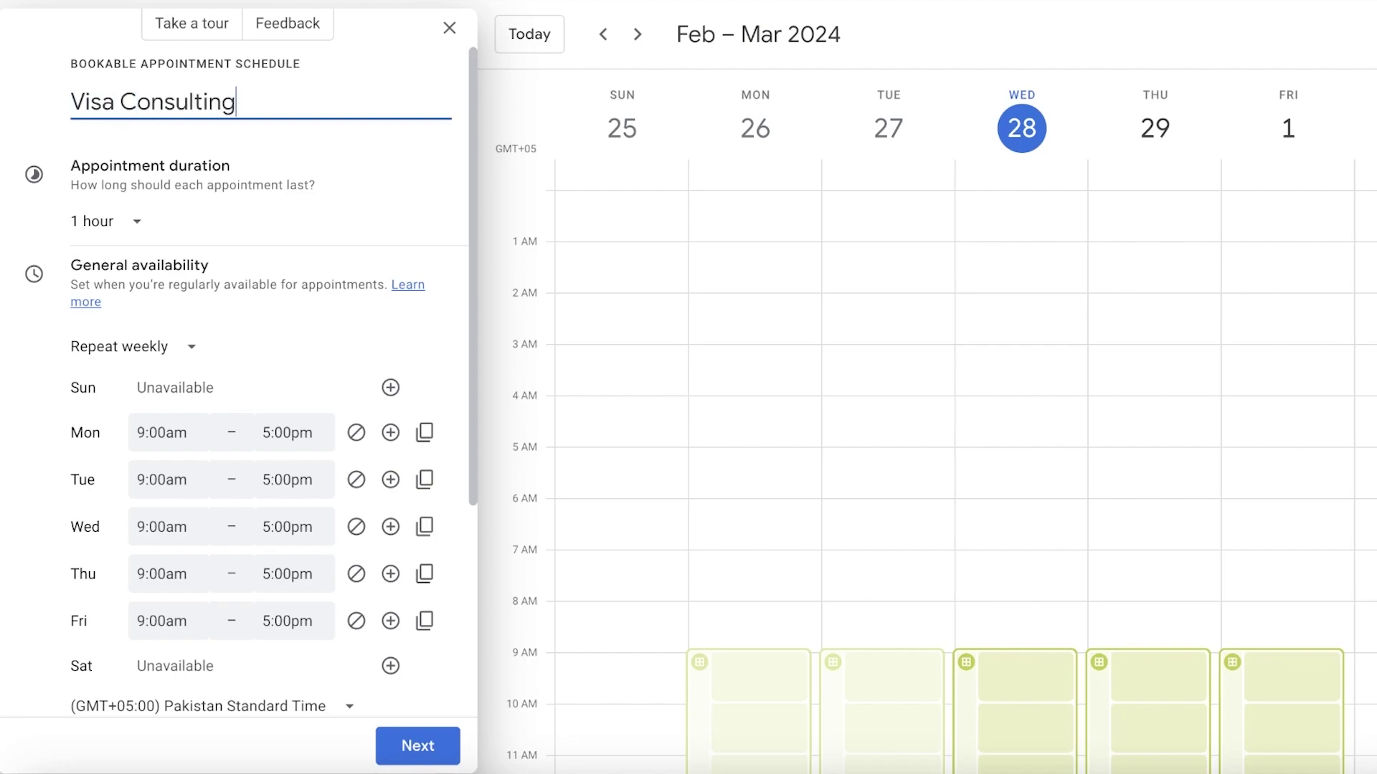
left_click(108, 221)
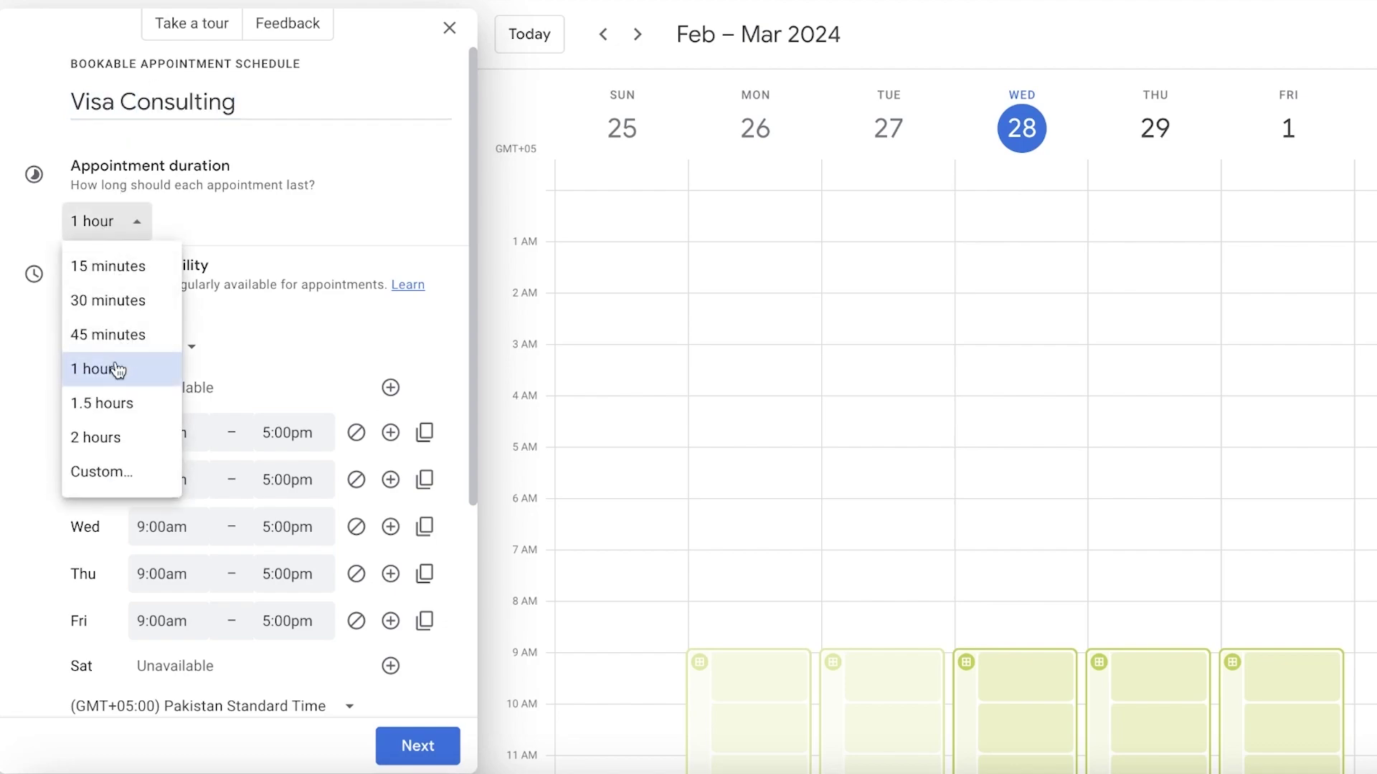
left_click(118, 370)
left_click(169, 349)
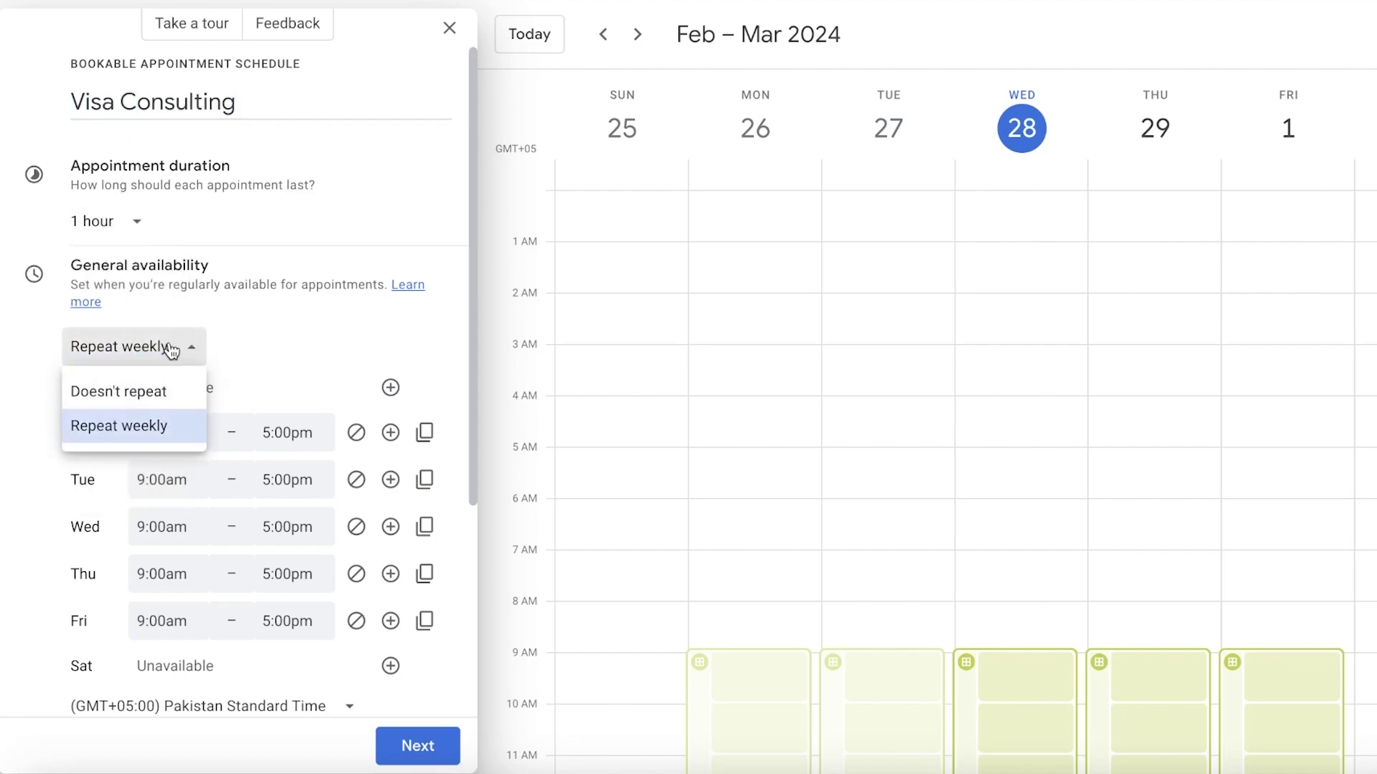
left_click(159, 425)
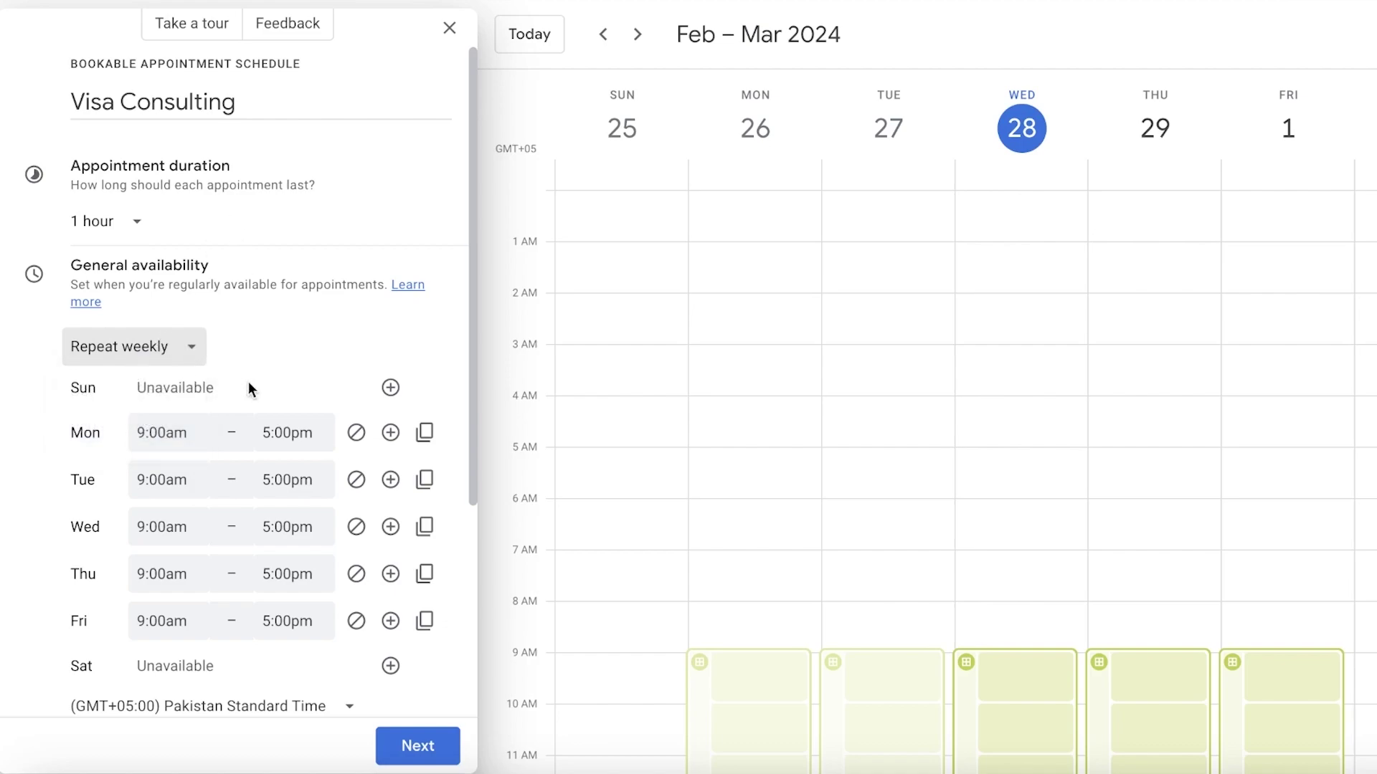
Set Monday availability to 7:00pm–10:00pm and copy it to Tuesday–Friday
left_click(163, 433)
scroll(193, 531, "down", 3)
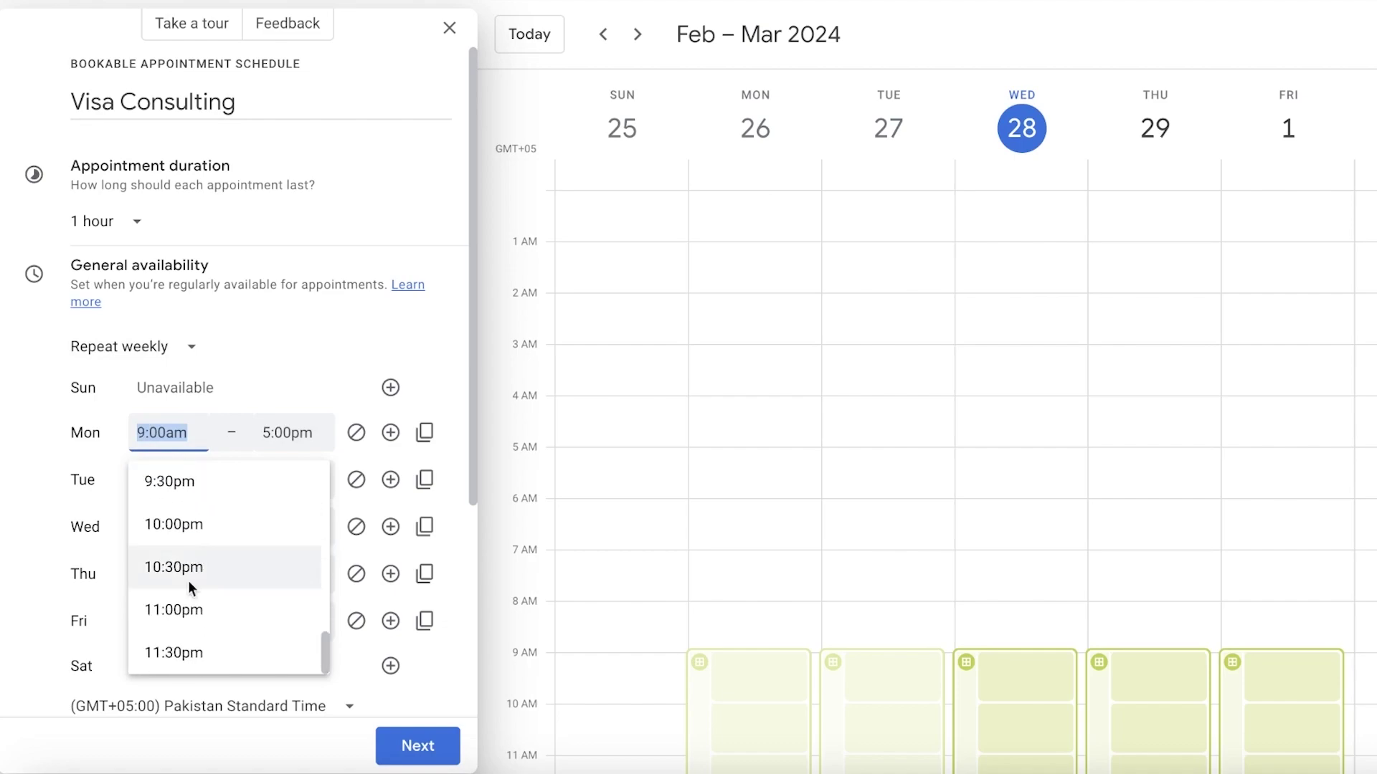
left_click(273, 567)
left_click(288, 433)
scroll(286, 587, "down", 3)
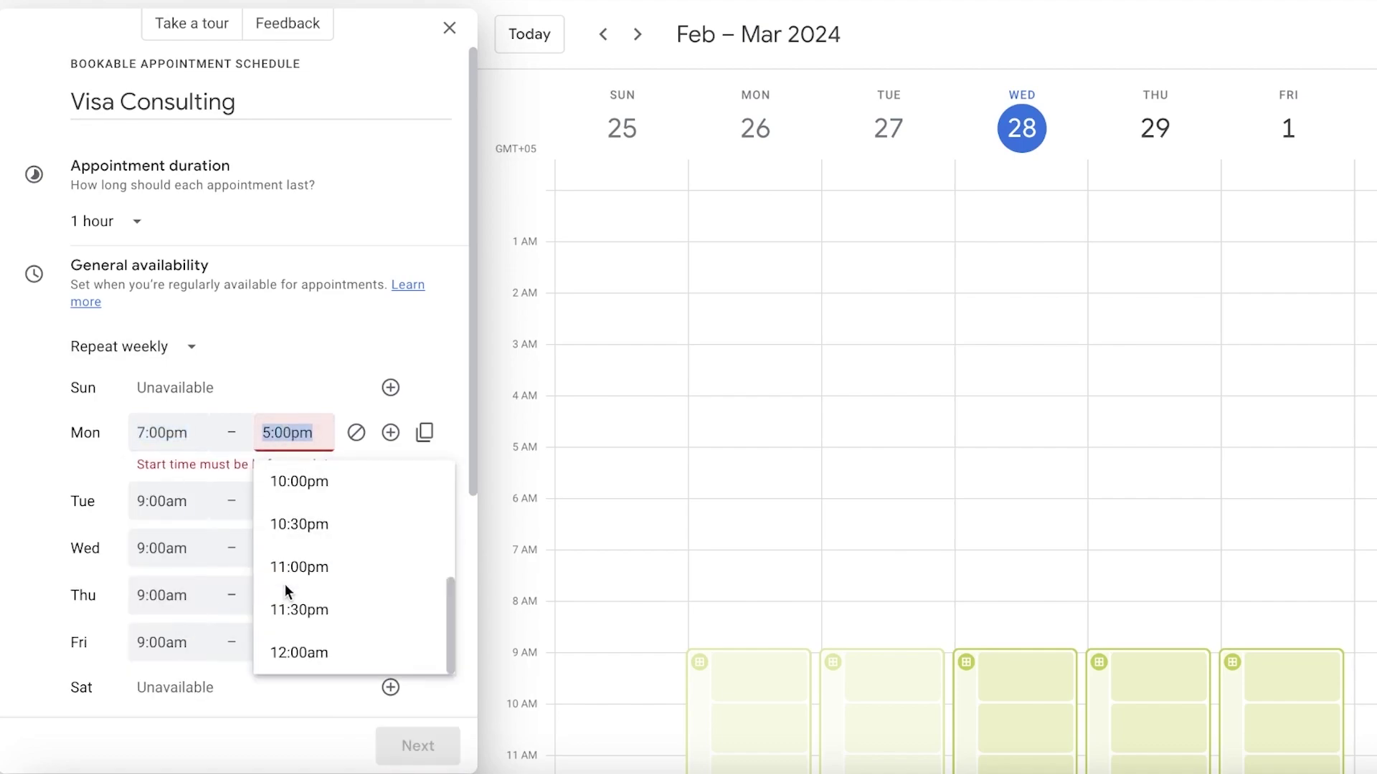
left_click(304, 479)
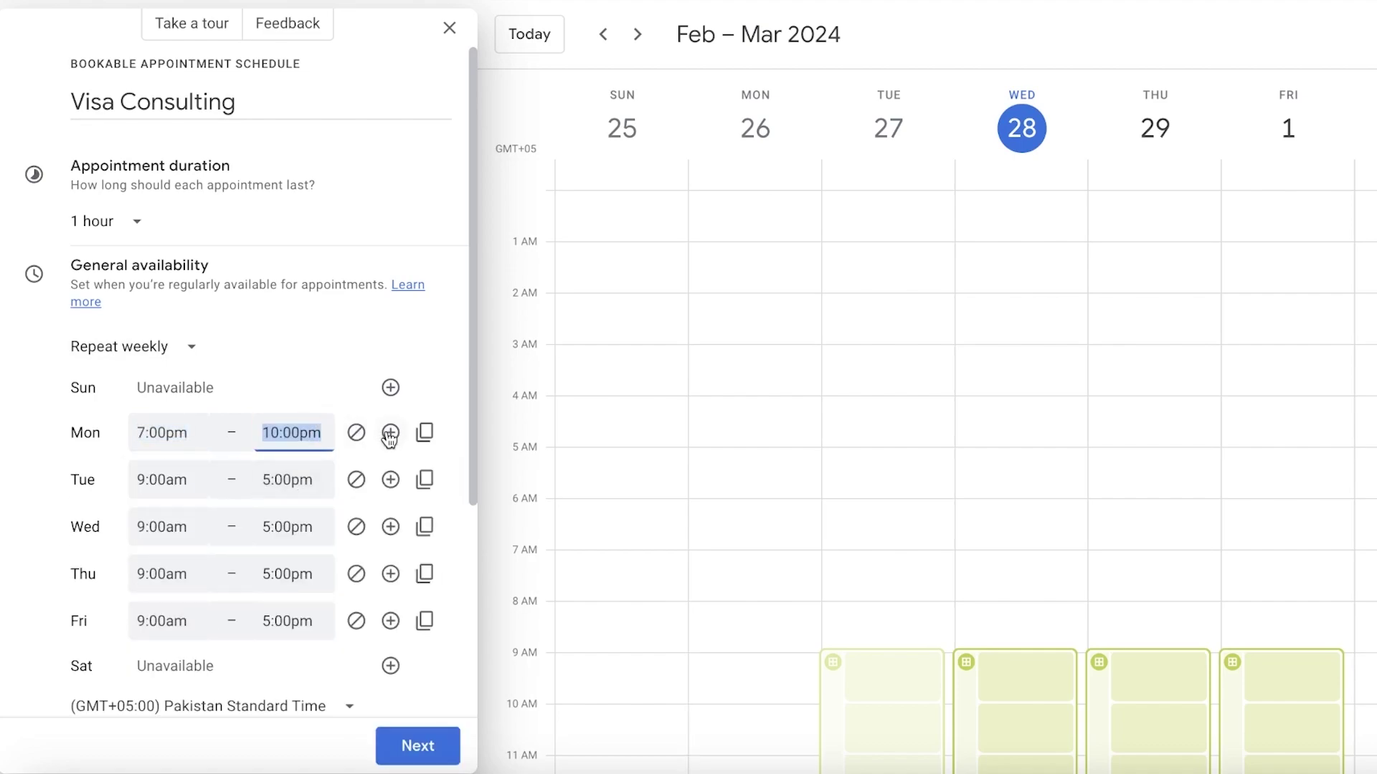
left_click(424, 433)
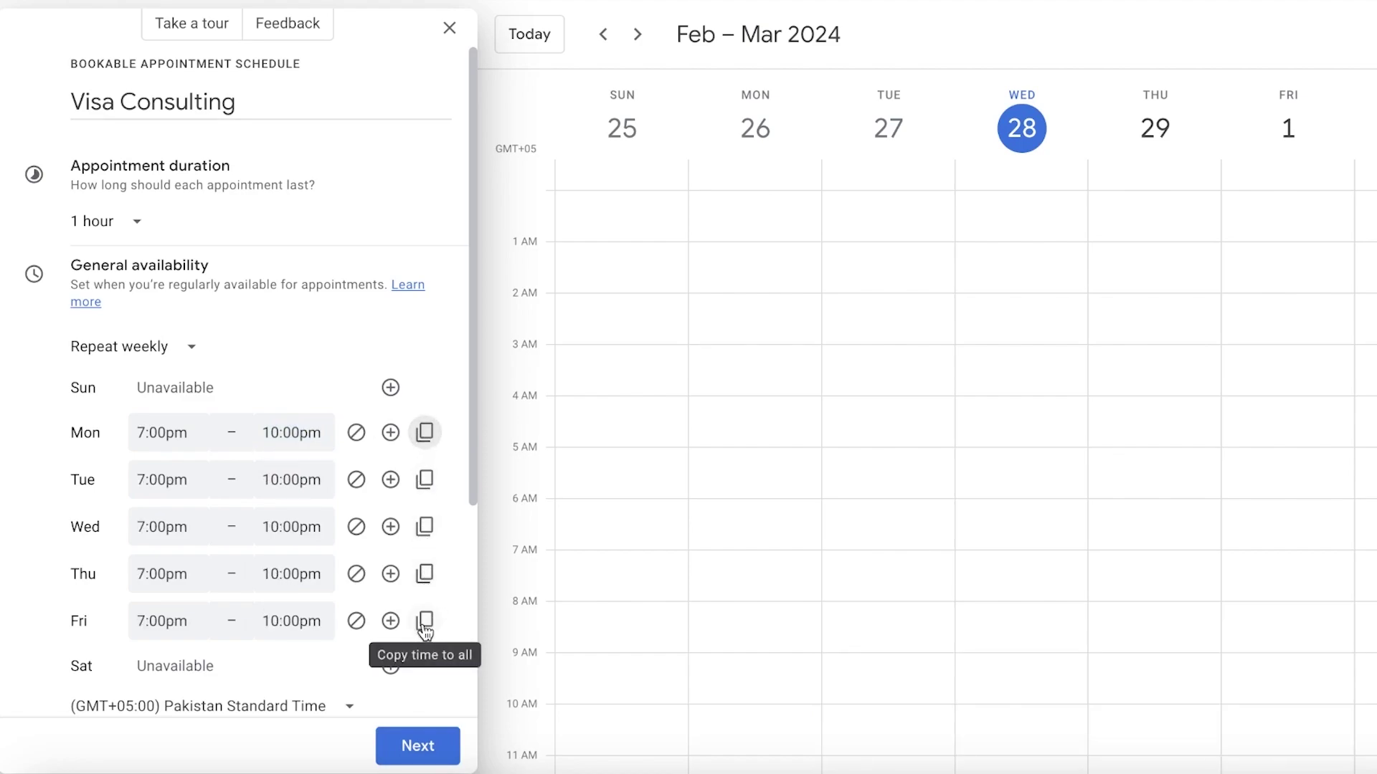
Make Monday end at 9:00pm, remove the 11:00pm–12:00am slot, and copy to all weekdays
left_click(391, 434)
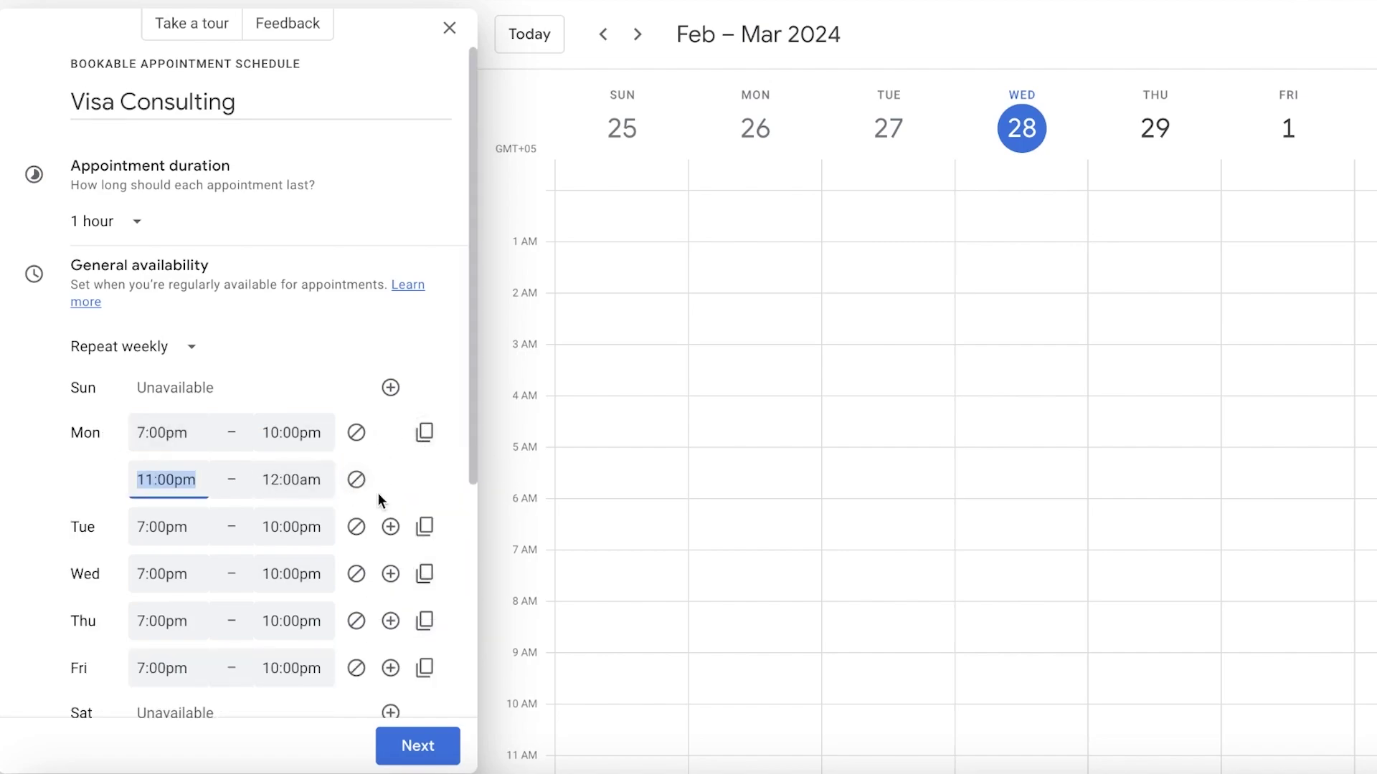
left_click(331, 439)
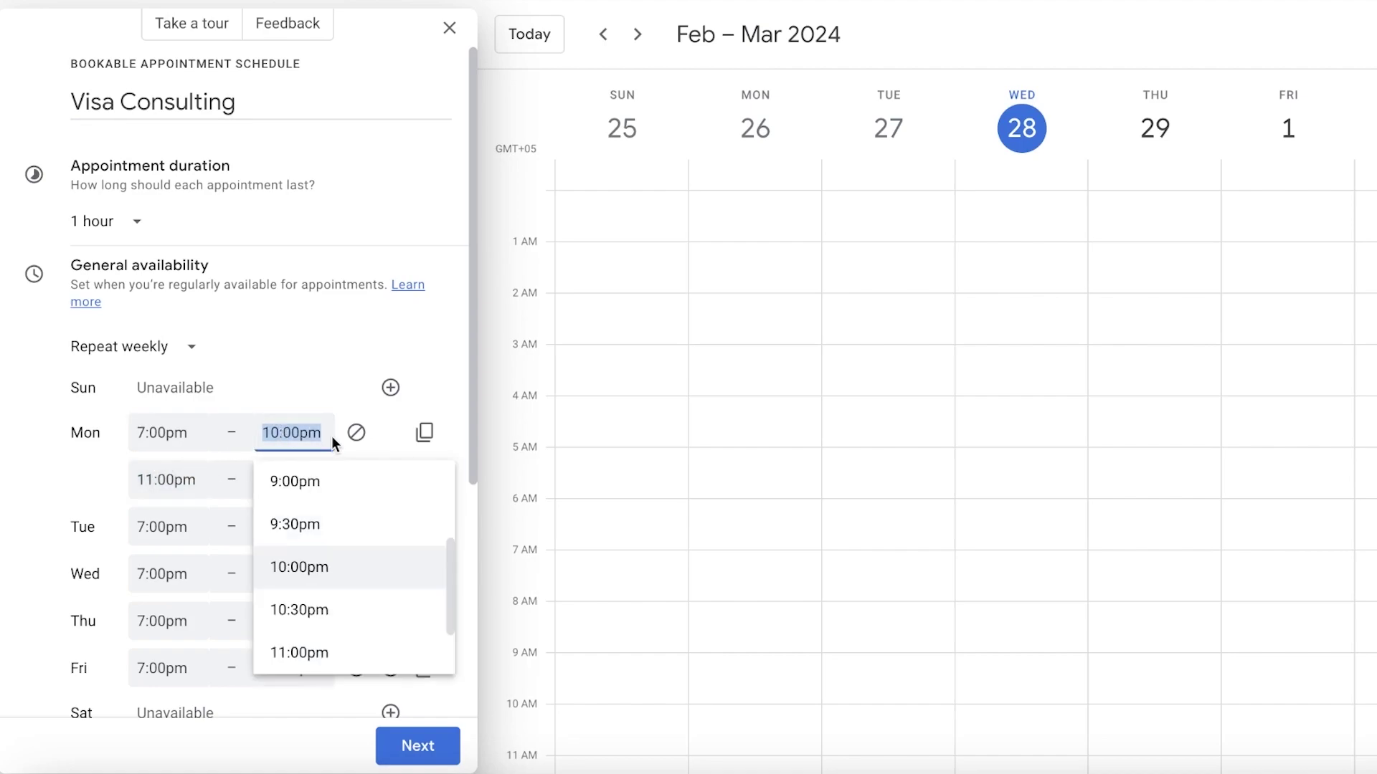
scroll(305, 528, "up", 3)
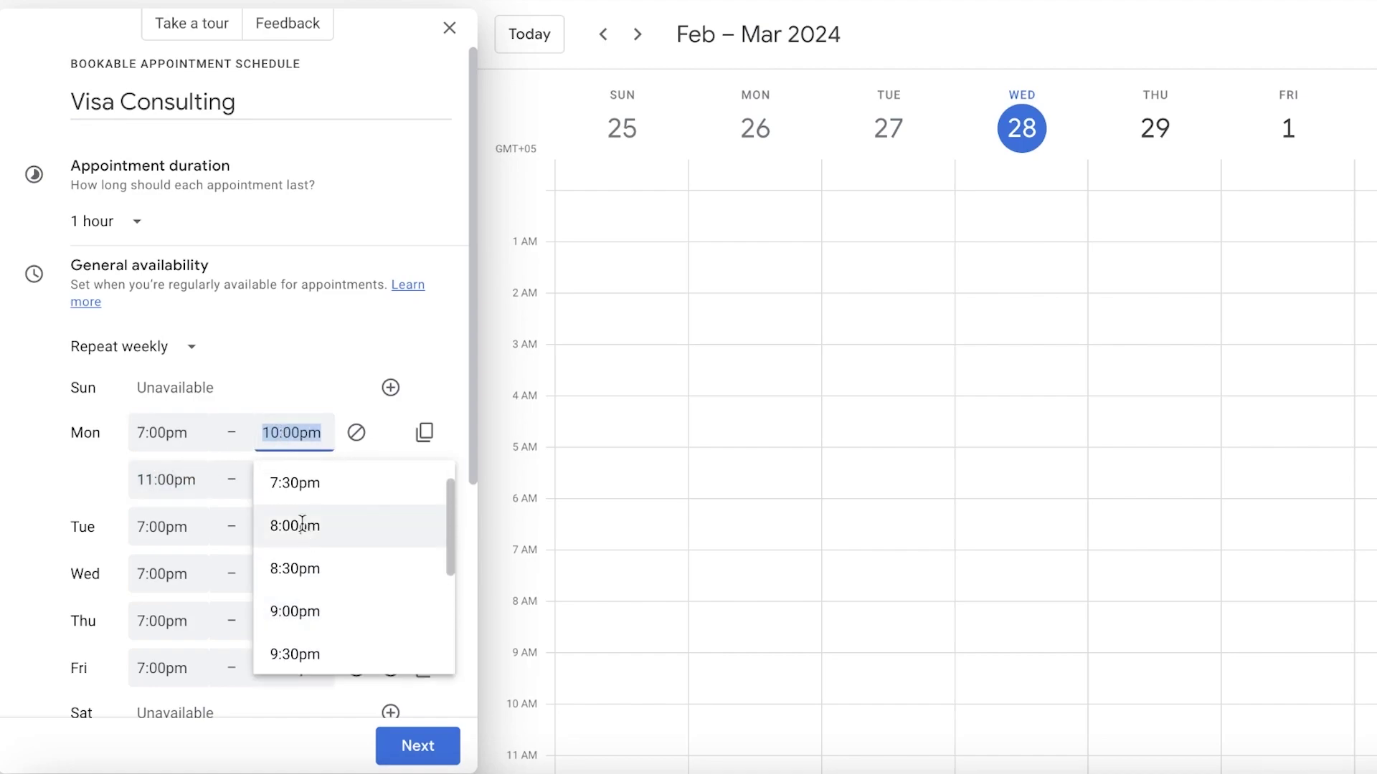
scroll(277, 609, "down", 3)
scroll(271, 516, "up", 1)
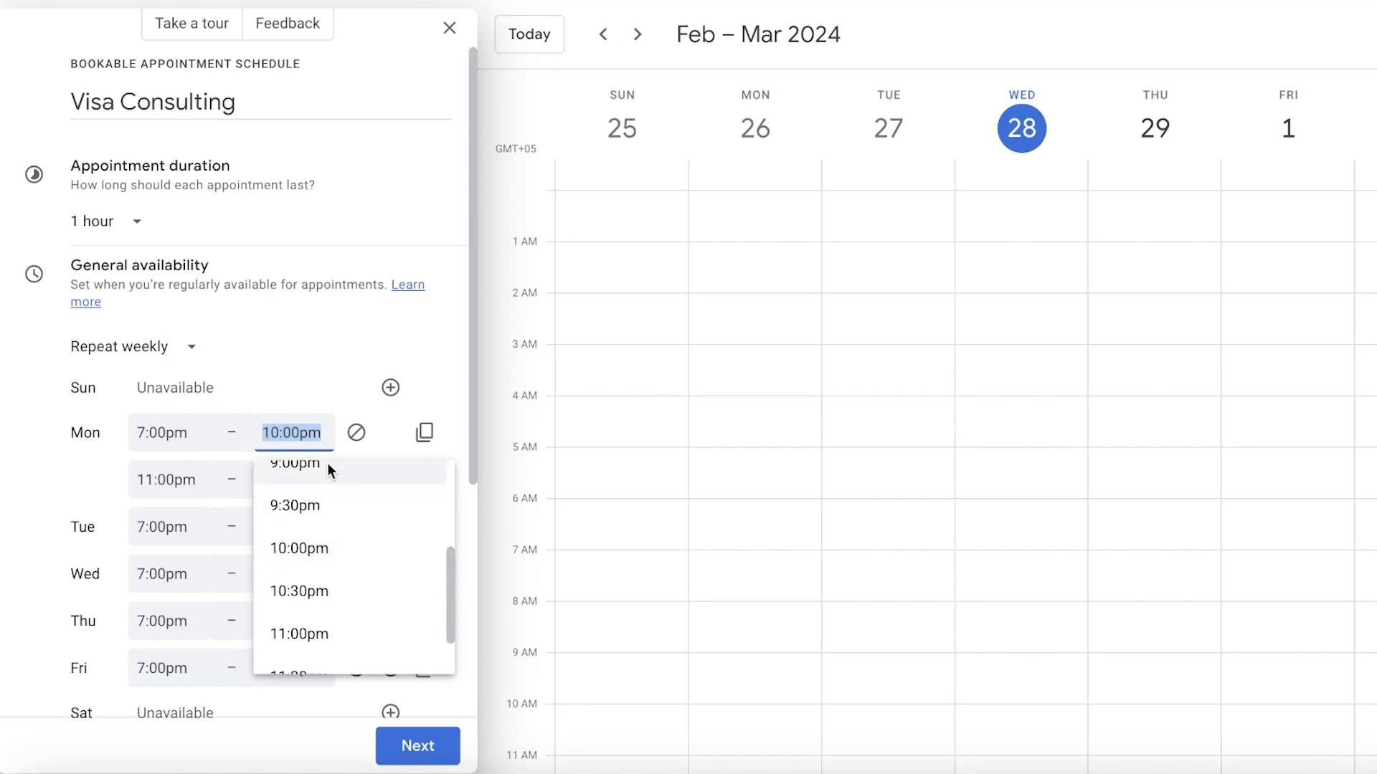
left_click(331, 471)
left_click(167, 483)
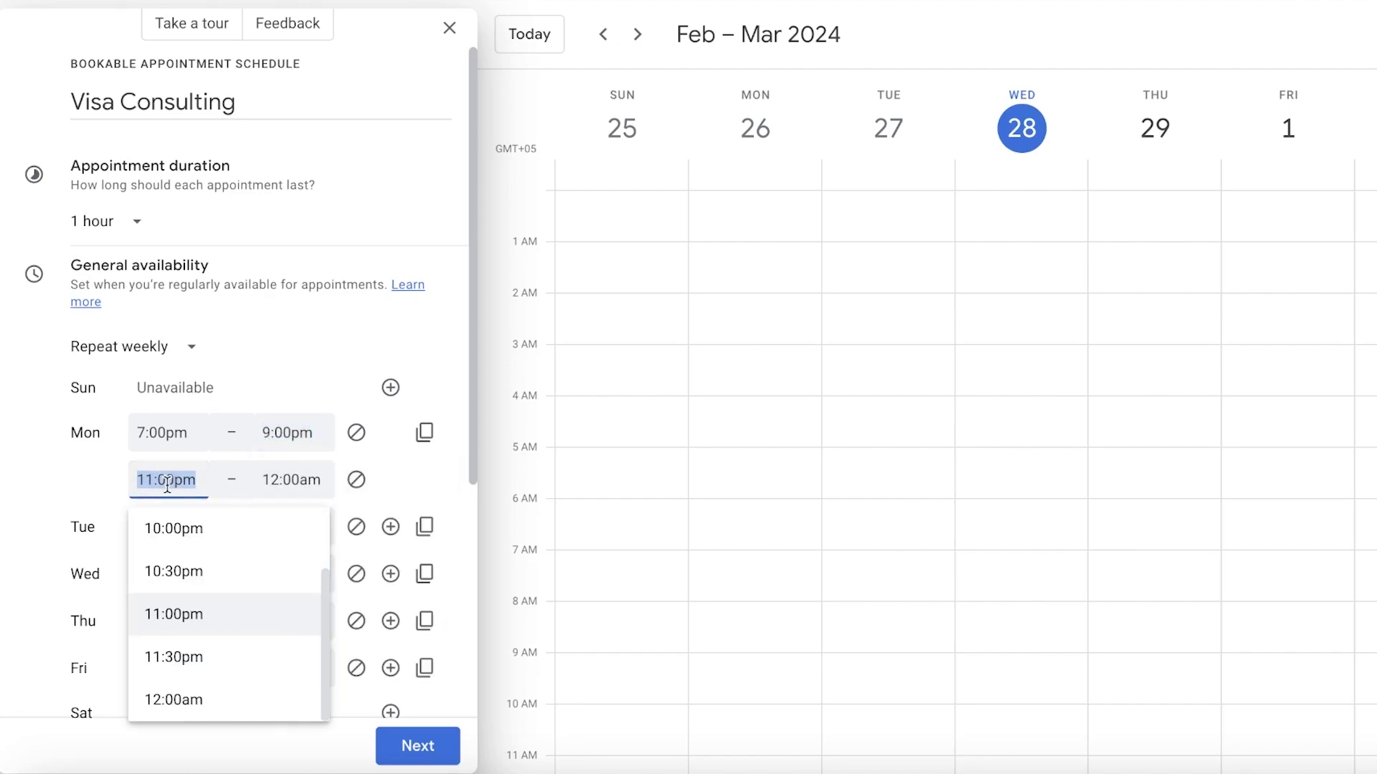
left_click(263, 482)
left_click(402, 492)
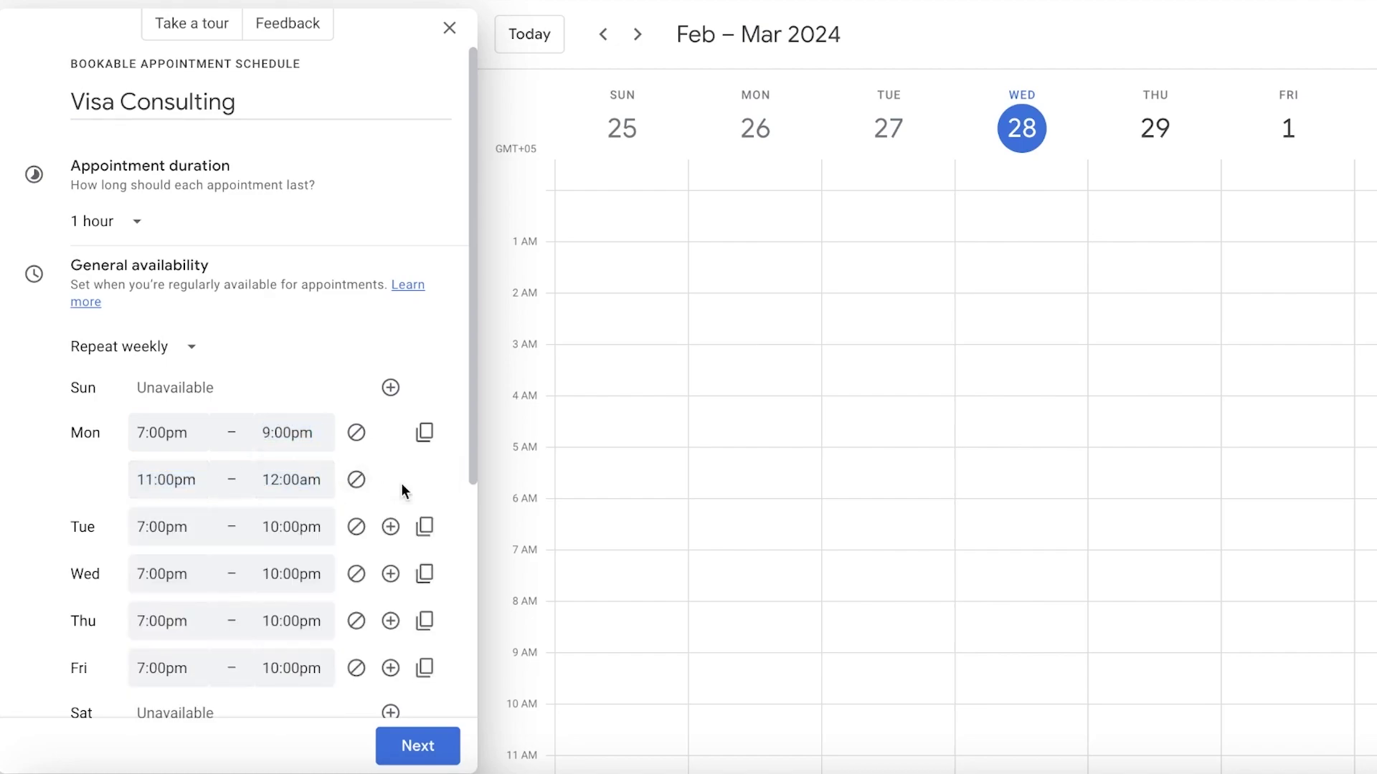
left_click(355, 482)
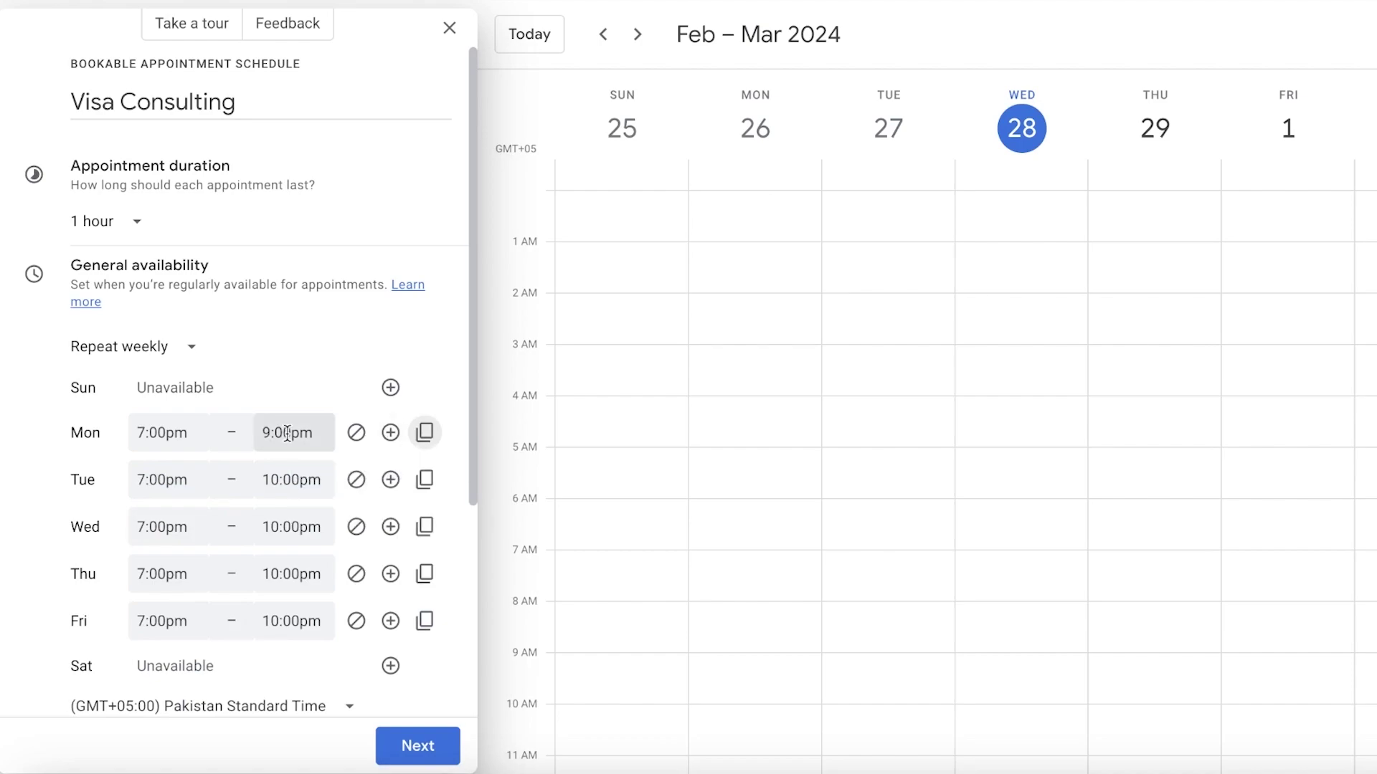
left_click(424, 434)
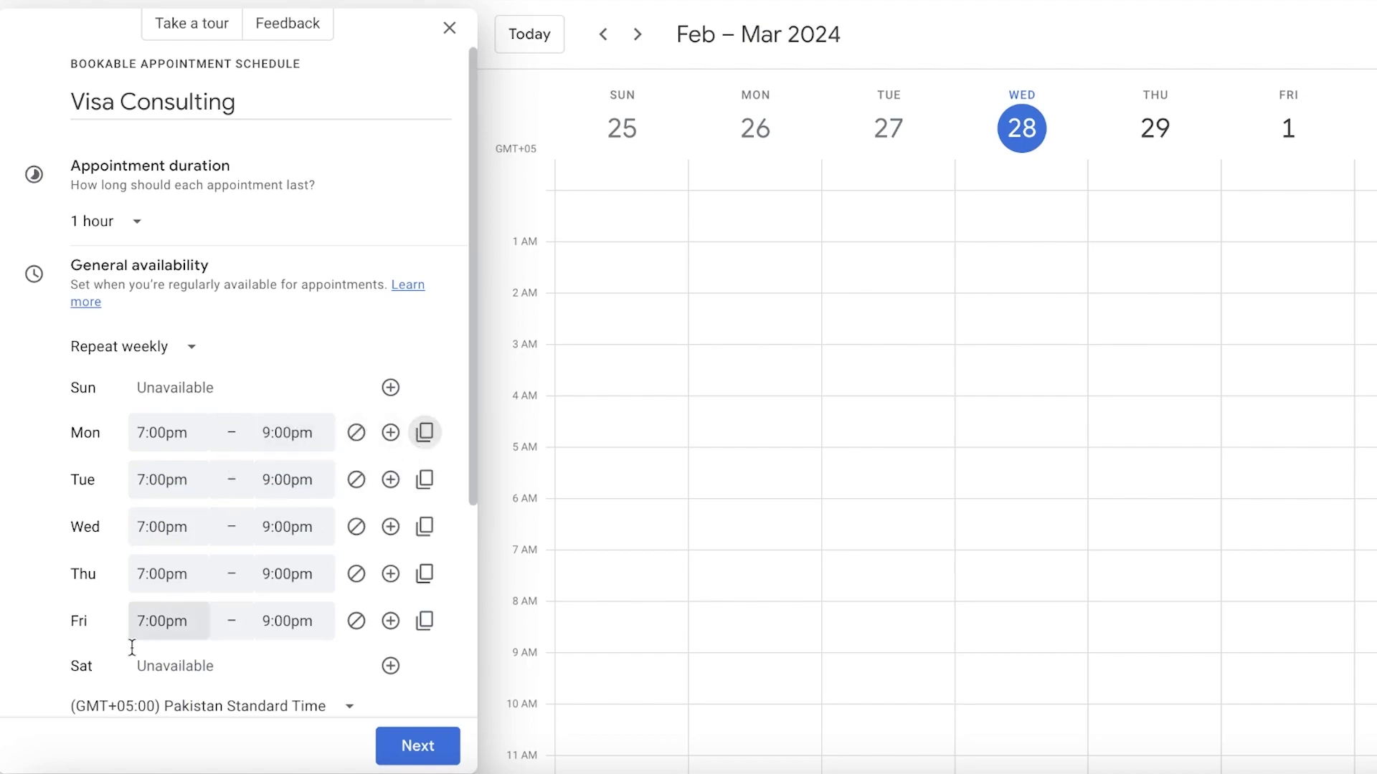
scroll(365, 487, "down", 3)
scroll(366, 486, "up", 3)
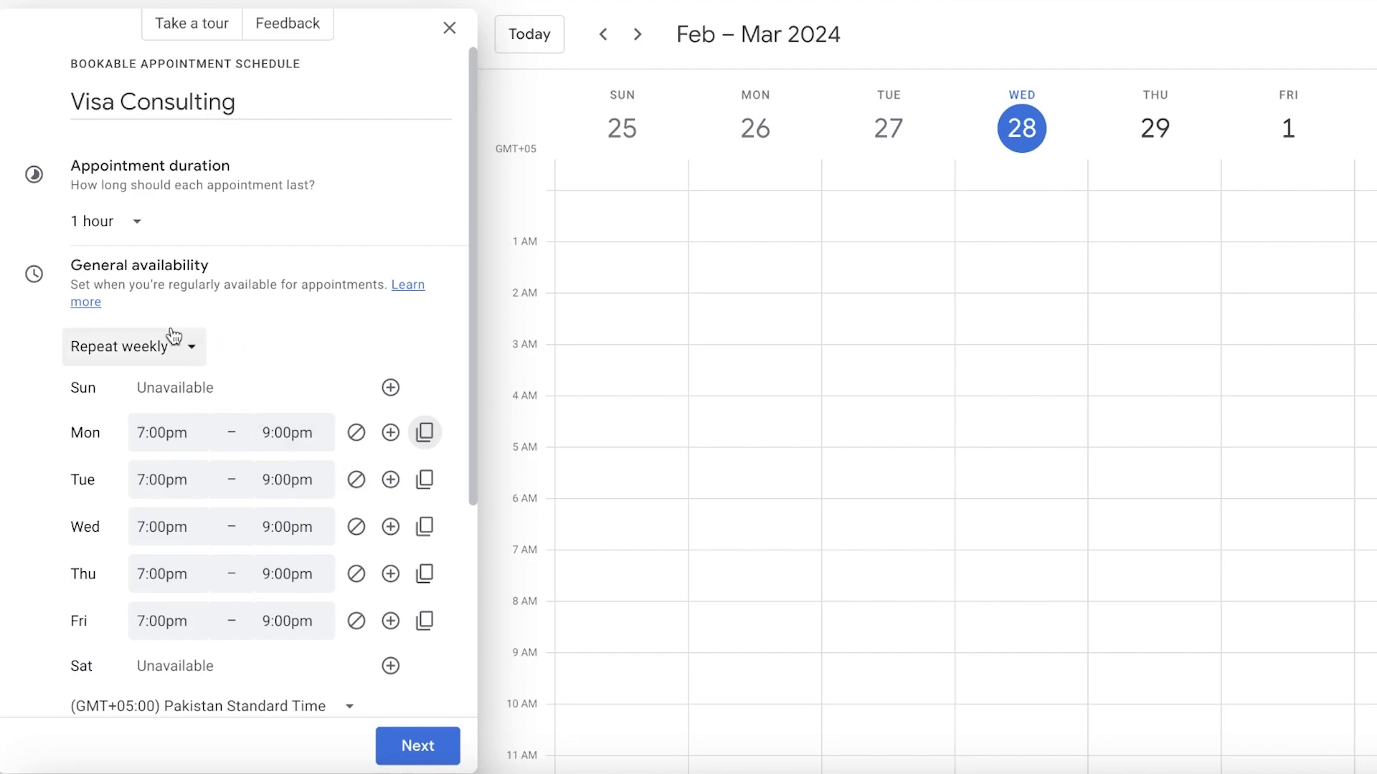
Change the appointment duration to 45 minutes
left_click(132, 222)
left_click(132, 340)
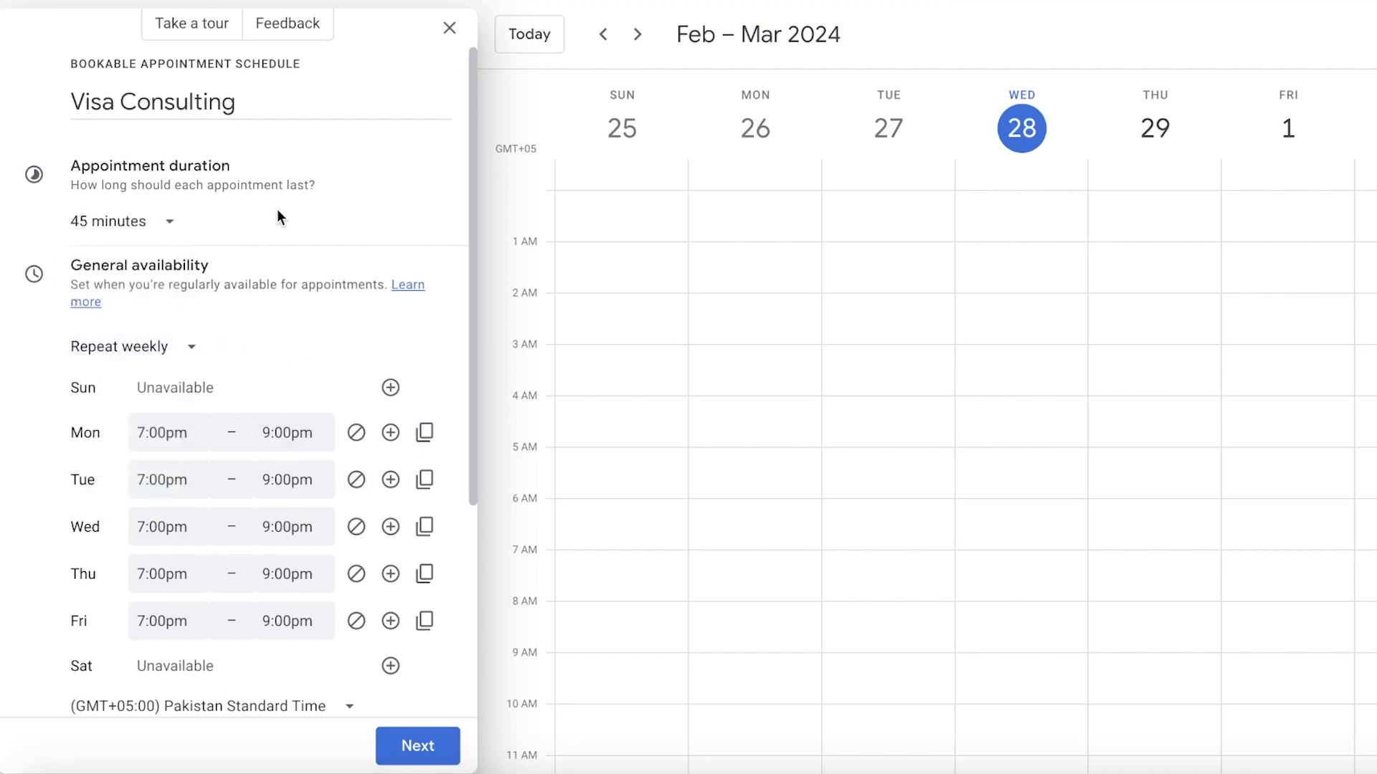
scroll(237, 270, "down", 3)
scroll(236, 269, "down", 2)
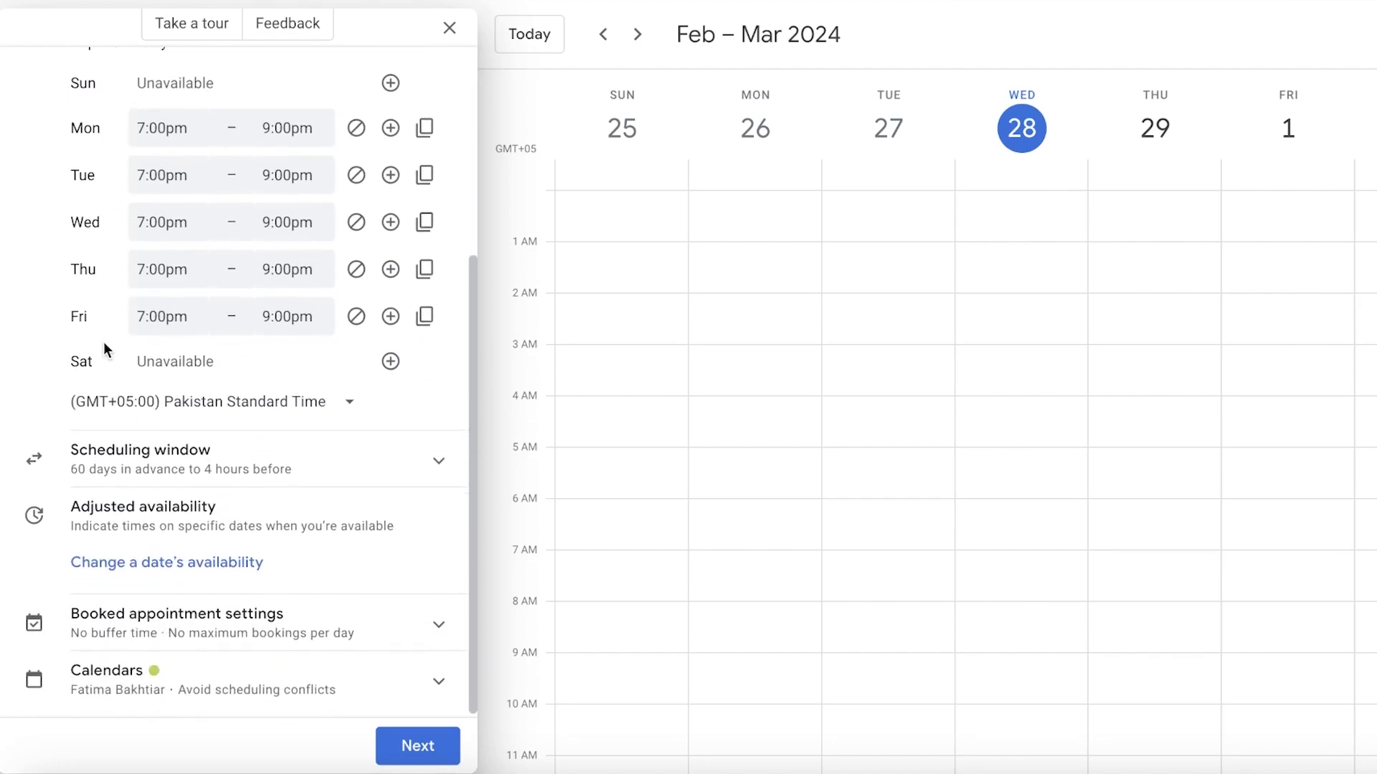
In the scheduling window, set the maximum advance booking to 20 days
left_click(144, 465)
scroll(208, 424, "up", 3)
scroll(208, 425, "up", 2)
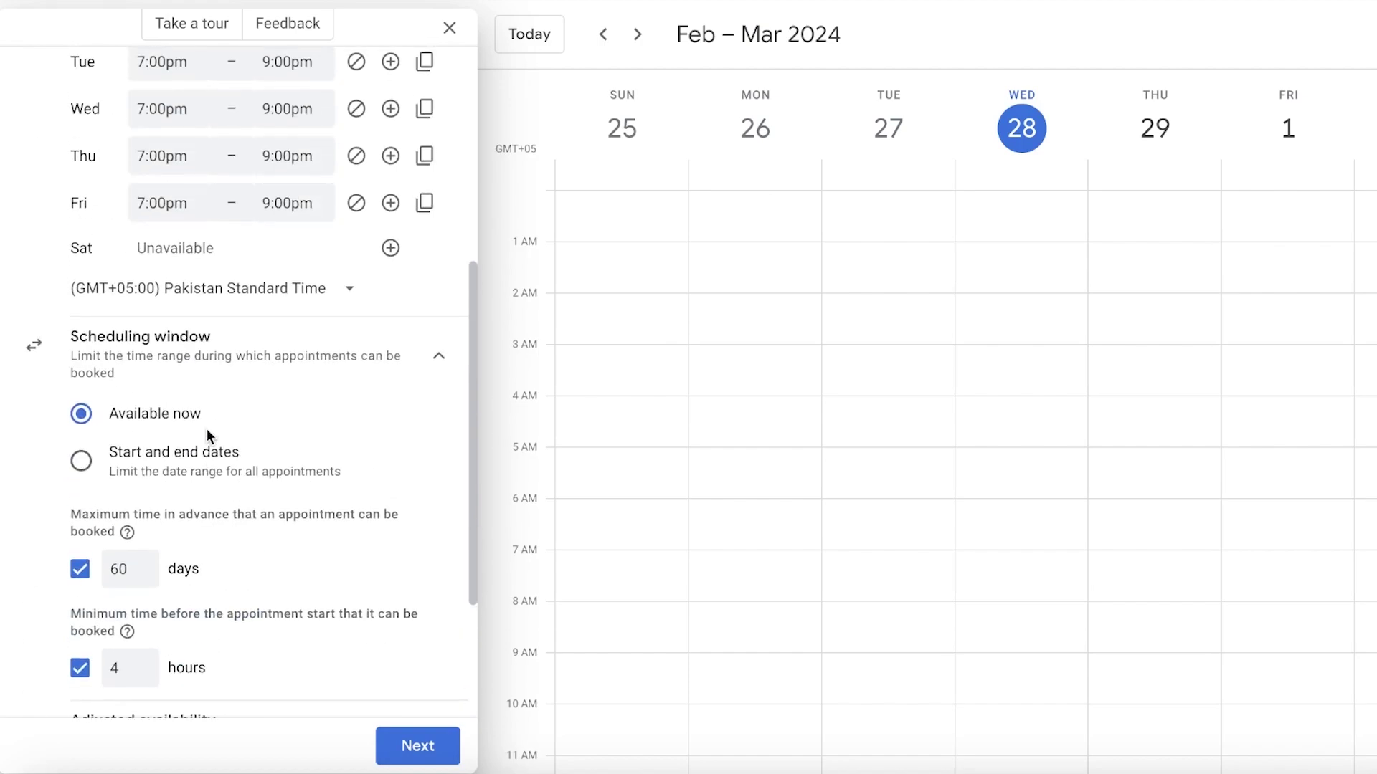
scroll(203, 440, "down", 1)
scroll(91, 471, "down", 3)
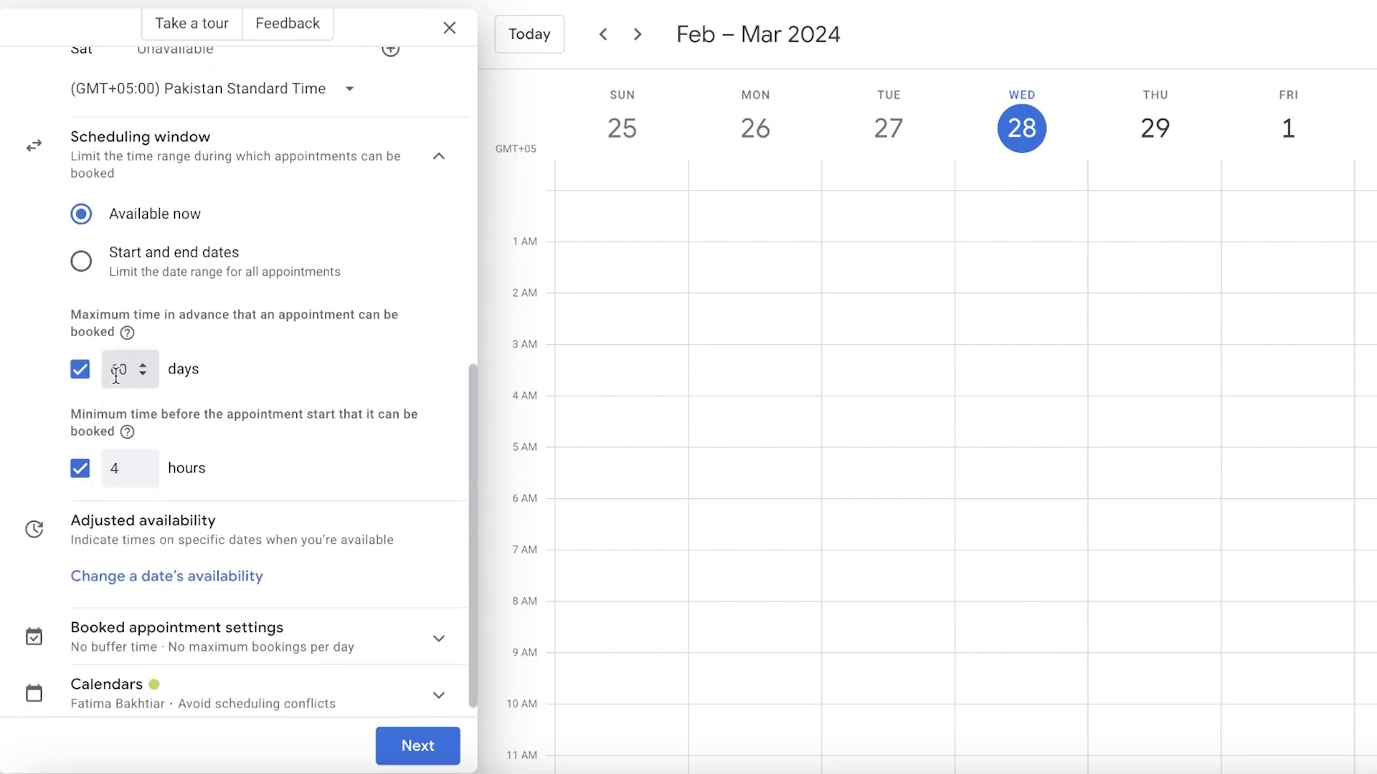
double_click(118, 371)
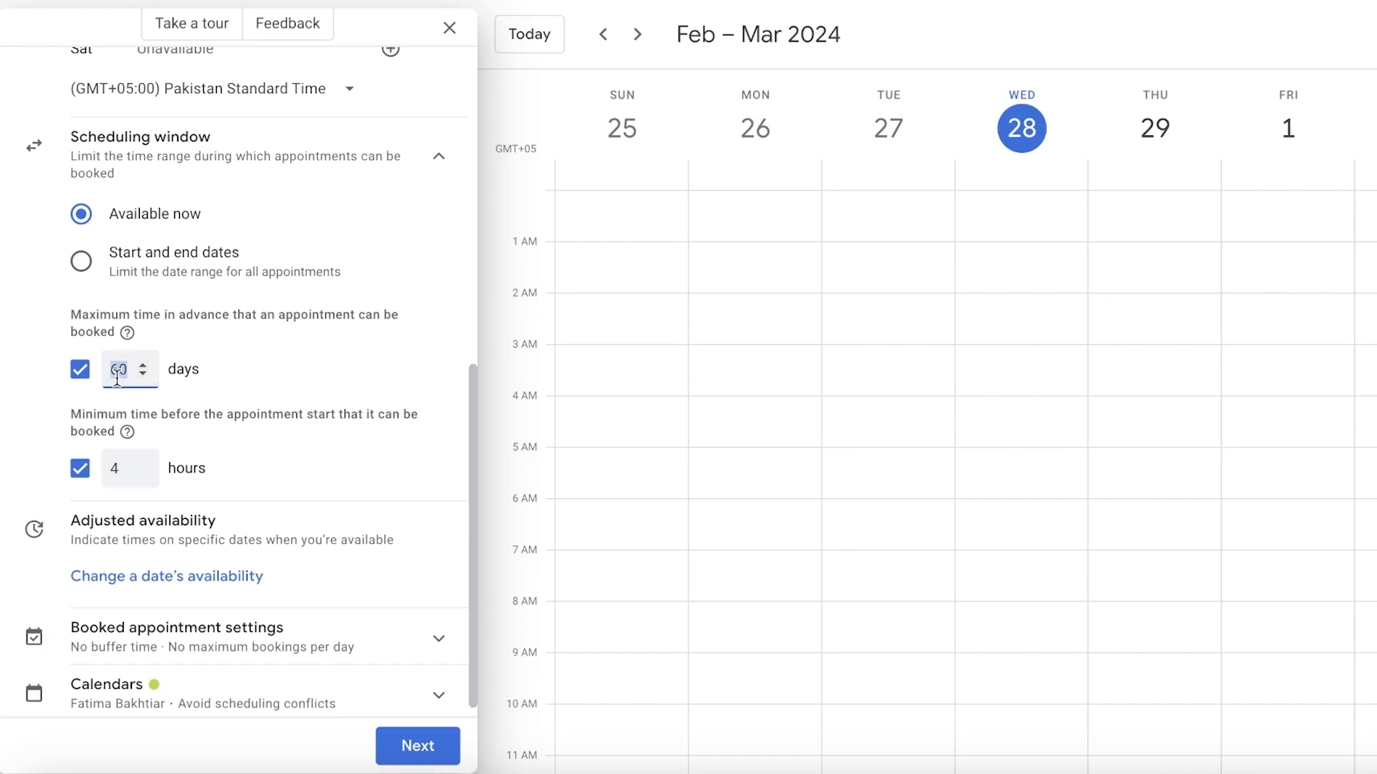
type("30")
double_click(109, 371)
left_click(126, 363)
double_click(126, 363)
type("2")
left_click(276, 330)
Set the minimum booking notice to 1 hour
left_click(142, 464)
left_click(264, 468)
left_click(113, 471)
type("1")
left_click(923, 235)
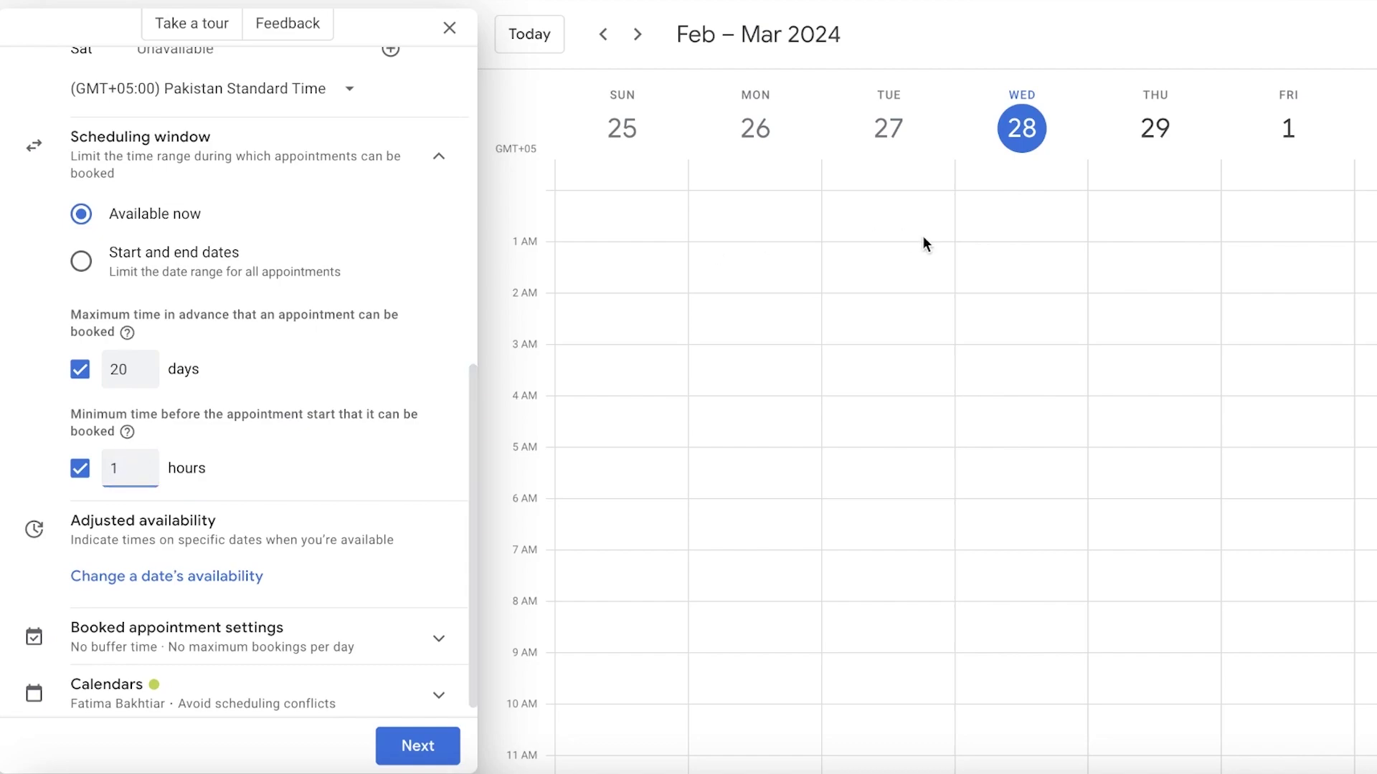
scroll(330, 394, "down", 1)
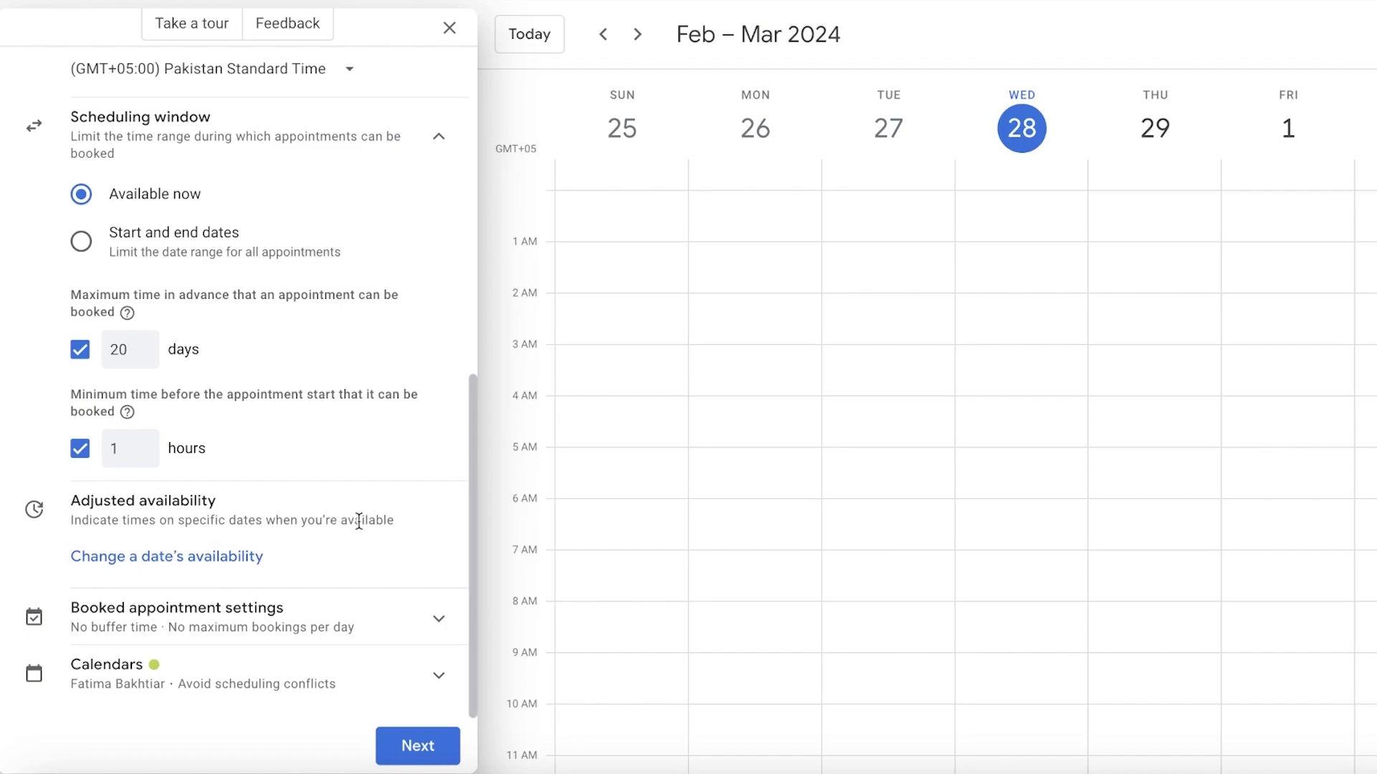
Turn on buffer time of 5 minutes between appointments
left_click(214, 563)
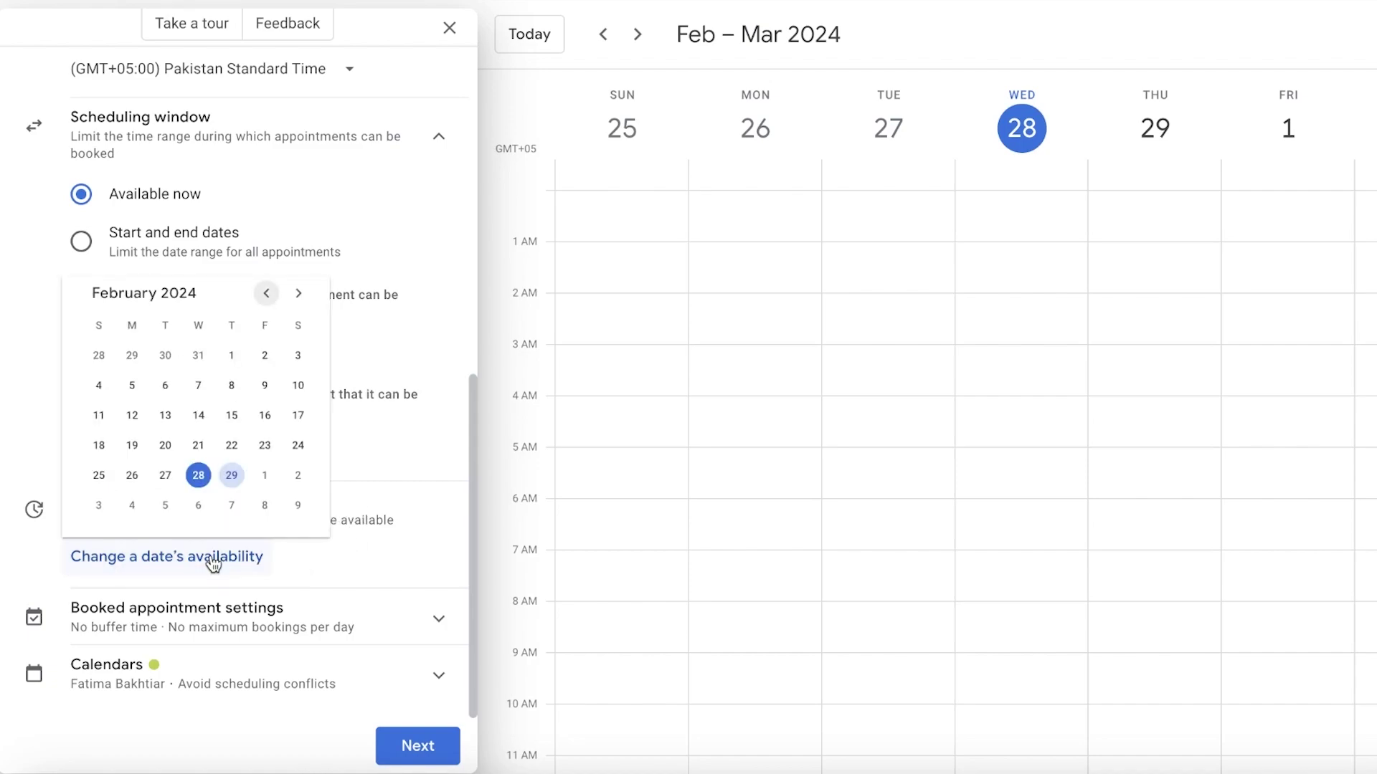
left_click(404, 441)
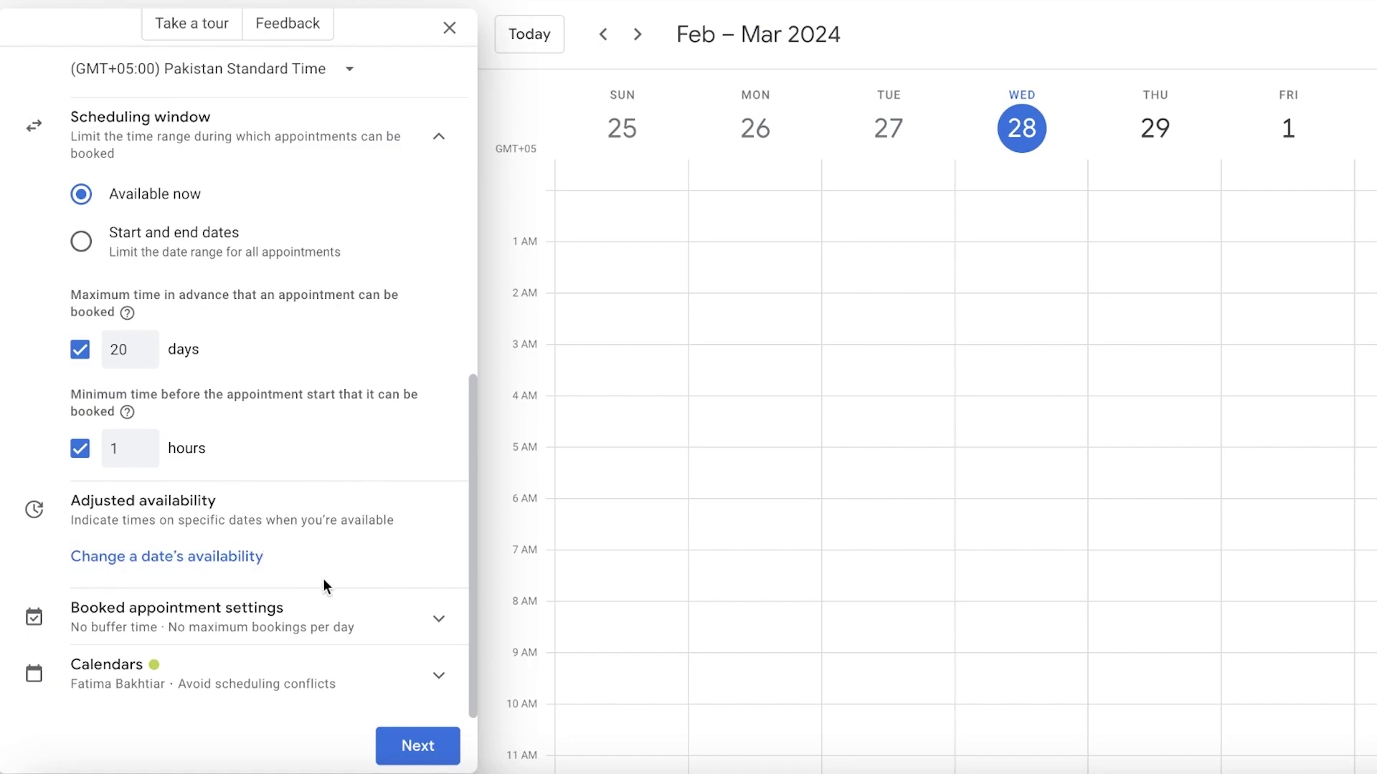
left_click(283, 623)
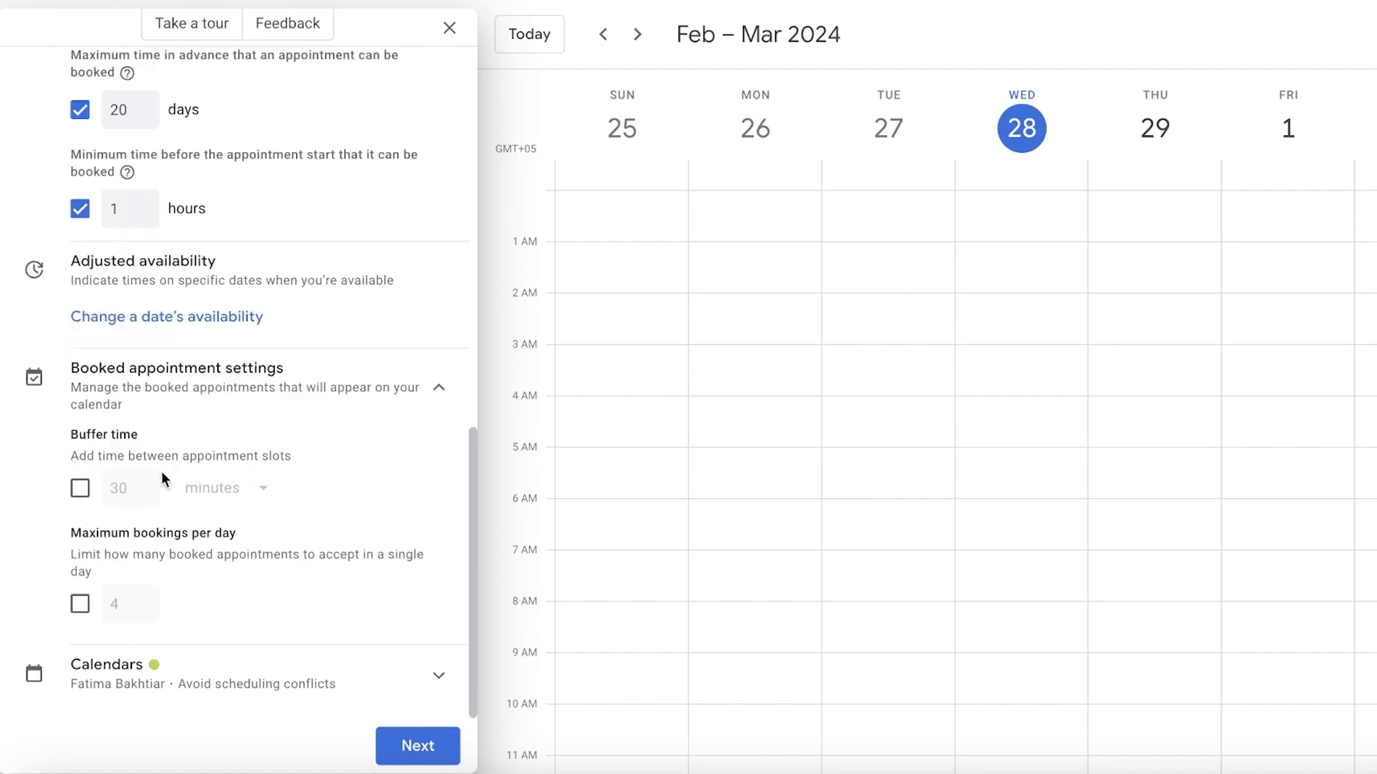
left_click(80, 486)
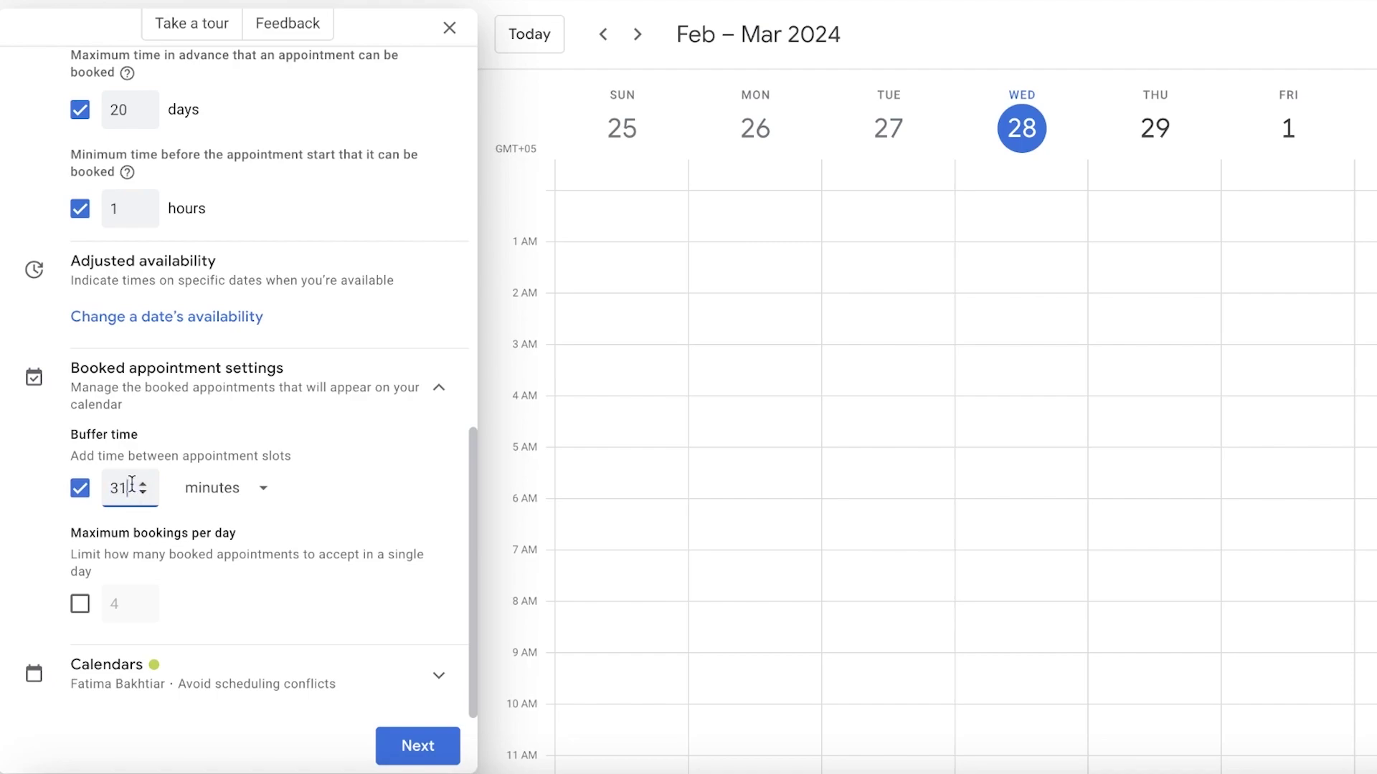
double_click(112, 493)
key("Up")
type("5")
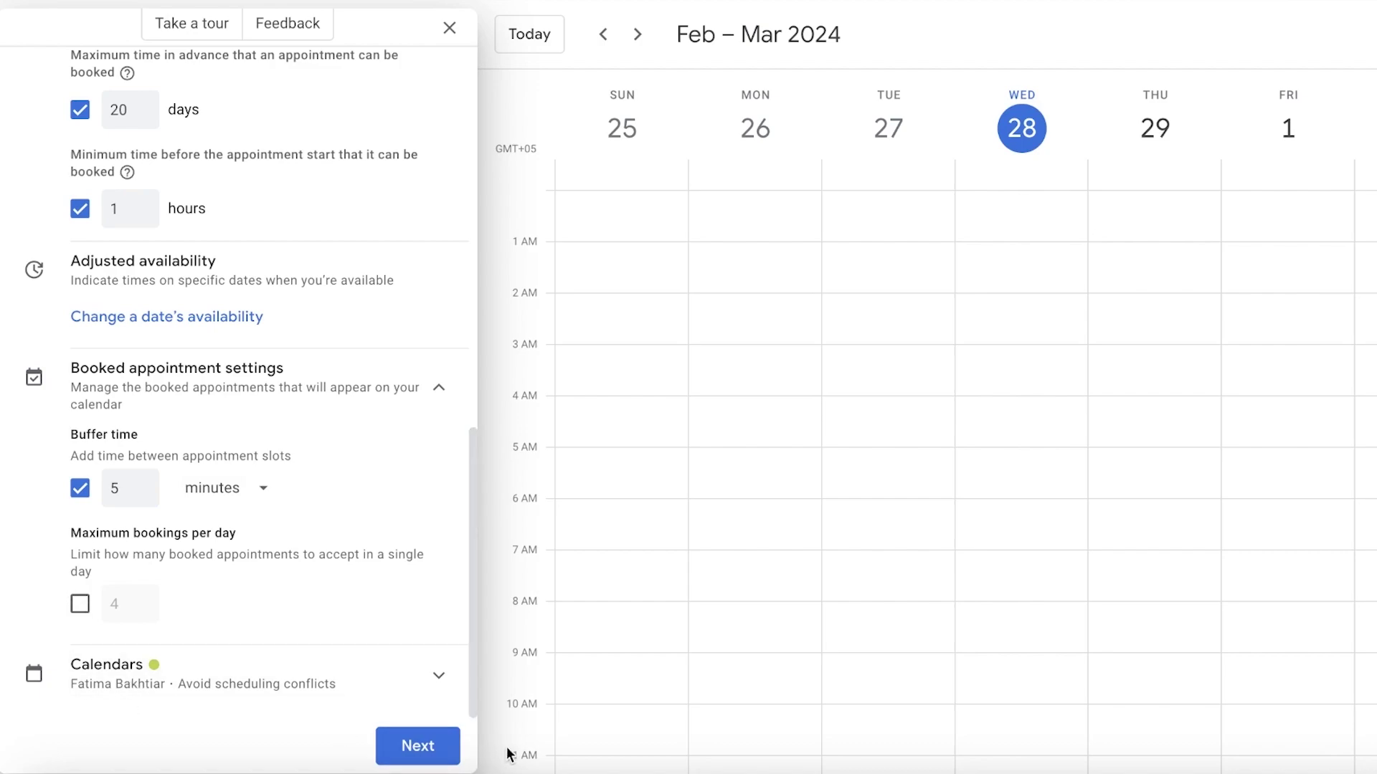
Change the schedule's calendar colour to red
left_click(302, 682)
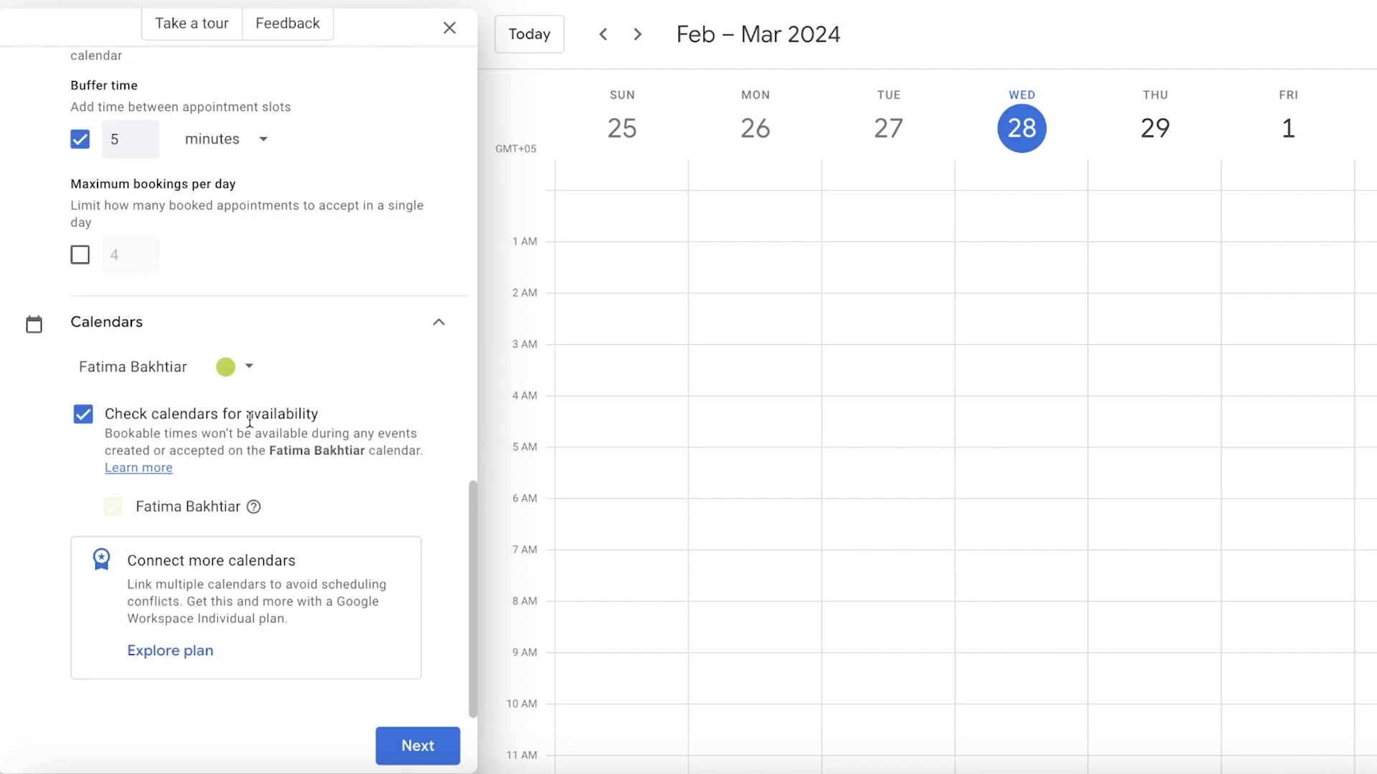
left_click(249, 367)
left_click(224, 367)
left_click(415, 327)
scroll(375, 456, "up", 10)
scroll(374, 457, "up", 2)
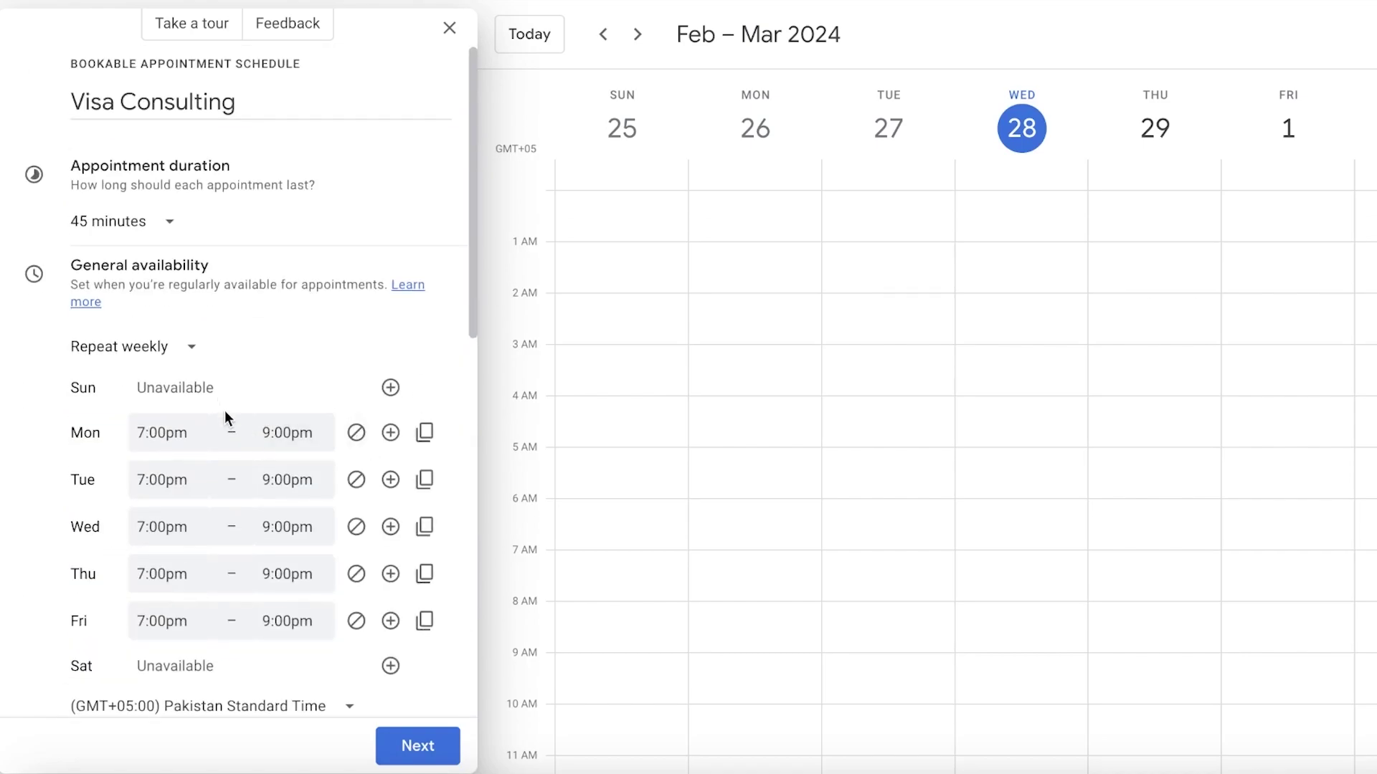
scroll(246, 347, "down", 10)
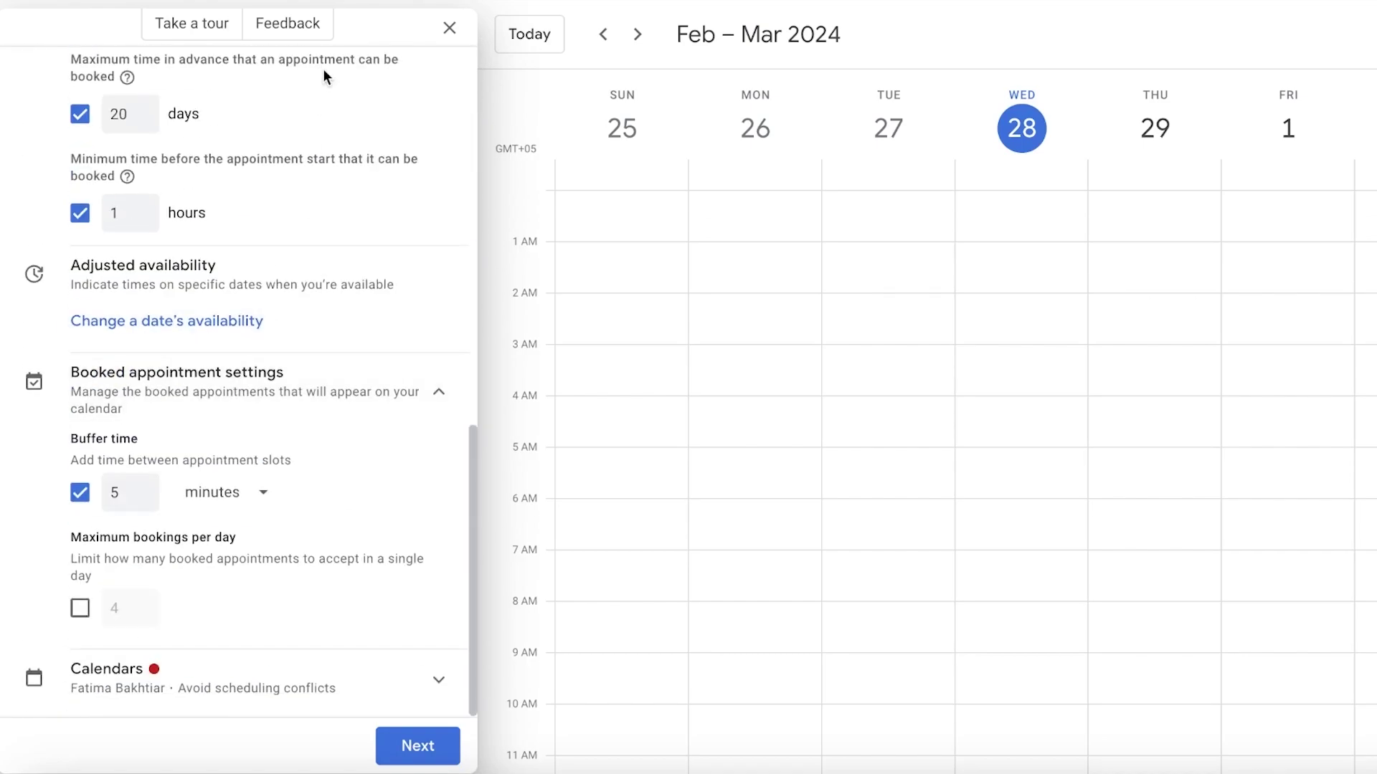
Continue to the booking page, expand the booking form, and save the schedule
left_click(409, 746)
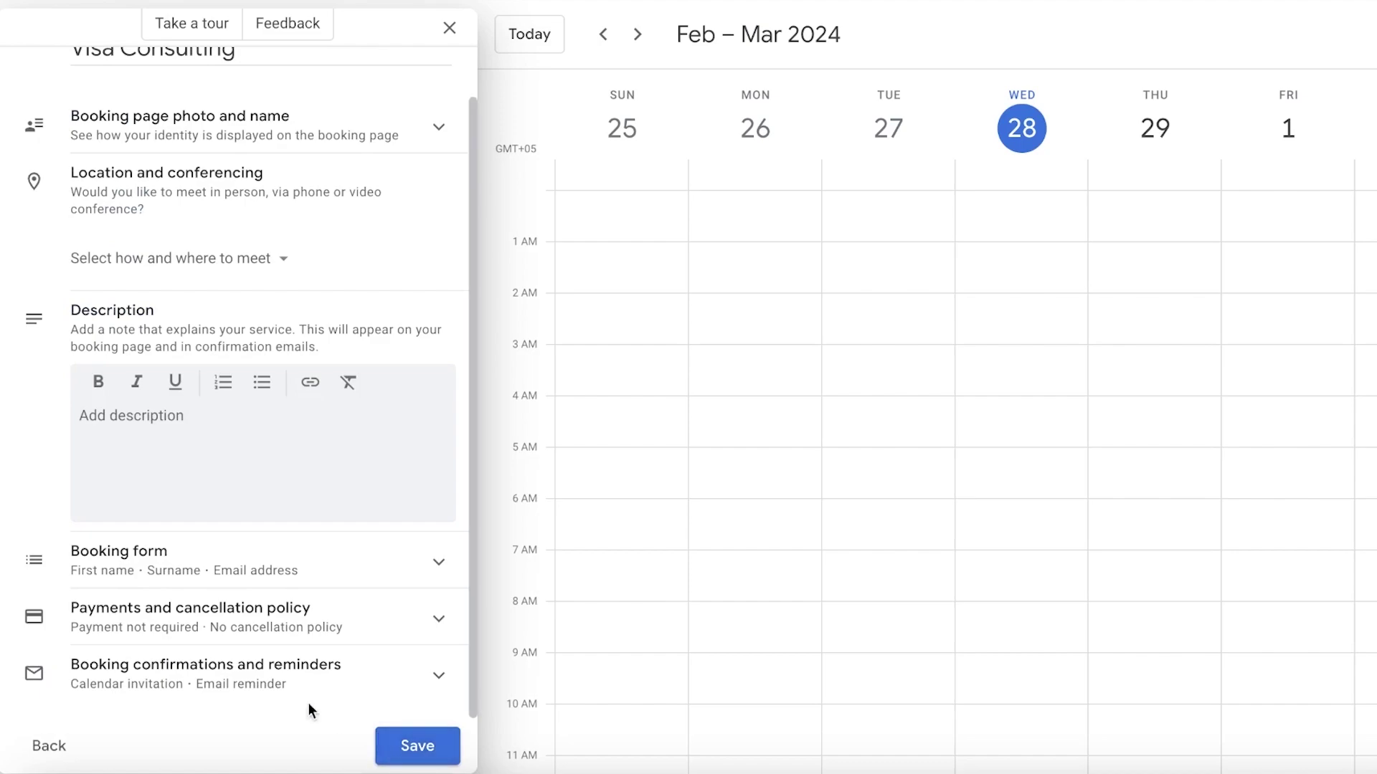
left_click(131, 547)
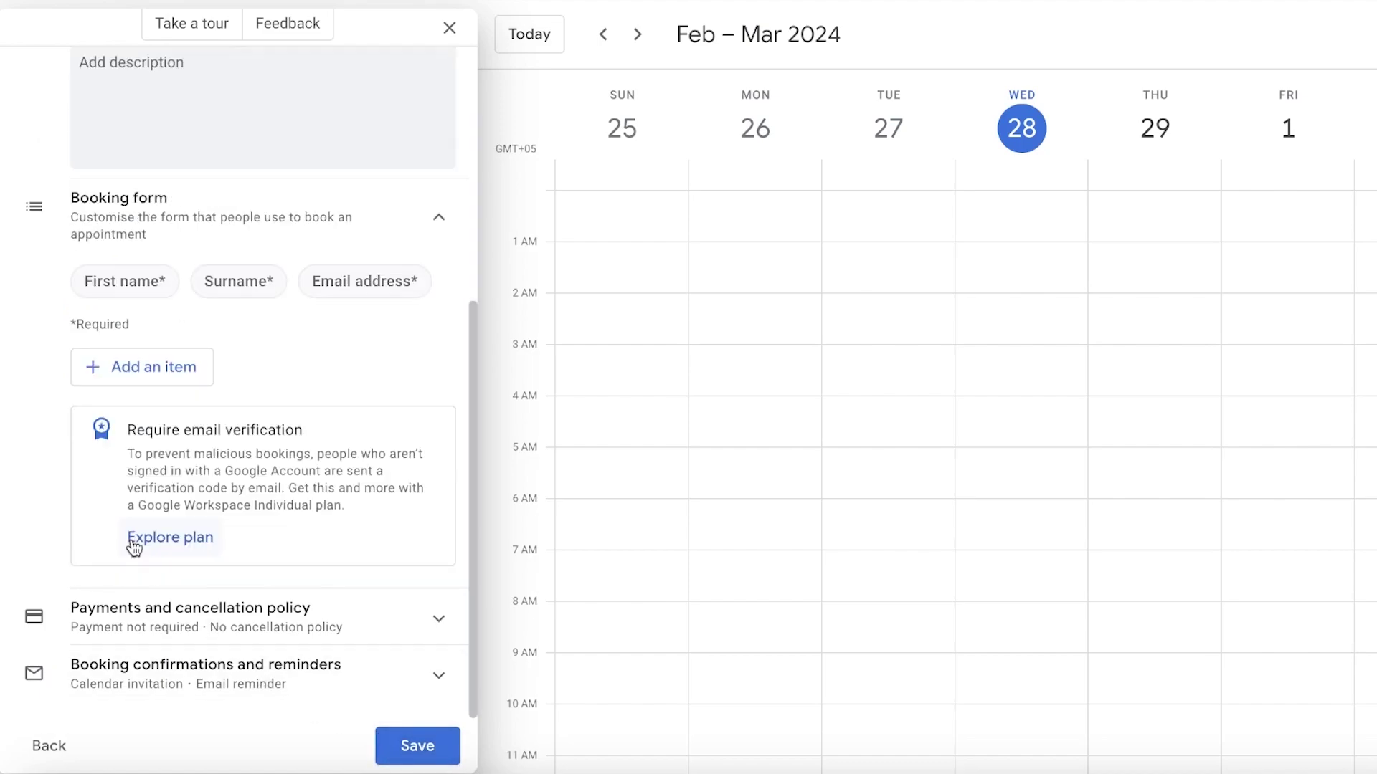
left_click(398, 735)
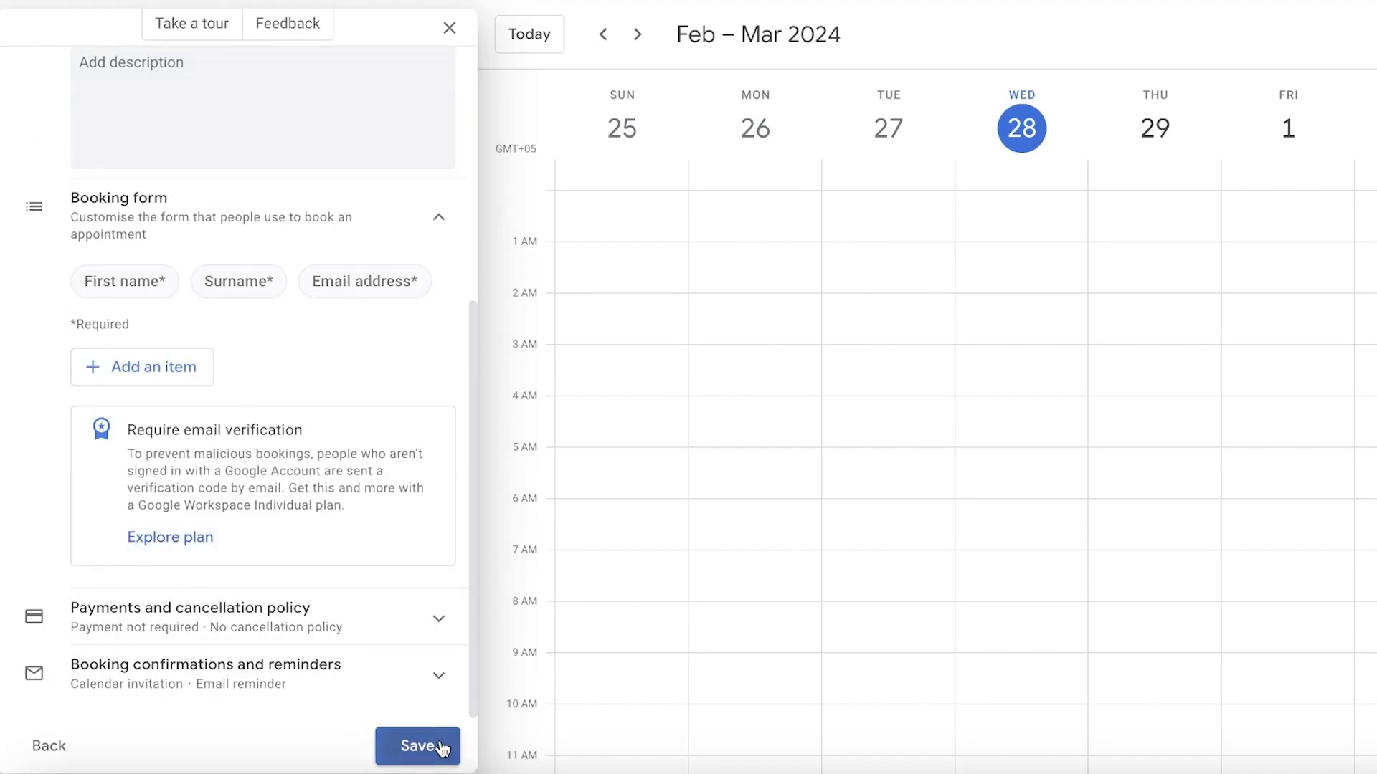
Close the post-save popup and page to March and back to February 2024
left_click(789, 290)
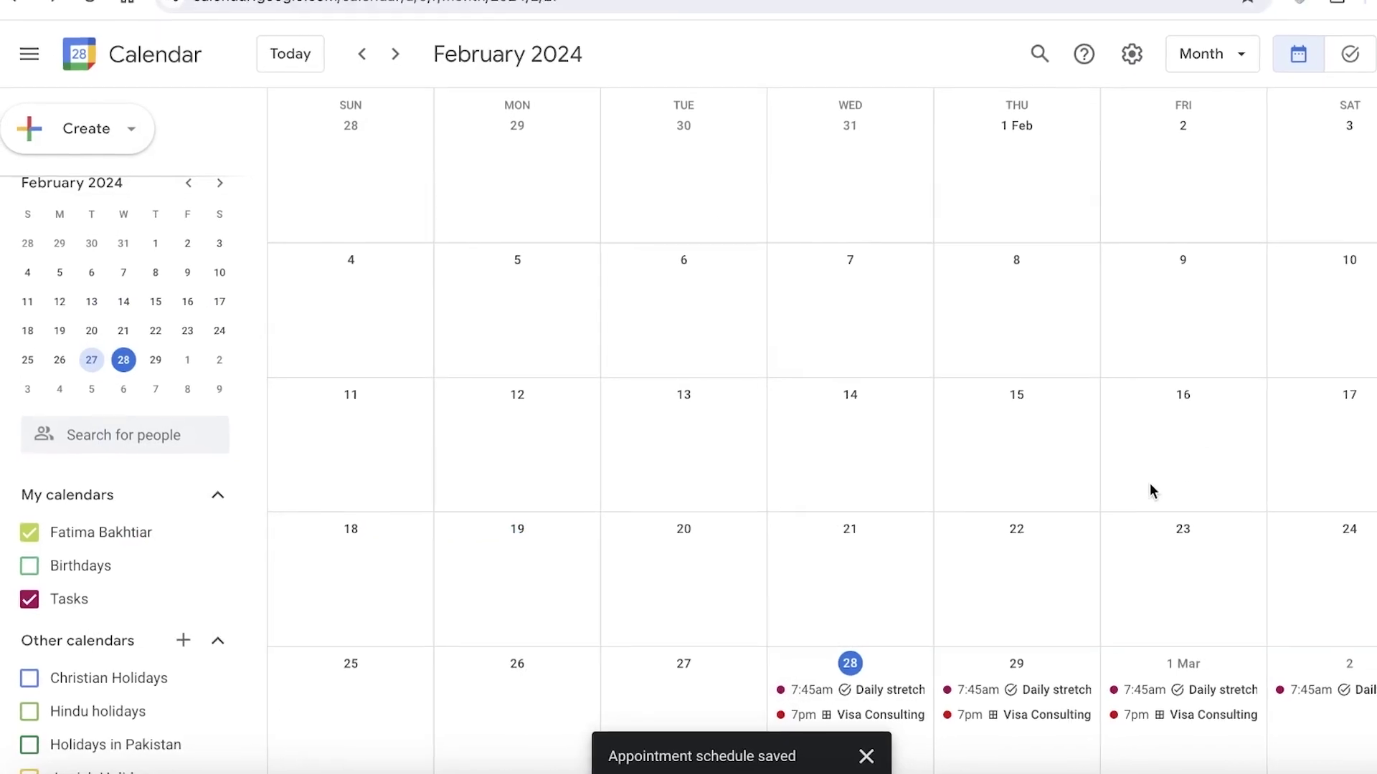
scroll(830, 625, "down", 1)
scroll(969, 376, "down", 1)
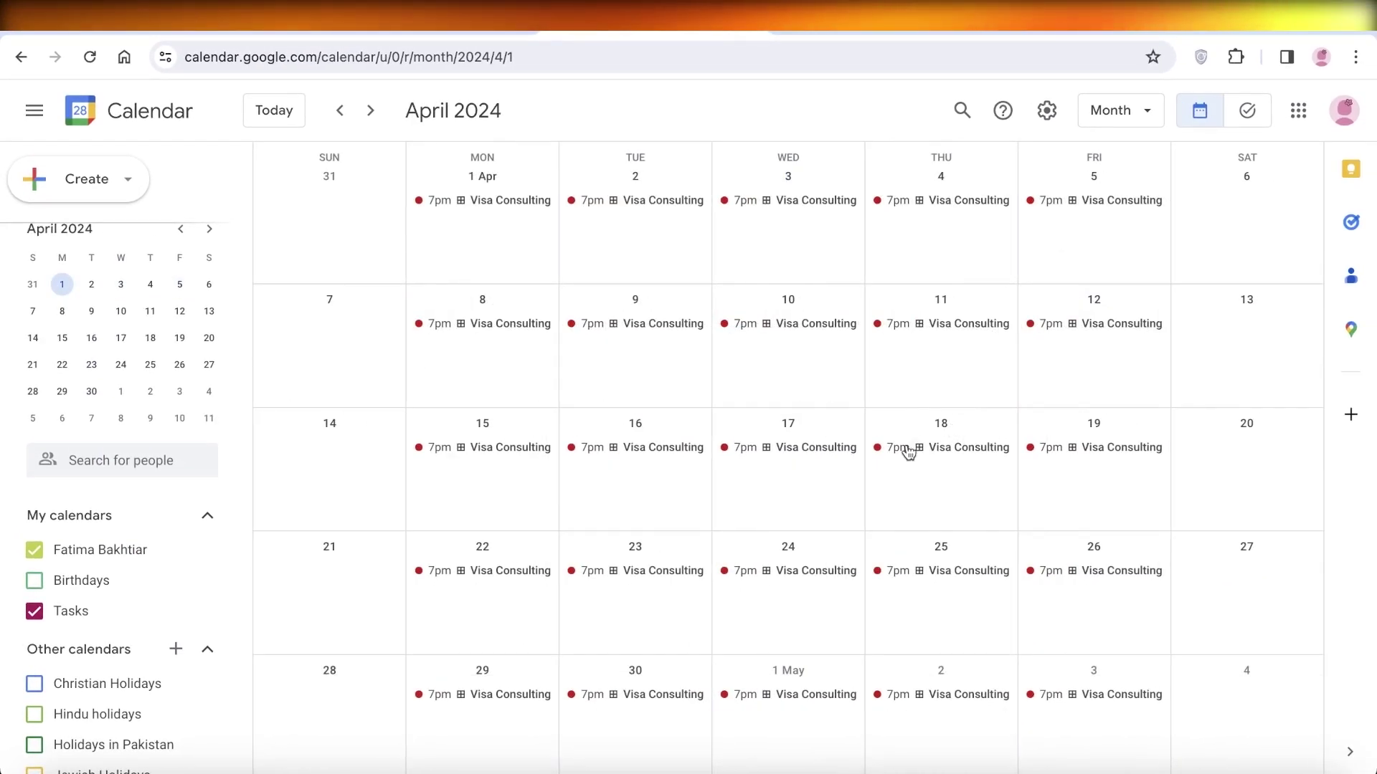
scroll(750, 523, "up", 1)
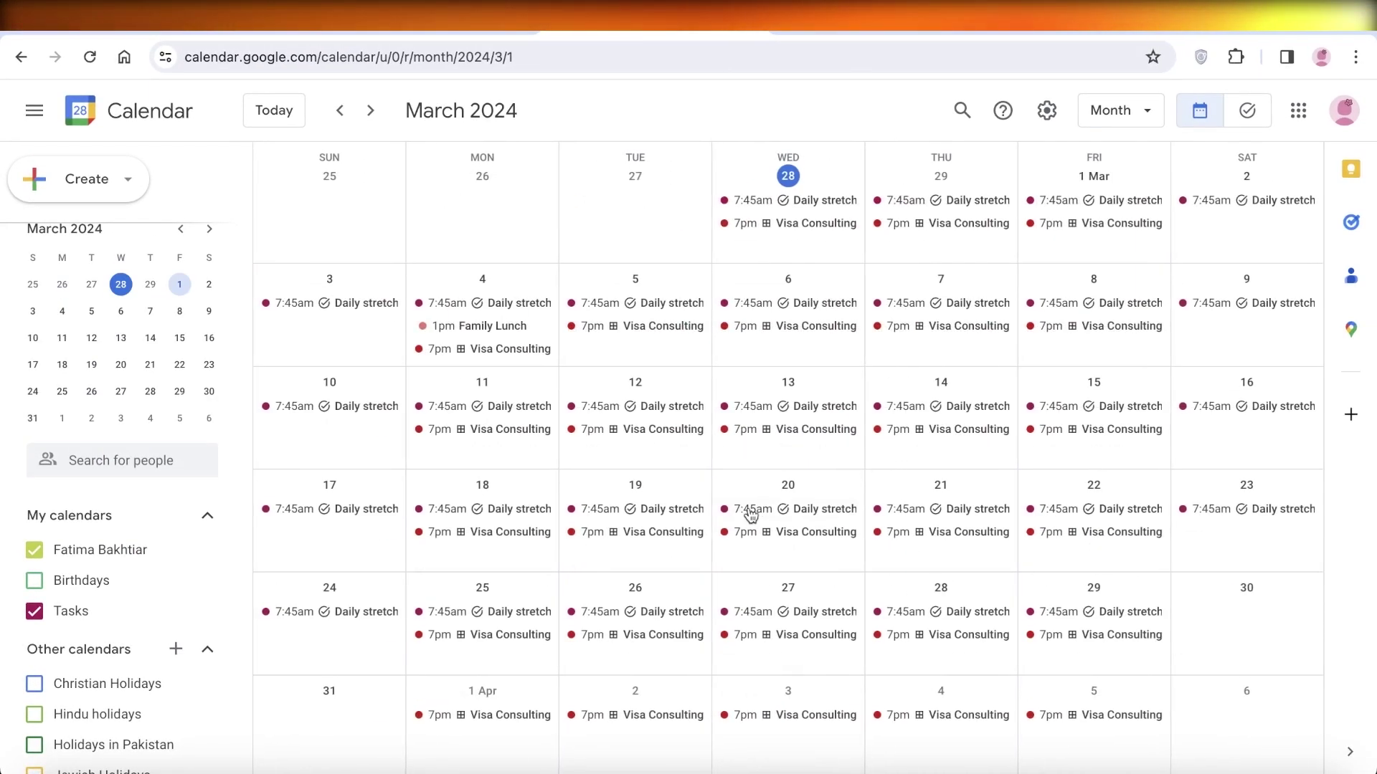
scroll(719, 529, "up", 1)
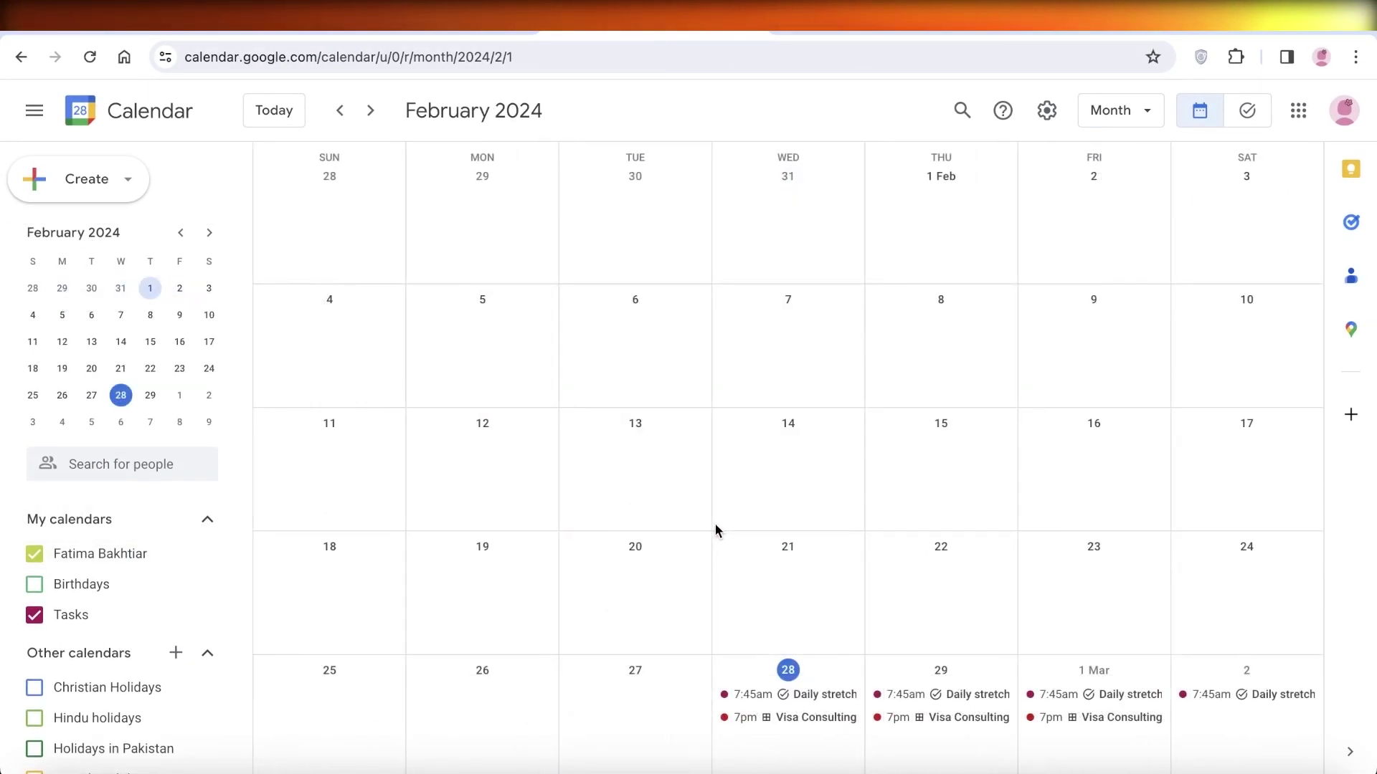